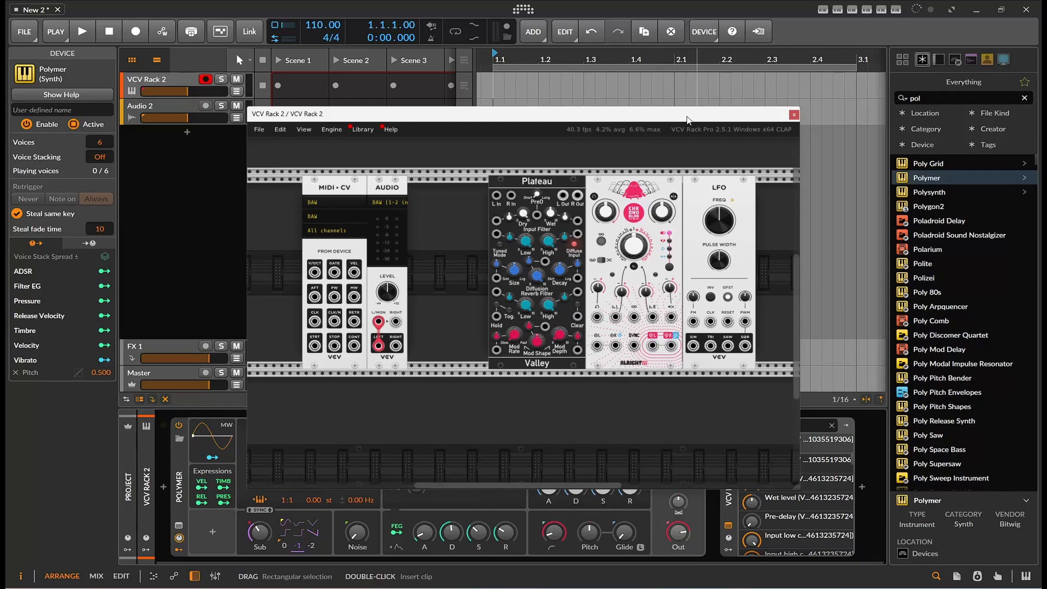
- Patch the AUDIO module's left device signal through Plateau and the Chronoblob2 delay, then back to its L/MON input
{"action": "left_click_drag", "start_coordinate": [687, 115], "coordinate": [702, 37]}
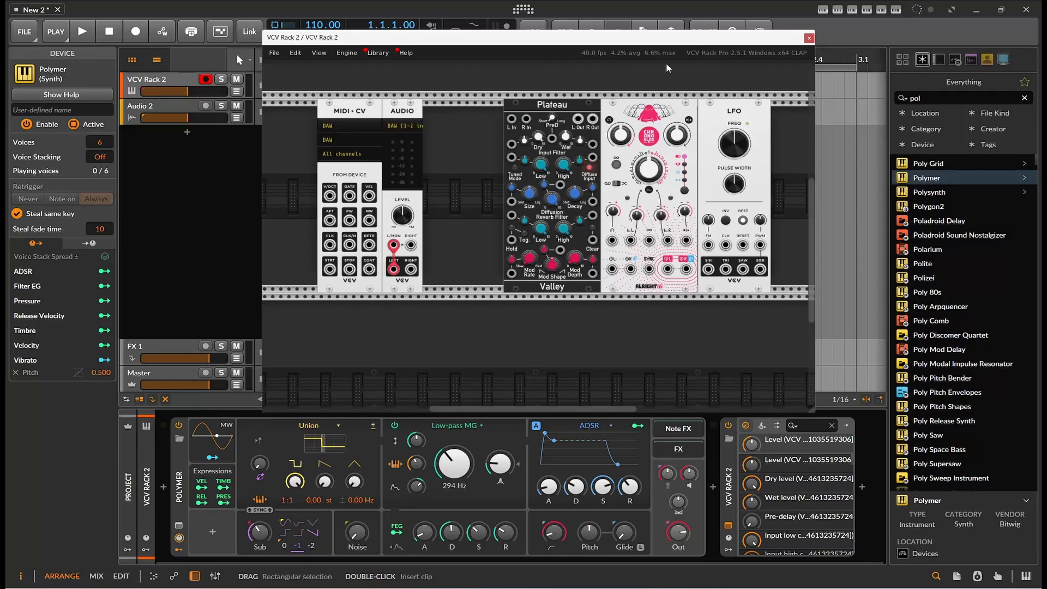
{"action": "mouse_move", "coordinate": [393, 244]}
{"action": "left_mouse_down"}
{"action": "mouse_move", "coordinate": [421, 276]}
{"action": "mouse_move", "coordinate": [457, 275]}
{"action": "mouse_move", "coordinate": [511, 170]}
{"action": "mouse_move", "coordinate": [511, 119]}
{"action": "mouse_move", "coordinate": [524, 109]}
{"action": "mouse_move", "coordinate": [593, 136]}
{"action": "mouse_move", "coordinate": [611, 268]}
{"action": "mouse_move", "coordinate": [396, 275]}
{"action": "mouse_move", "coordinate": [393, 244]}
{"action": "left_mouse_up"}
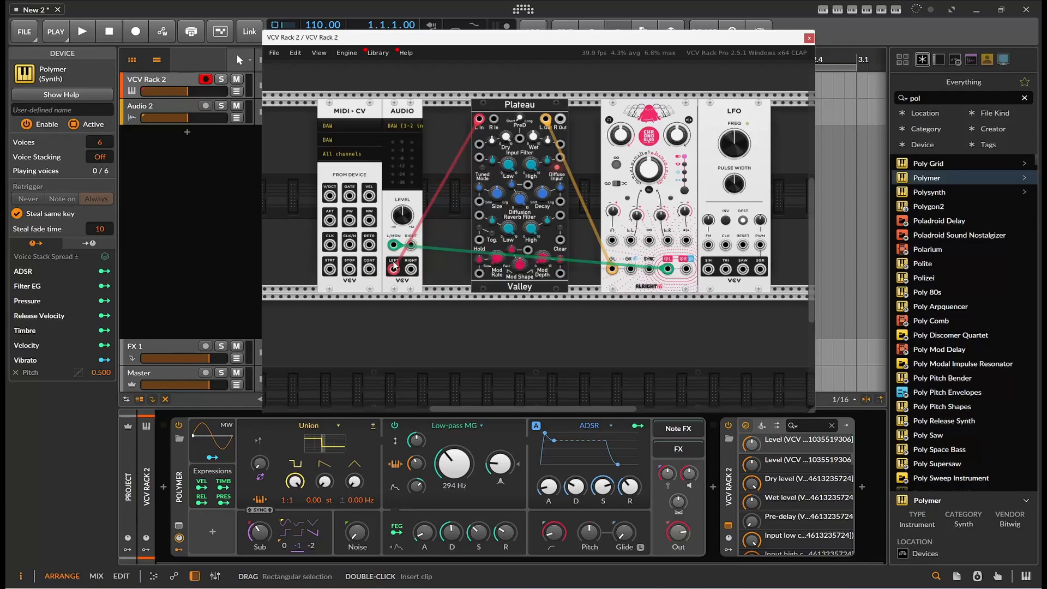
- Check the AUDIO module's driver and device options, and audition the sound with the VCV Rack 2 device switched off and on
{"action": "left_click", "coordinate": [404, 127]}
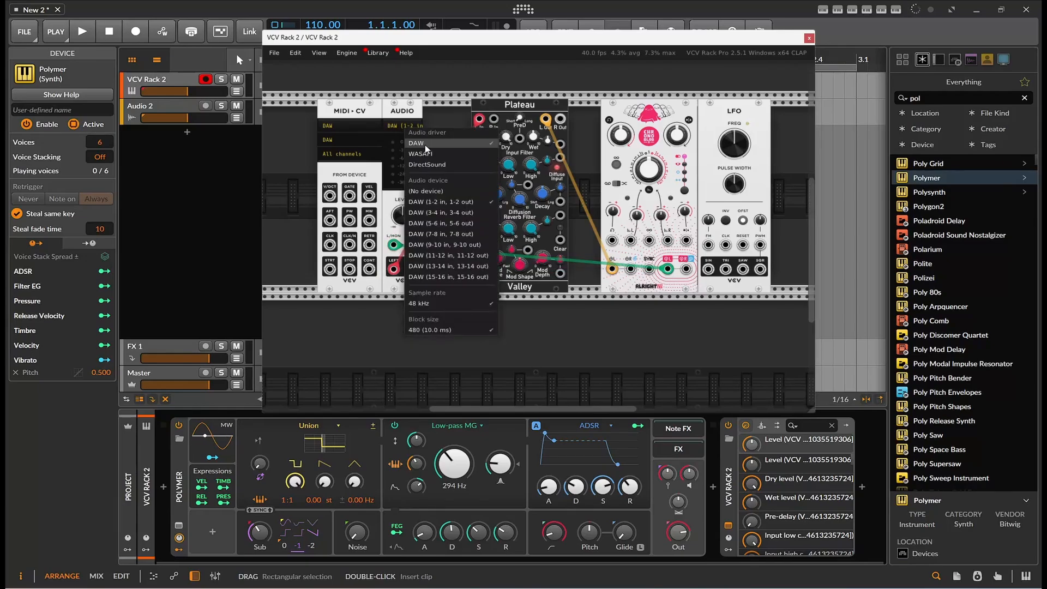
{"action": "left_click", "coordinate": [414, 113]}
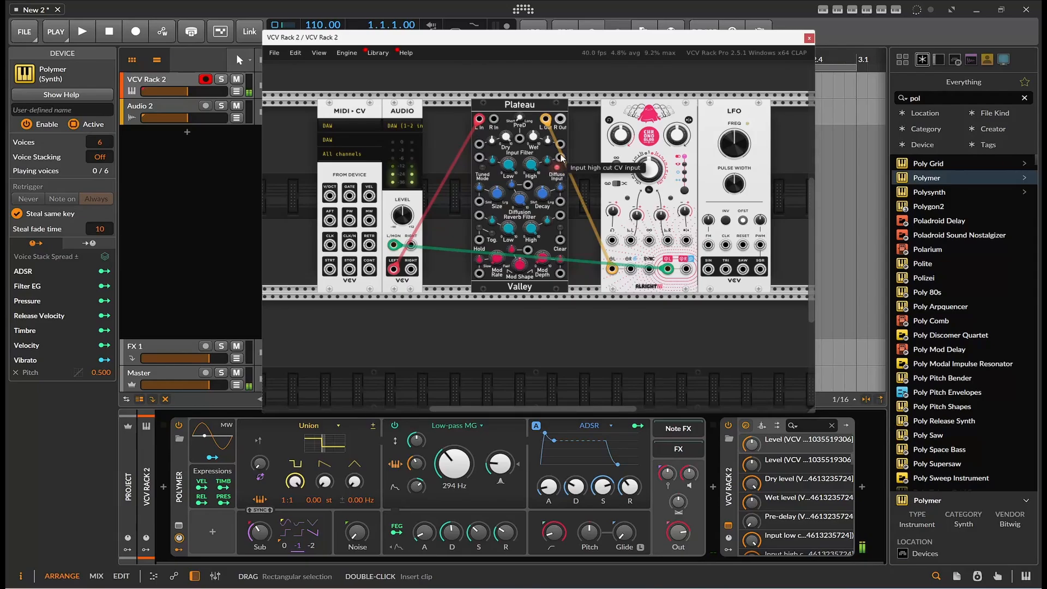
{"action": "left_click", "coordinate": [731, 427]}
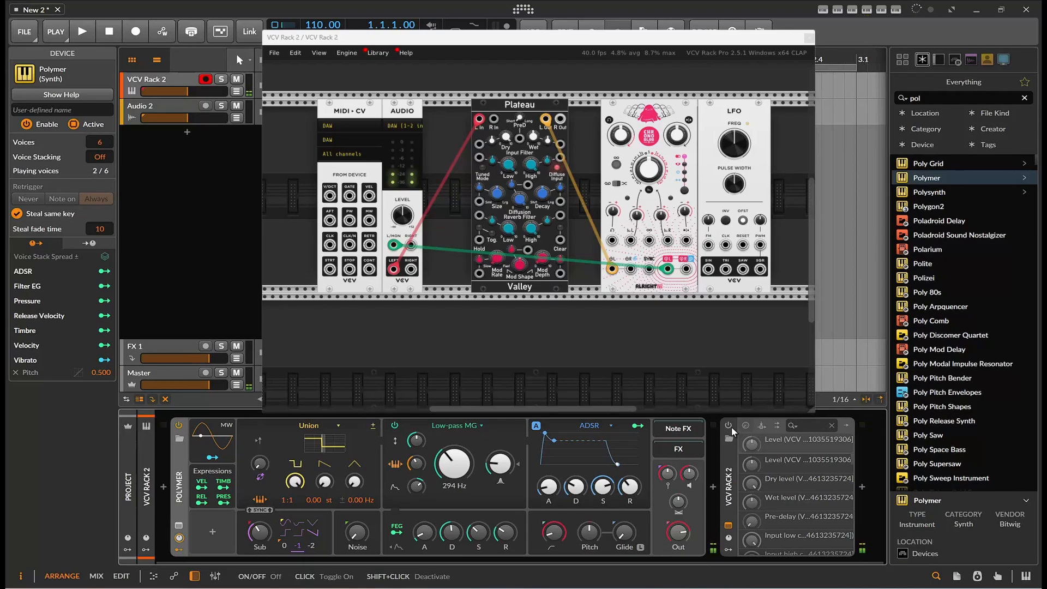
{"action": "left_click", "coordinate": [728, 424]}
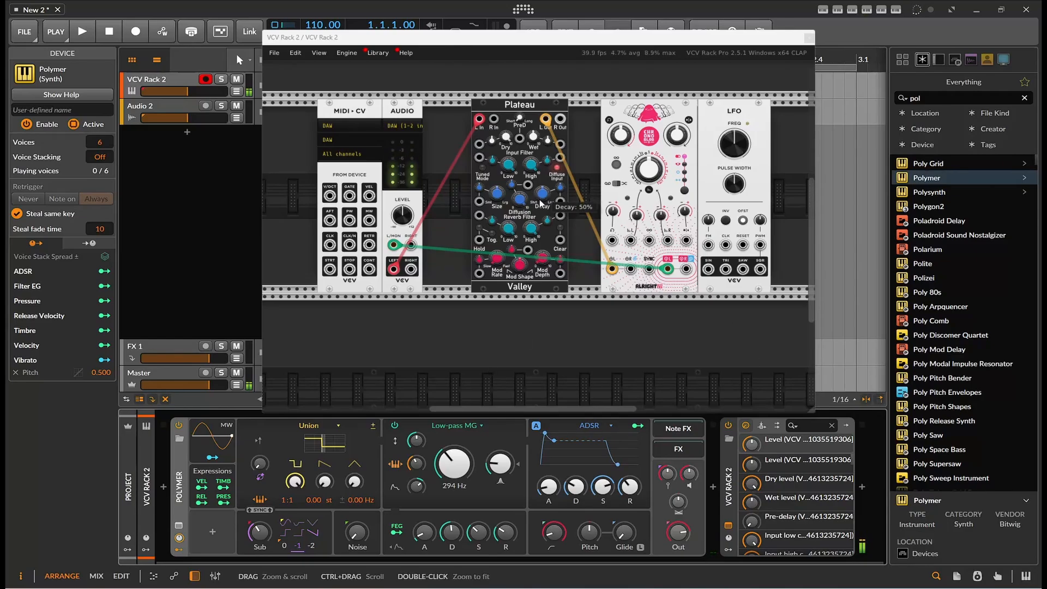
- Adjust Plateau's Decay and Pre-delay controls in the rack
{"action": "left_click_drag", "start_coordinate": [543, 202], "coordinate": [543, 193]}
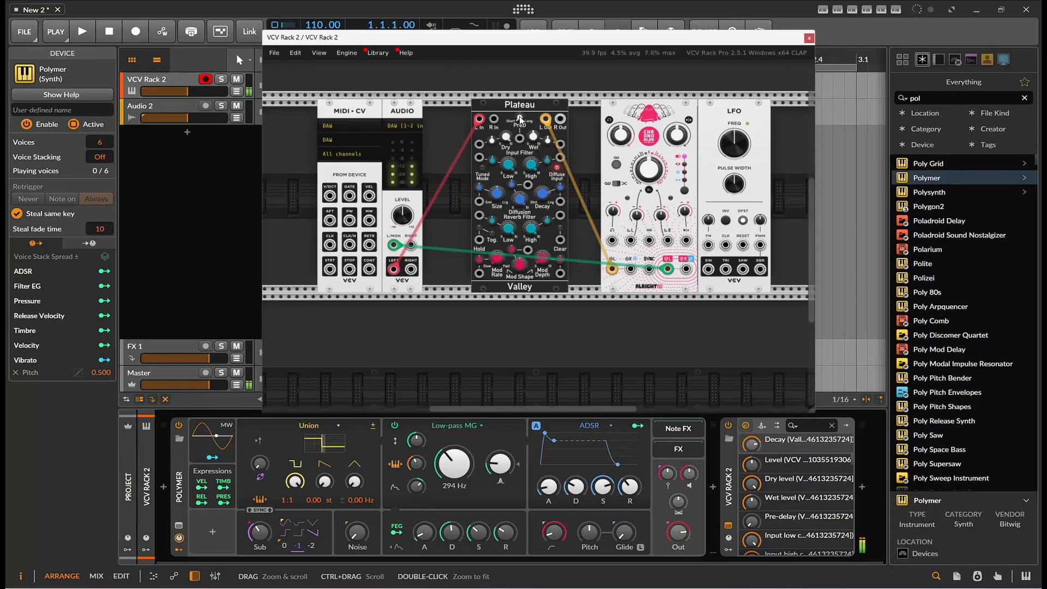
{"action": "left_click_drag", "start_coordinate": [521, 117], "coordinate": [520, 115]}
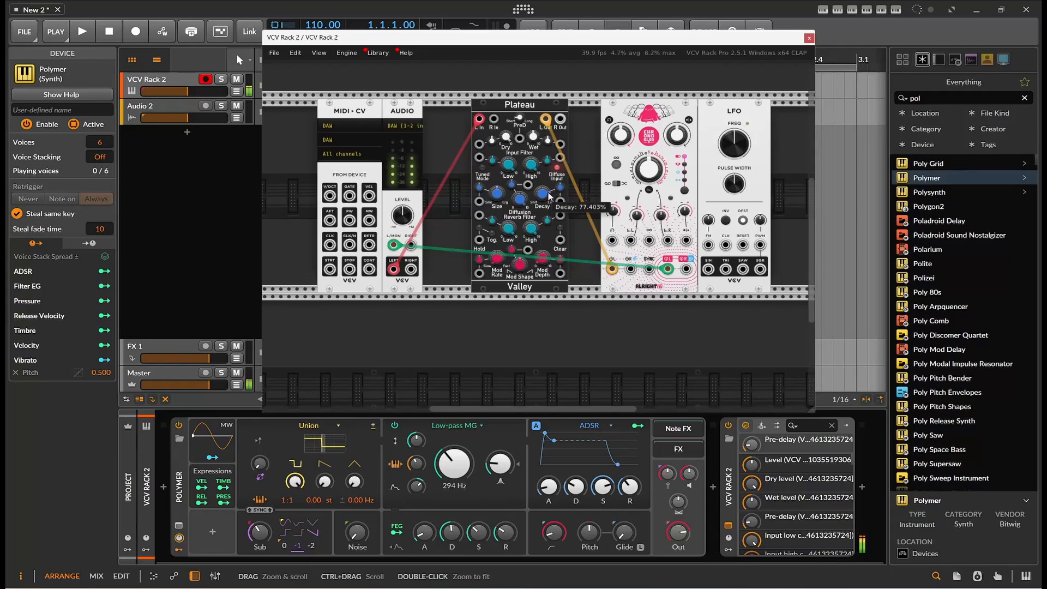
{"action": "left_click_drag", "start_coordinate": [543, 194], "coordinate": [545, 199]}
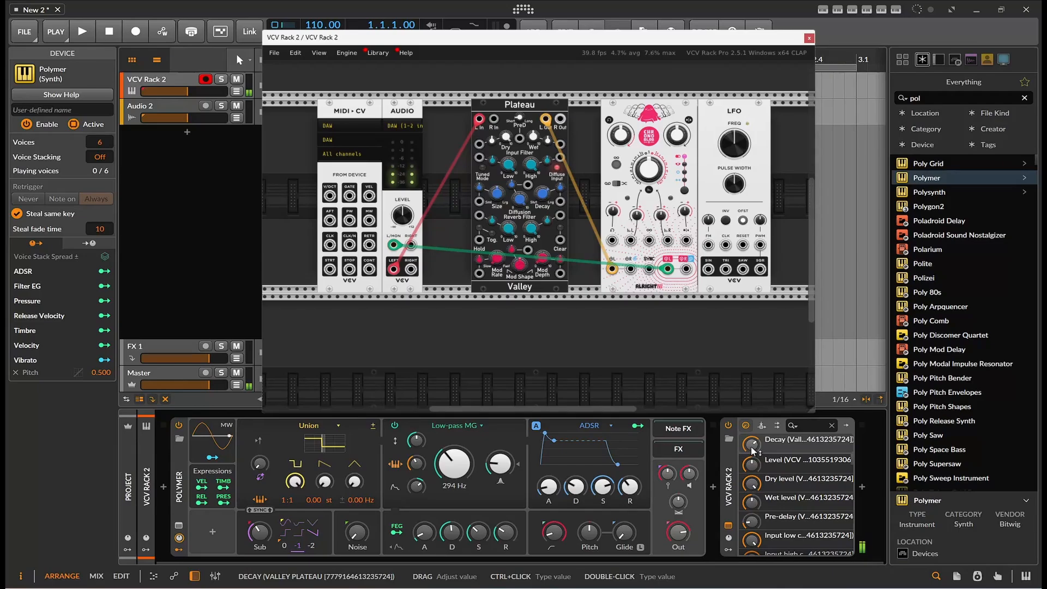
- Add an LFO modulator to the VCV Rack 2 device and map it to Plateau's Decay with an amount of 0.196
{"action": "left_click", "coordinate": [728, 539]}
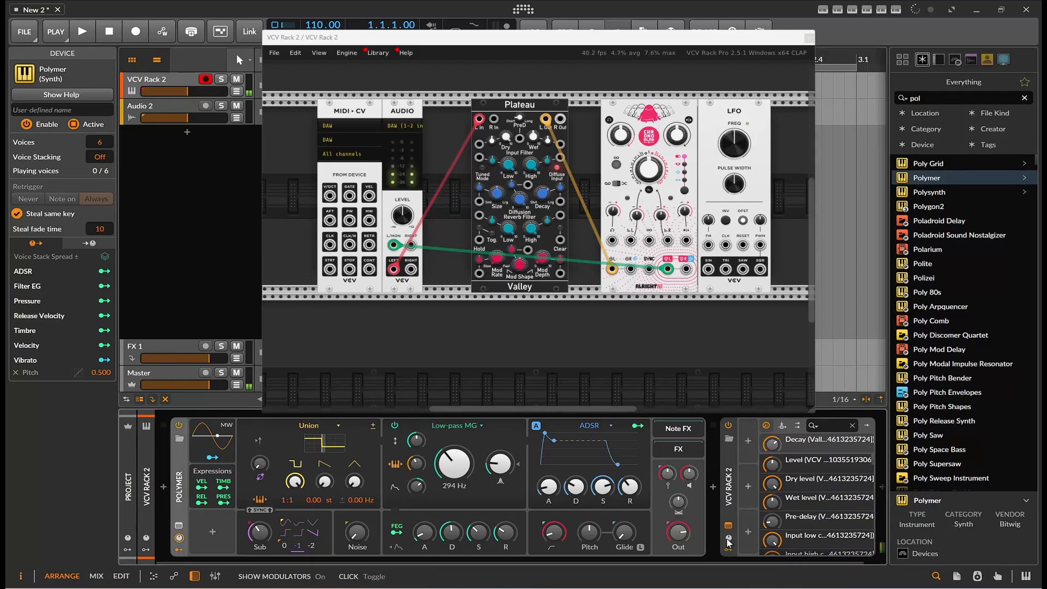
{"action": "left_click", "coordinate": [749, 441]}
{"action": "scroll", "coordinate": [831, 278], "scroll_direction": "down", "scroll_amount": 5}
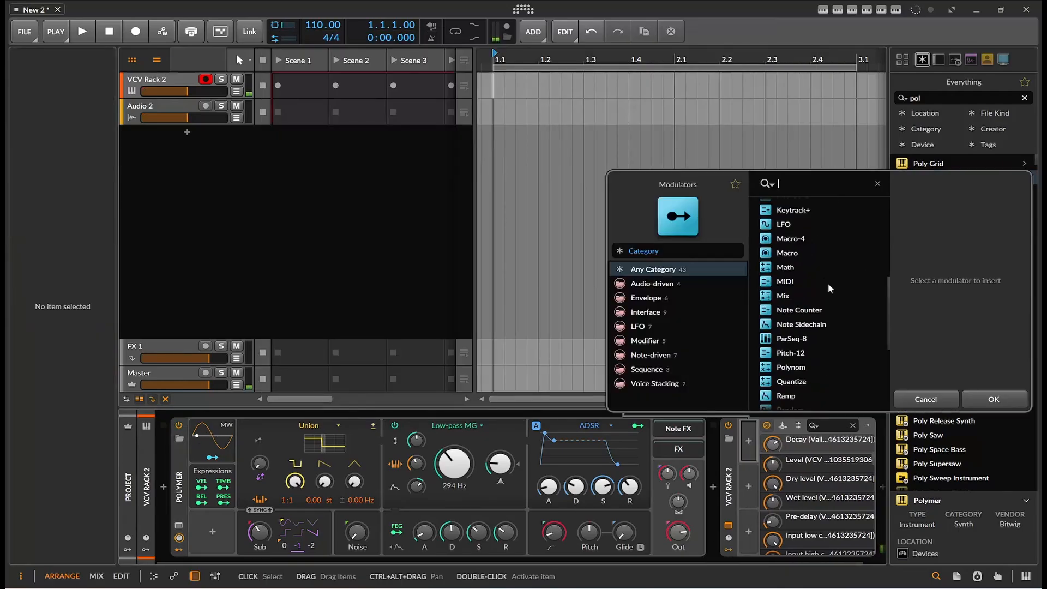
{"action": "left_click", "coordinate": [784, 224]}
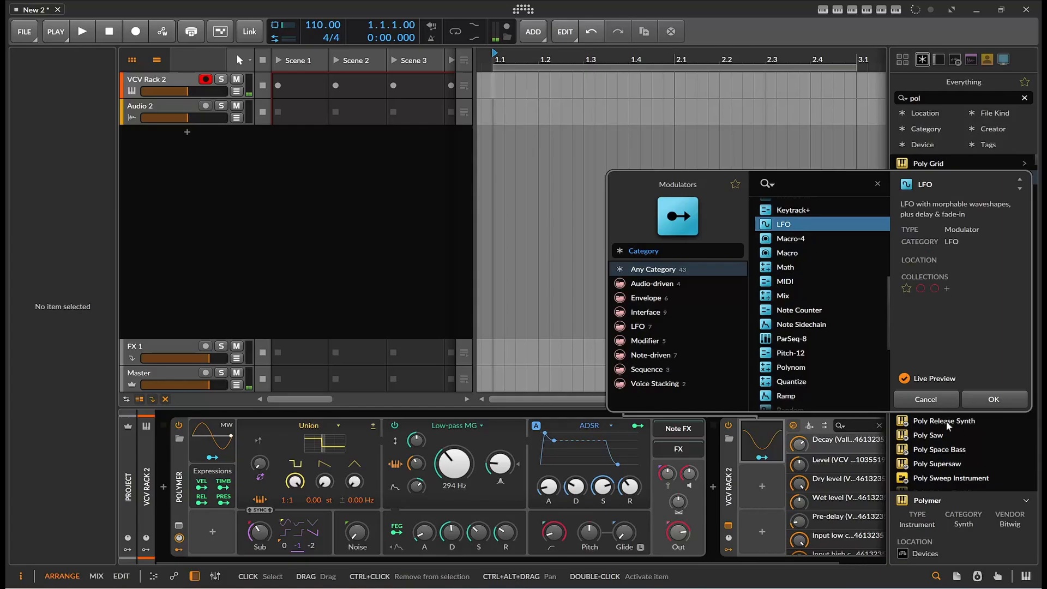
{"action": "double_click", "coordinate": [785, 225]}
{"action": "left_click", "coordinate": [762, 457]}
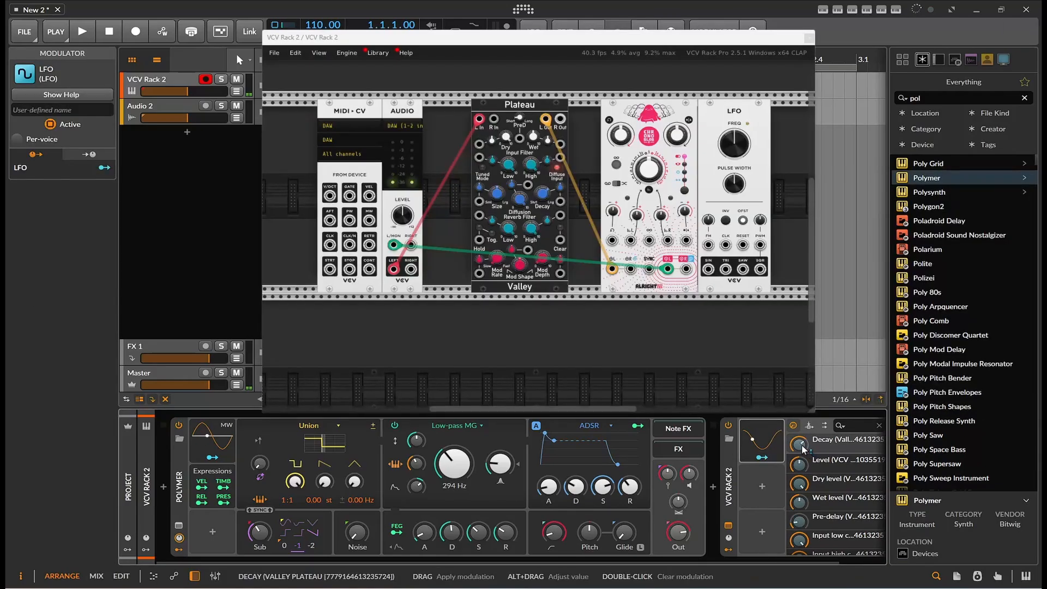
{"action": "left_click_drag", "start_coordinate": [801, 445], "coordinate": [802, 439]}
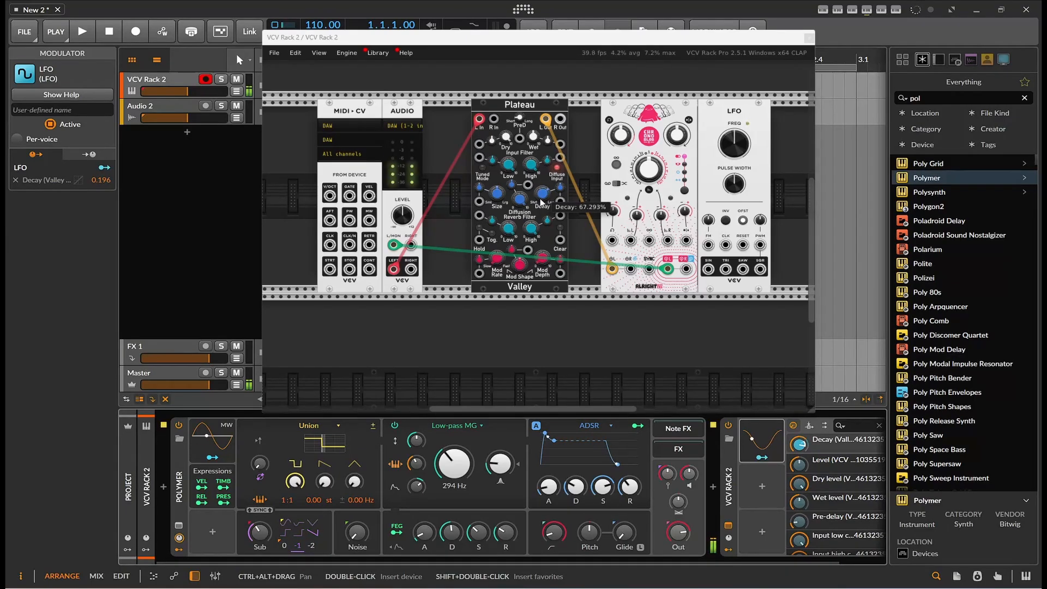
- Remove the Decay mapping from the VCV Rack 2 device's LFO modulator
{"action": "left_click", "coordinate": [766, 448]}
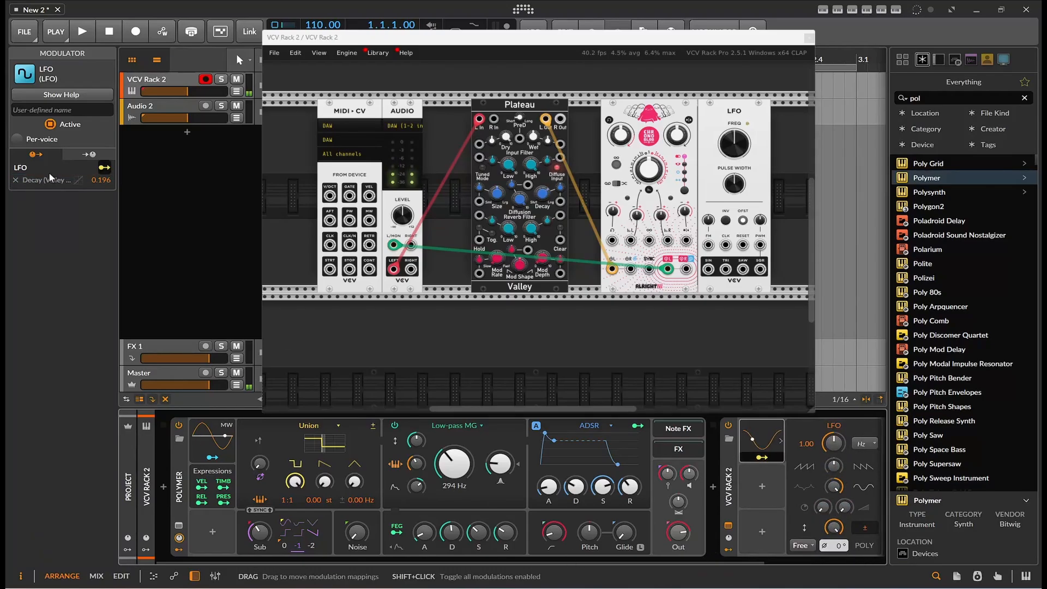
{"action": "left_click", "coordinate": [17, 179]}
{"action": "left_click", "coordinate": [104, 167]}
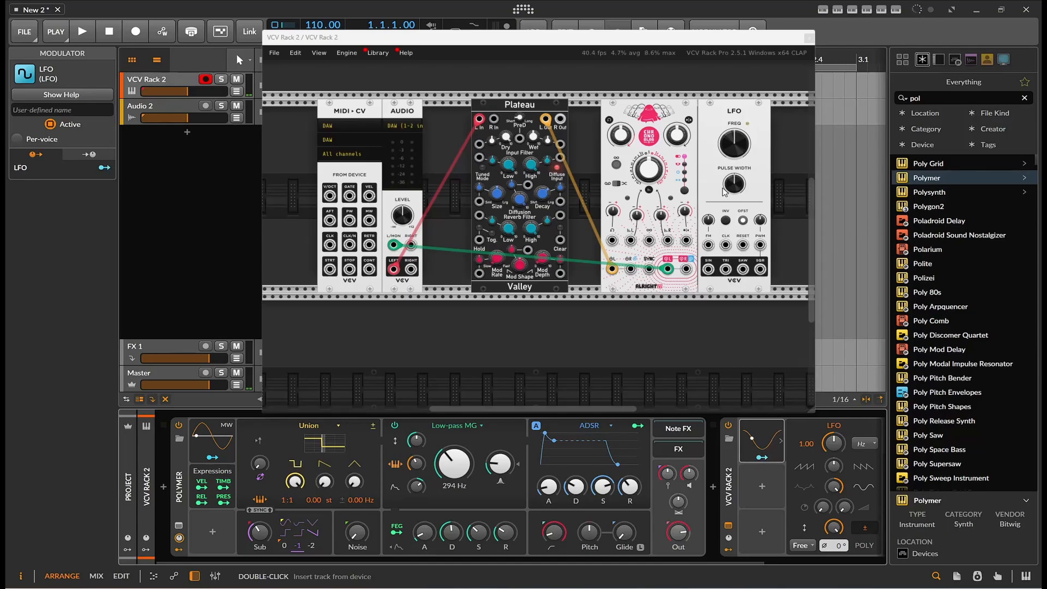
- Adjust the rack LFO module's frequency and patch its sawtooth output into Plateau's Decay CV input
{"action": "left_click", "coordinate": [730, 135]}
{"action": "left_click_drag", "start_coordinate": [731, 135], "coordinate": [729, 210]}
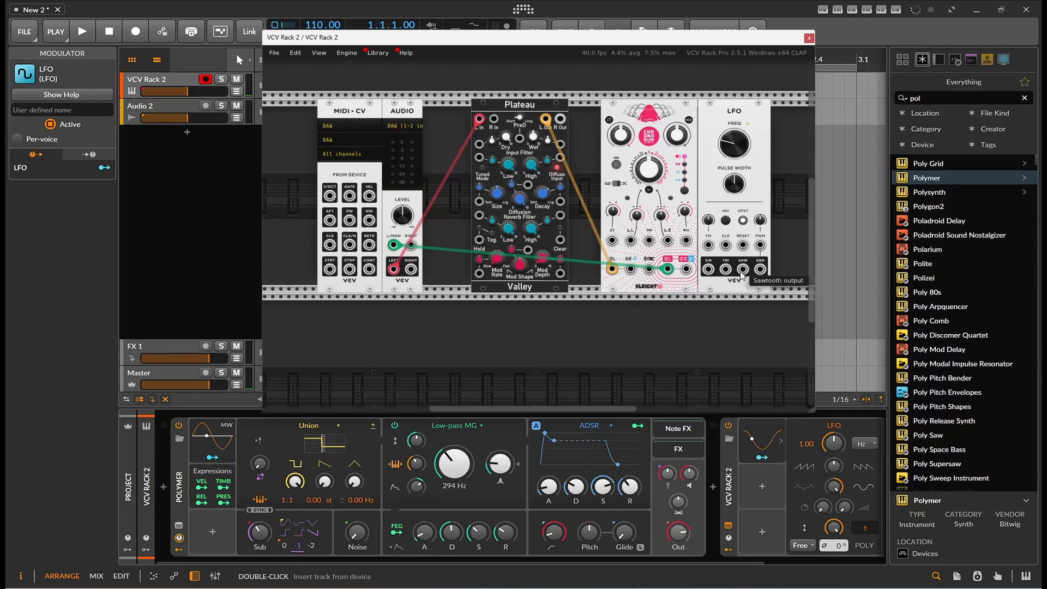
{"action": "left_click_drag", "start_coordinate": [742, 269], "coordinate": [560, 201]}
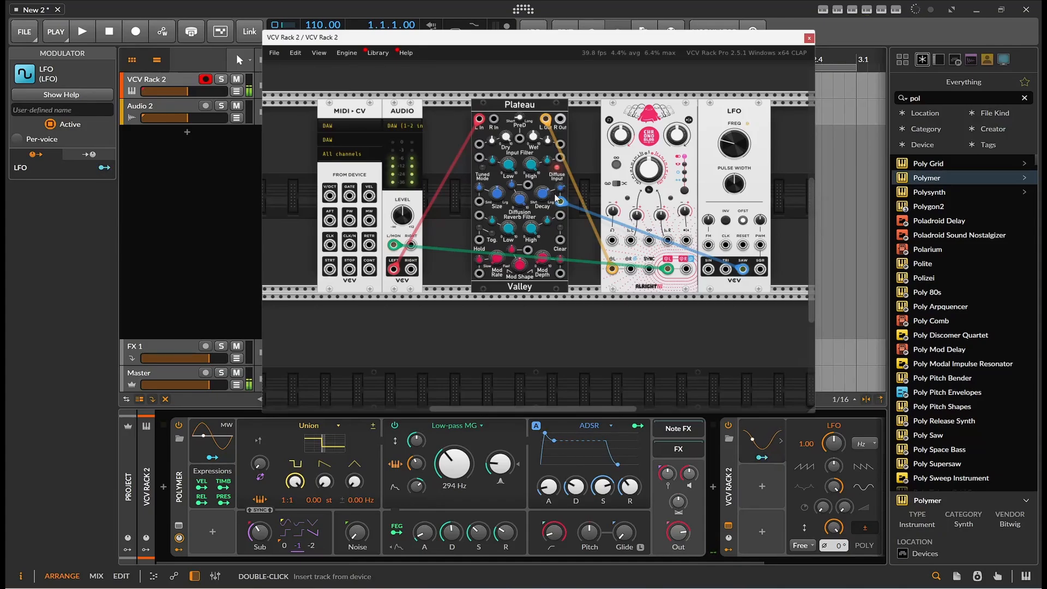
{"action": "mouse_move", "coordinate": [563, 192]}
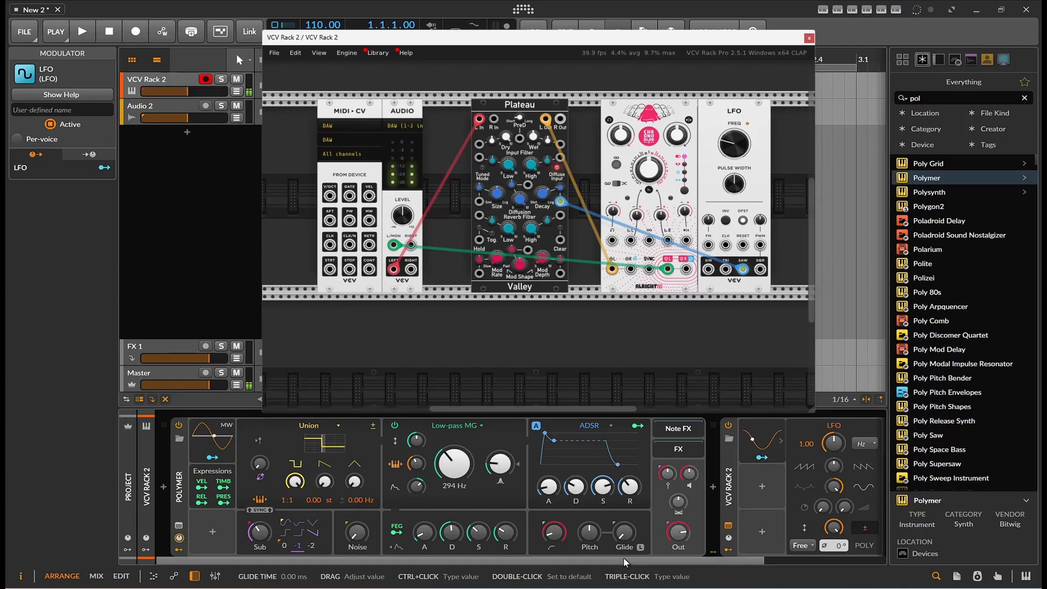
- Patch the rack LFO's triangle output into Plateau's Size CV input and readjust the LFO's frequency
{"action": "scroll", "coordinate": [673, 560], "scroll_direction": "right", "scroll_amount": 2}
{"action": "left_click_drag", "start_coordinate": [672, 558], "coordinate": [780, 556]}
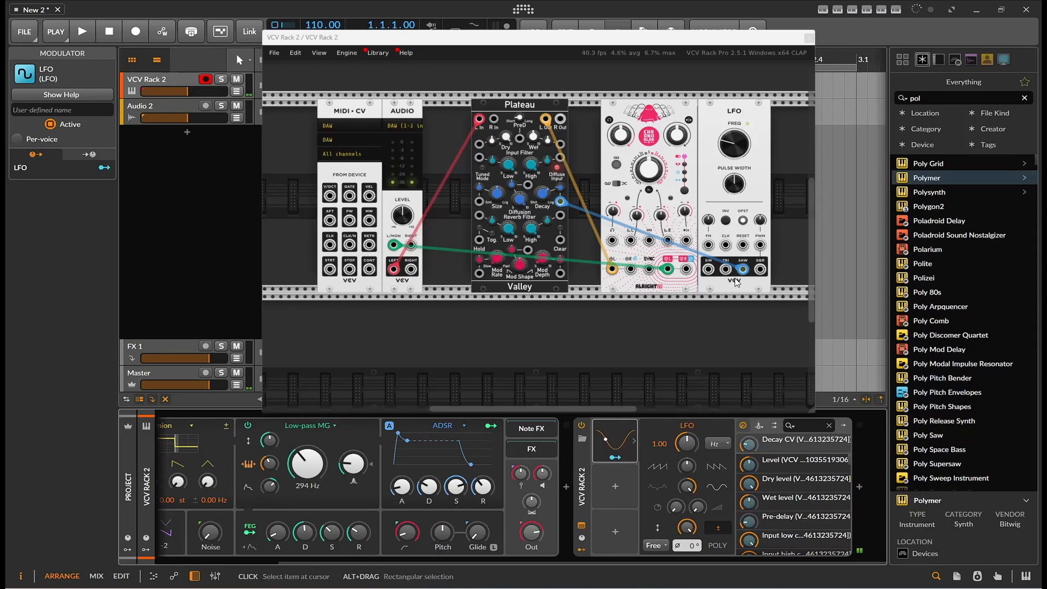
{"action": "left_click_drag", "start_coordinate": [725, 269], "coordinate": [479, 201]}
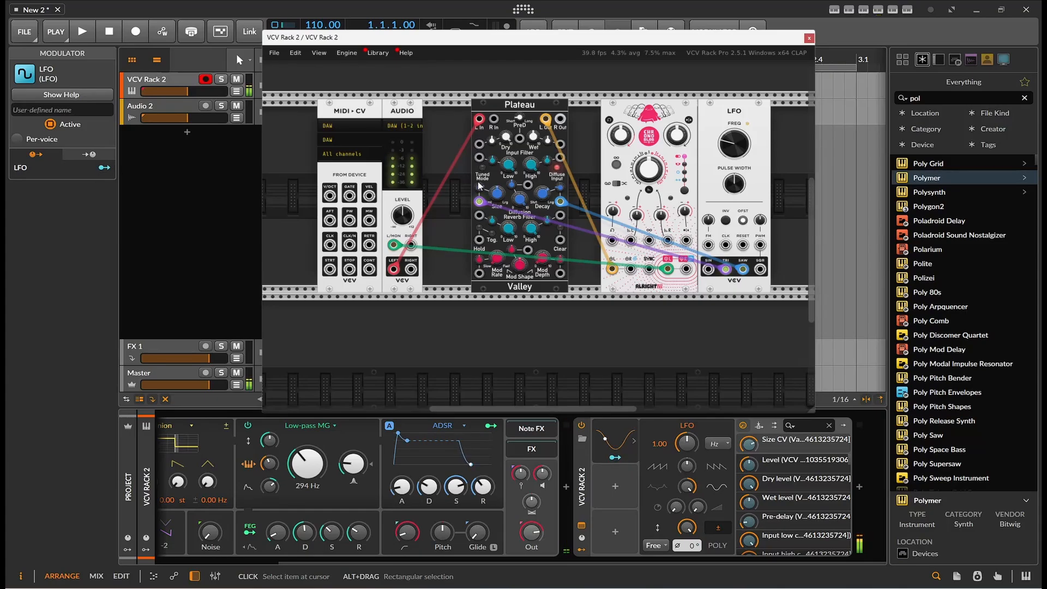
{"action": "left_click", "coordinate": [718, 144]}
{"action": "left_click_drag", "start_coordinate": [719, 144], "coordinate": [727, 150]}
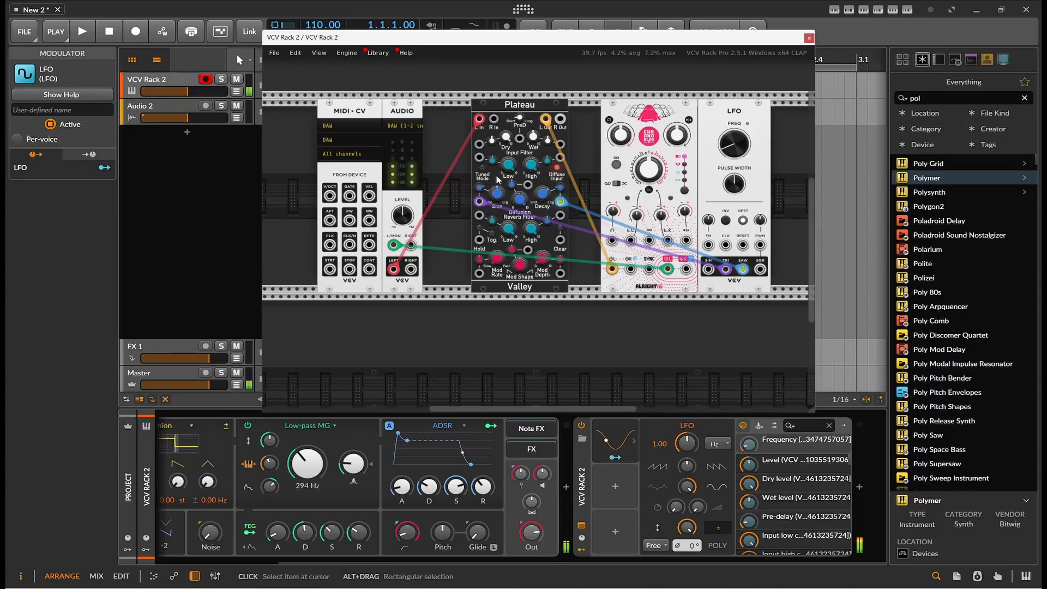
- Set Plateau's Size to about 51.7% and fine-tune its Size CV amount and modulation controls
{"action": "left_click", "coordinate": [497, 193]}
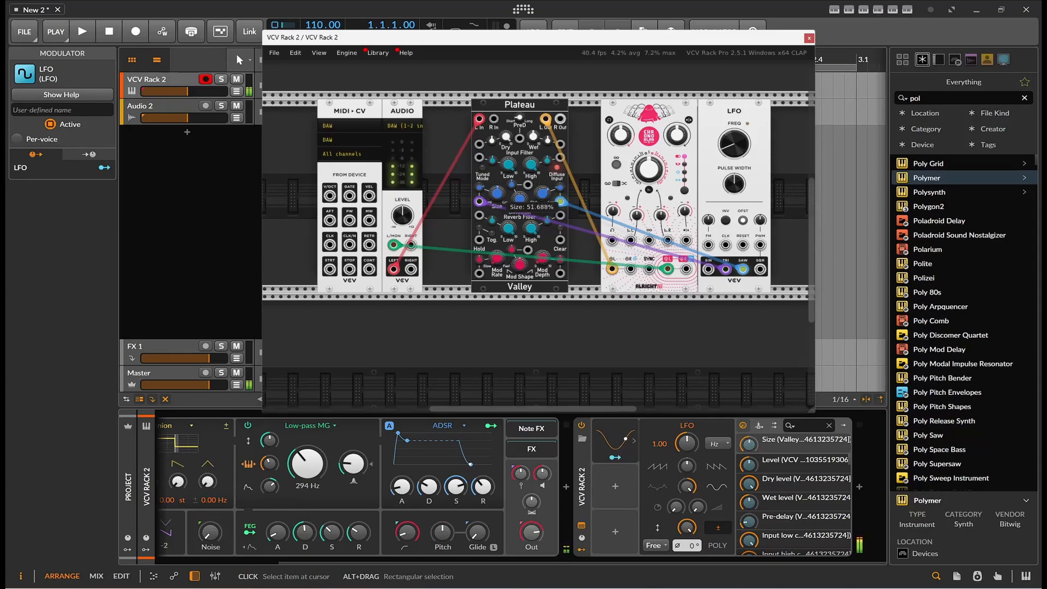
{"action": "left_click", "coordinate": [479, 187]}
{"action": "left_click_drag", "start_coordinate": [480, 187], "coordinate": [480, 192]}
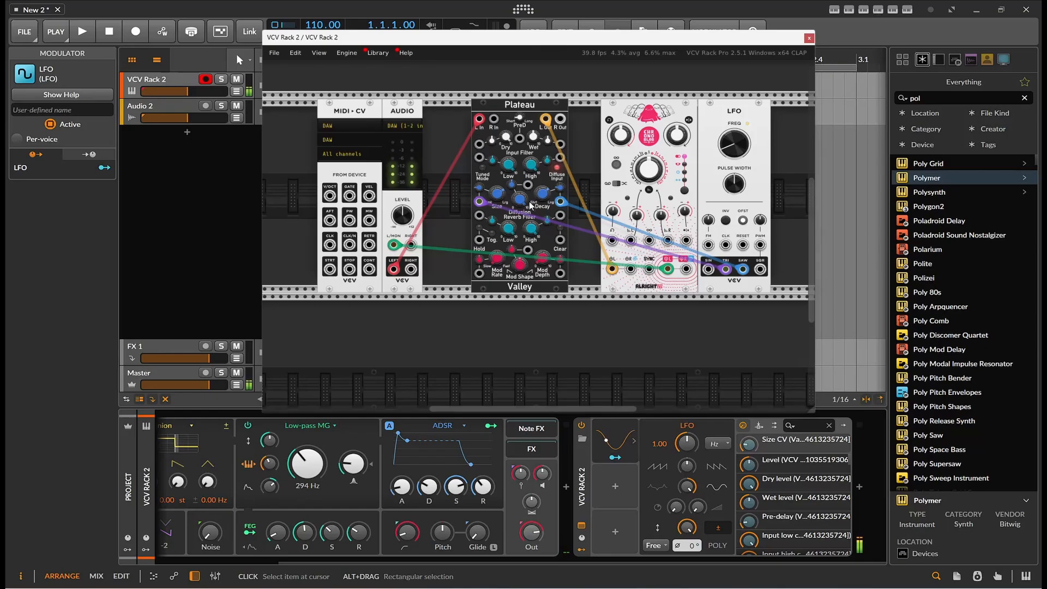
{"action": "left_click", "coordinate": [498, 265]}
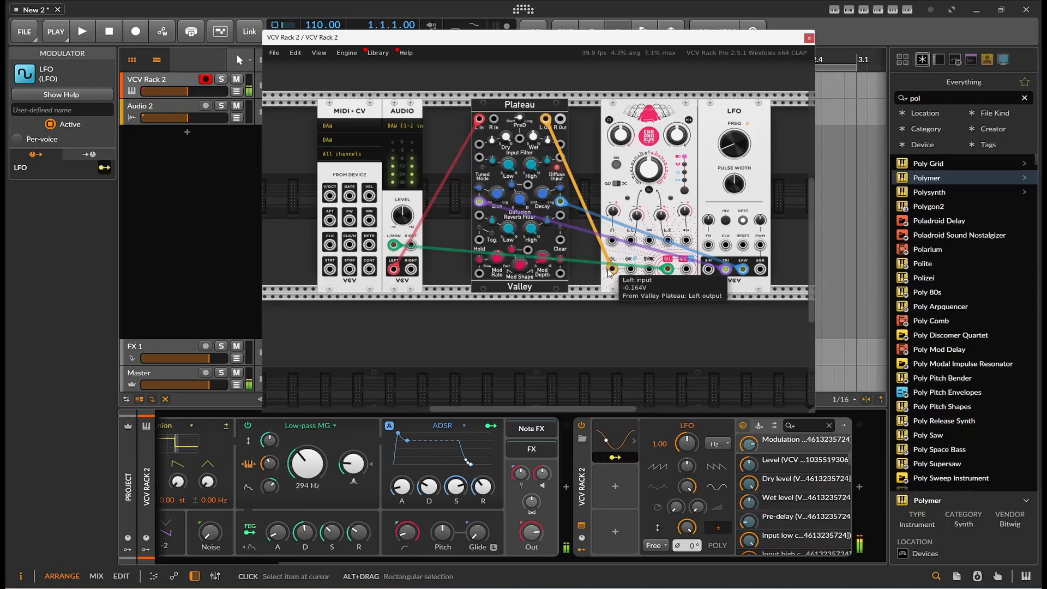
{"action": "left_click", "coordinate": [560, 188]}
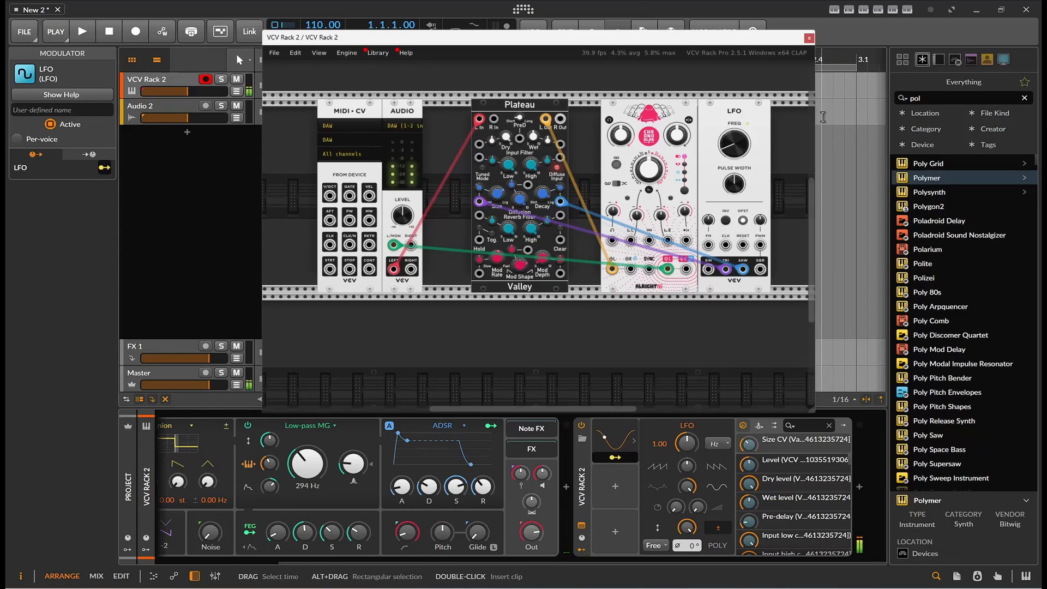
- Adjust the Chronoblob2 module's Delay Time
{"action": "mouse_move", "coordinate": [648, 169]}
{"action": "left_mouse_down"}
{"action": "mouse_move", "coordinate": [648, 159]}
{"action": "mouse_move", "coordinate": [648, 172]}
{"action": "left_mouse_up"}
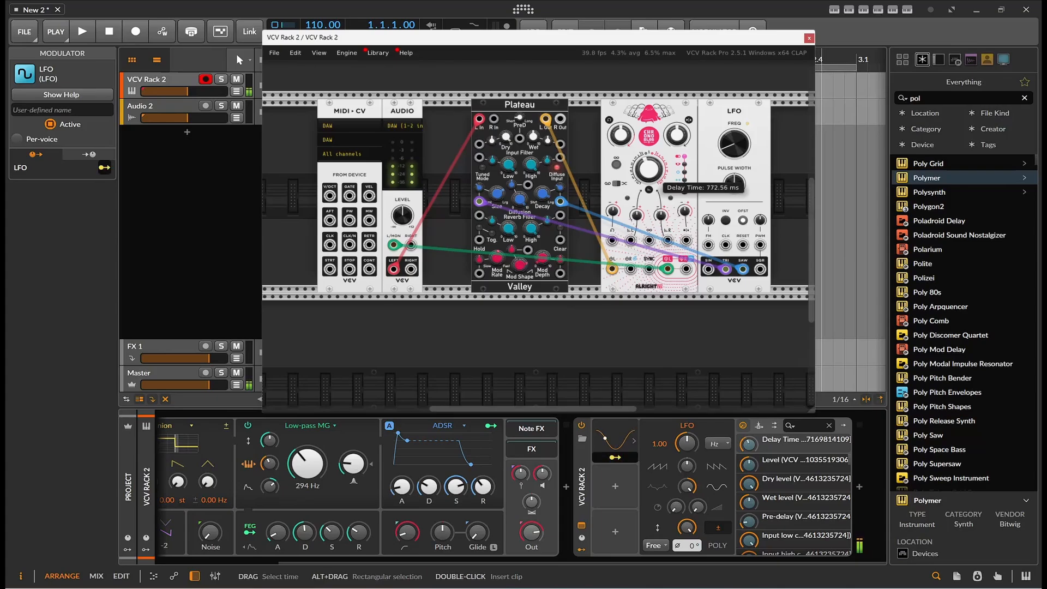
{"action": "left_click_drag", "start_coordinate": [648, 173], "coordinate": [648, 171]}
{"action": "left_click_drag", "start_coordinate": [648, 171], "coordinate": [648, 174]}
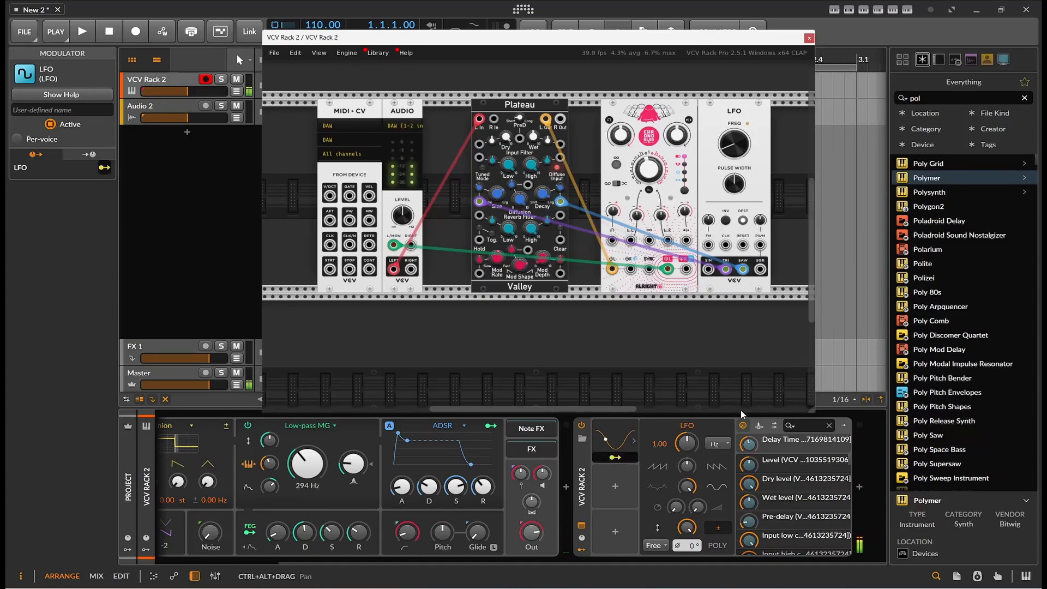
- Switch the VCV Rack 2 device's LFO modulator rate unit to bar and set the rate to 7.19
{"action": "left_click", "coordinate": [726, 444]}
{"action": "left_click", "coordinate": [742, 204]}
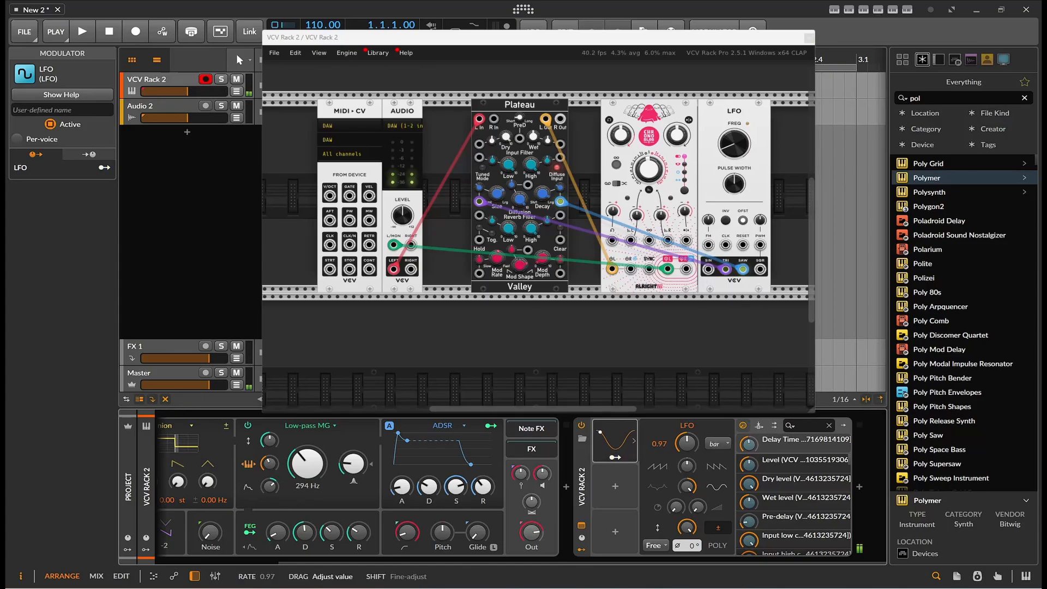
{"action": "mouse_move", "coordinate": [657, 442]}
{"action": "left_mouse_down"}
{"action": "mouse_move", "coordinate": [657, 420]}
{"action": "mouse_move", "coordinate": [657, 430]}
{"action": "left_mouse_up"}
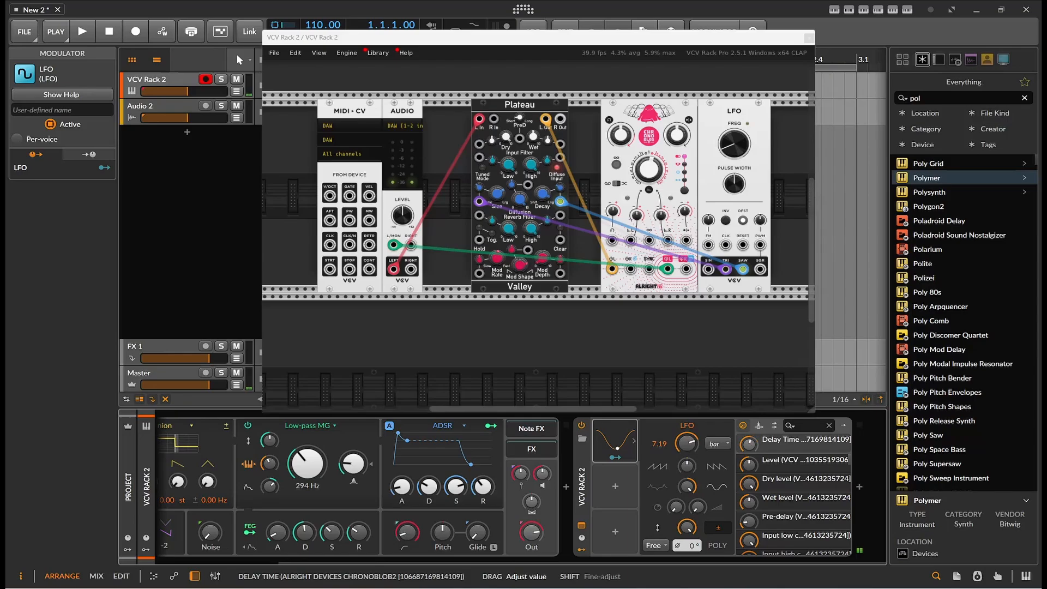
- Map the device's LFO modulator to the Chronoblob2 Delay Time with an amount of 0.300
{"action": "left_click", "coordinate": [615, 457]}
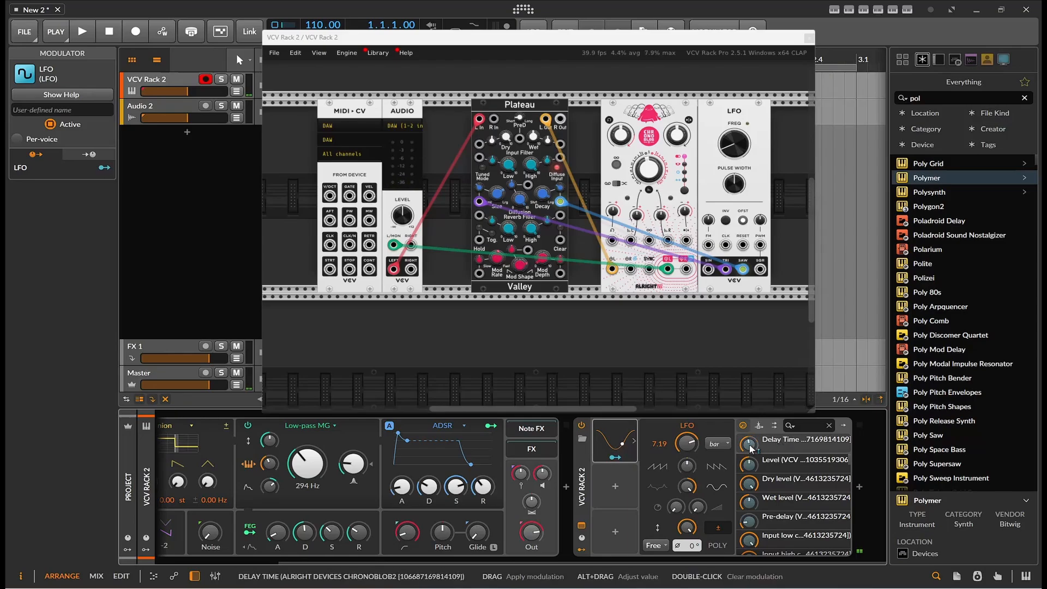
{"action": "left_click_drag", "start_coordinate": [749, 443], "coordinate": [748, 433]}
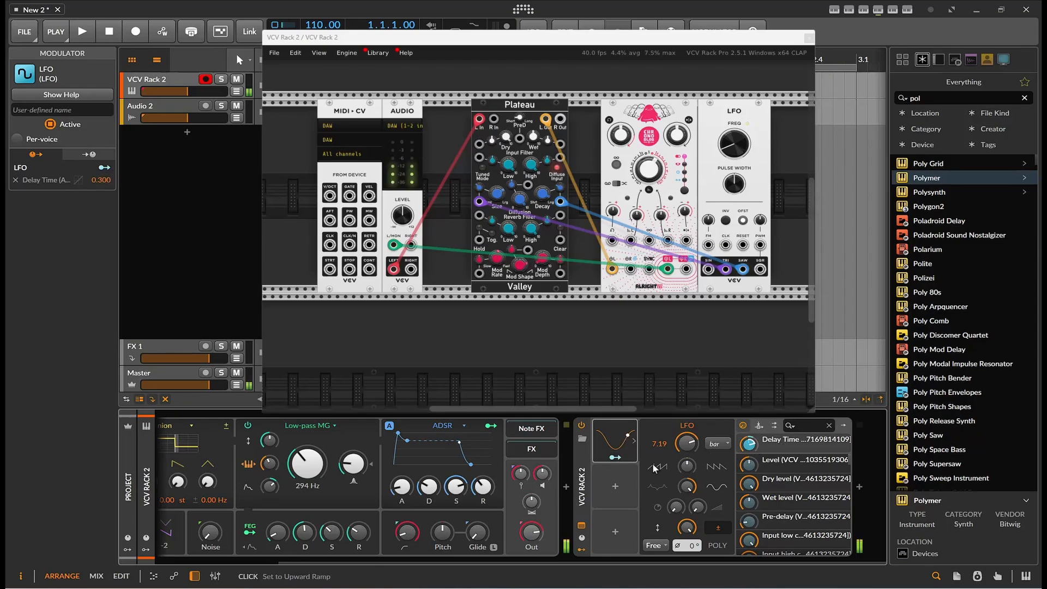
{"action": "left_click", "coordinate": [612, 457]}
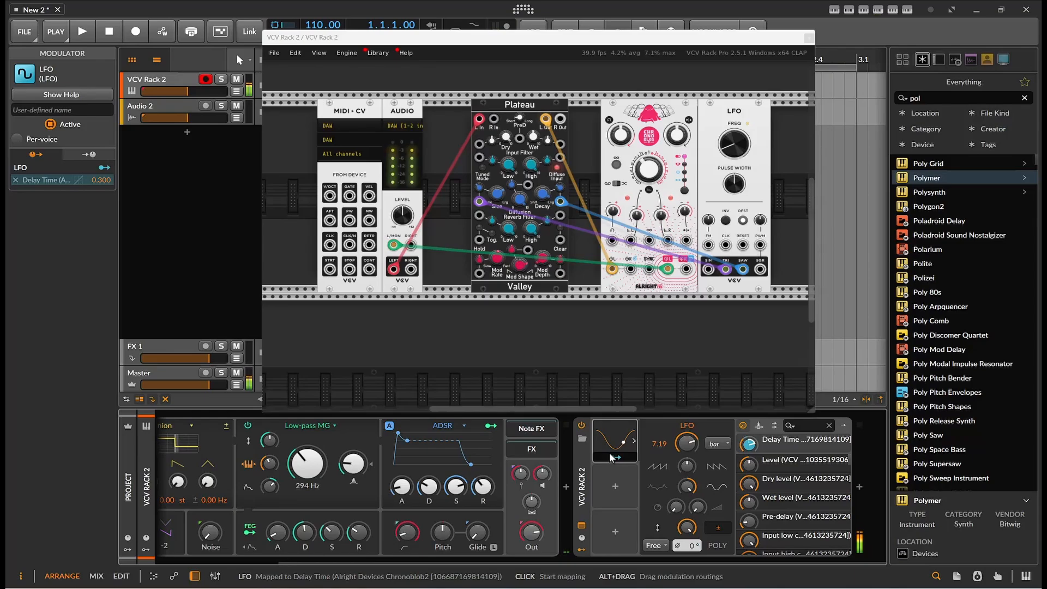
{"action": "scroll", "coordinate": [610, 457], "scroll_direction": "left", "scroll_amount": 2}
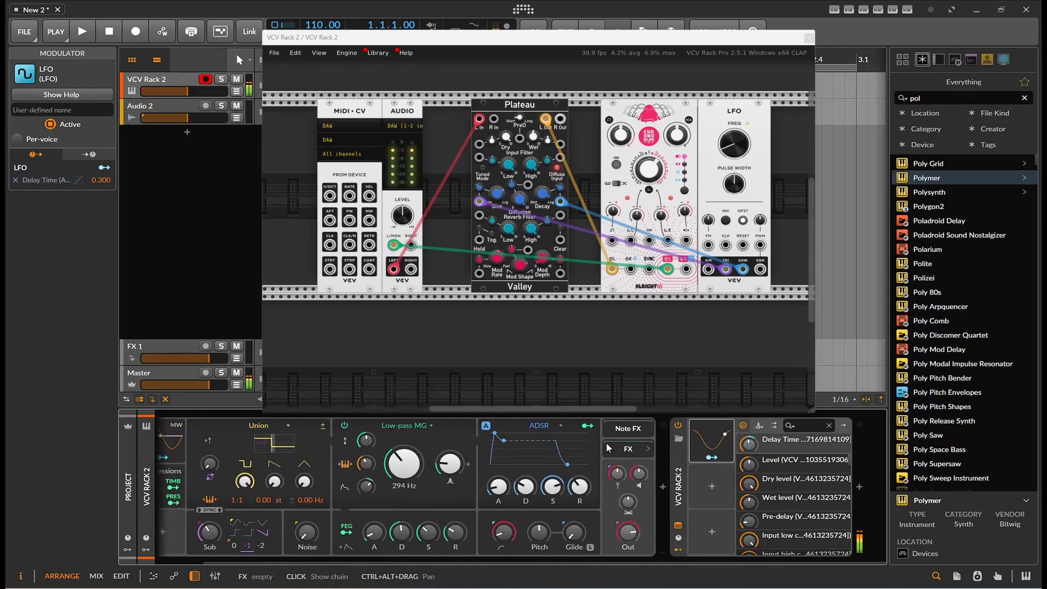
{"action": "left_click", "coordinate": [712, 457]}
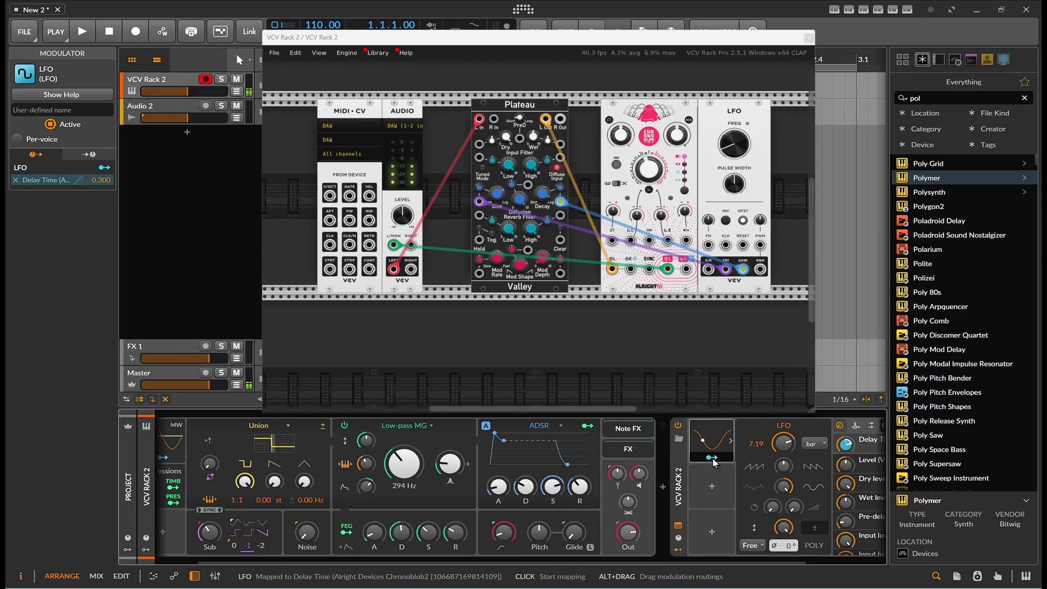
- Close the VCV Rack 2 plug-in window and clear the browser search
{"action": "mouse_move", "coordinate": [654, 168]}
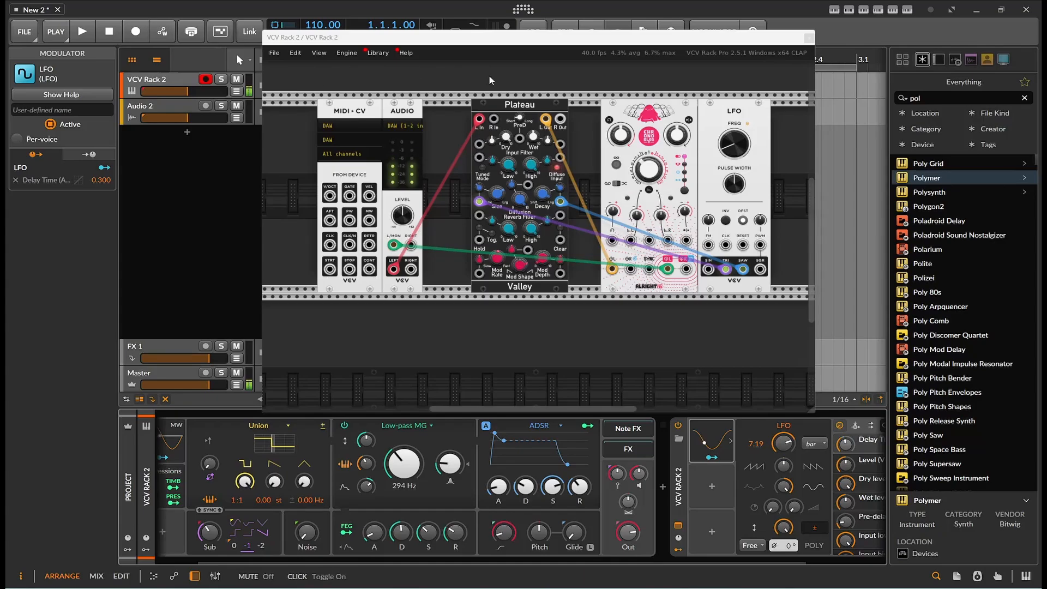
{"action": "left_click", "coordinate": [808, 38]}
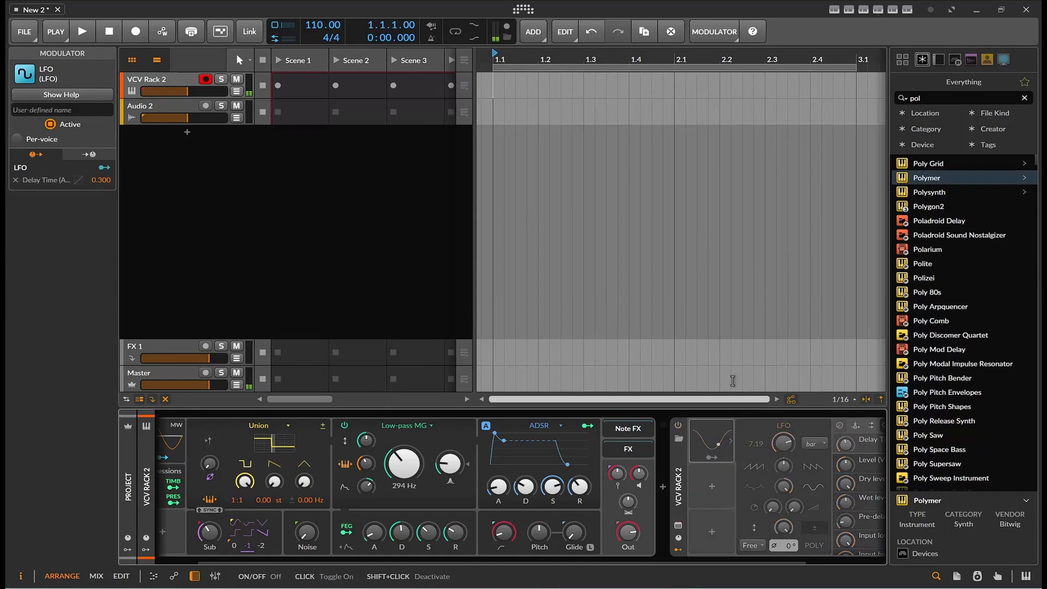
{"action": "left_click", "coordinate": [1025, 99]}
- Insert ValhallaSupermassive from the browser between the synth and the VCV Rack 2 effect
{"action": "scroll", "coordinate": [1000, 195], "scroll_direction": "down", "scroll_amount": 15}
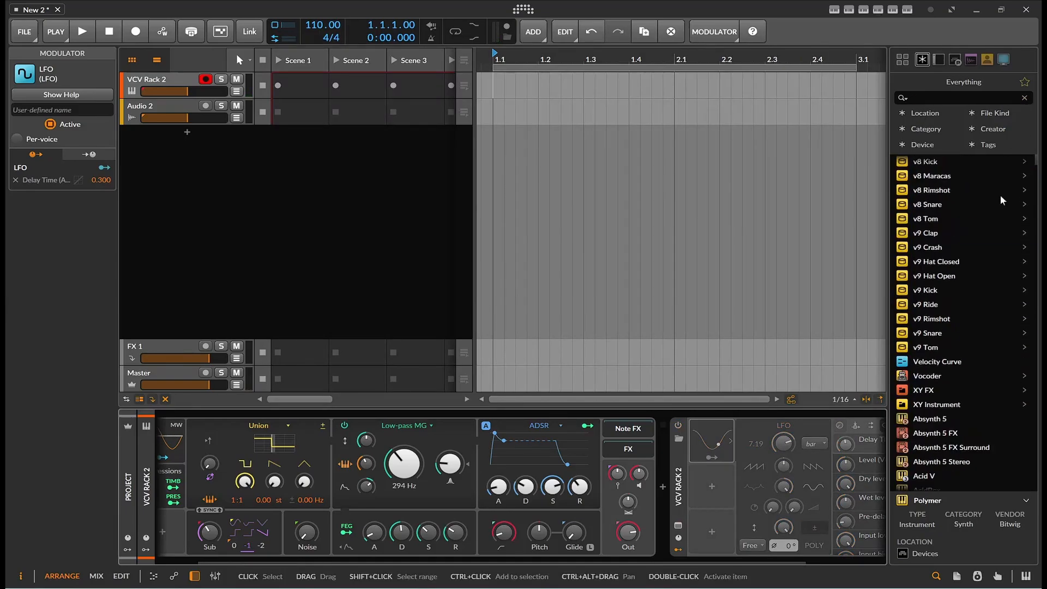
{"action": "scroll", "coordinate": [999, 195], "scroll_direction": "up", "scroll_amount": 20}
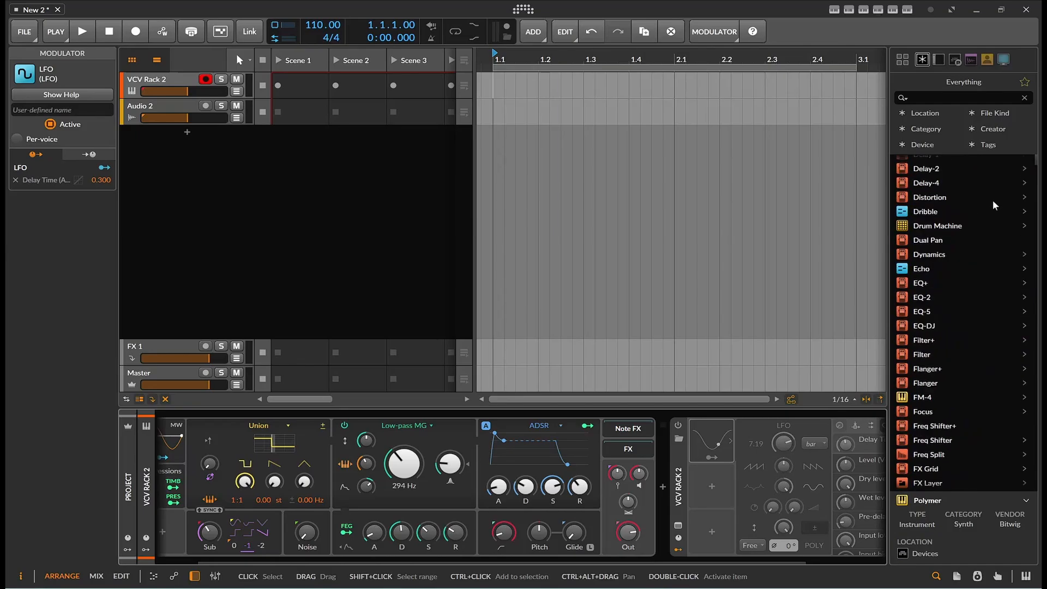
{"action": "scroll", "coordinate": [993, 201], "scroll_direction": "up", "scroll_amount": 5}
{"action": "scroll", "coordinate": [993, 201], "scroll_direction": "down", "scroll_amount": 15}
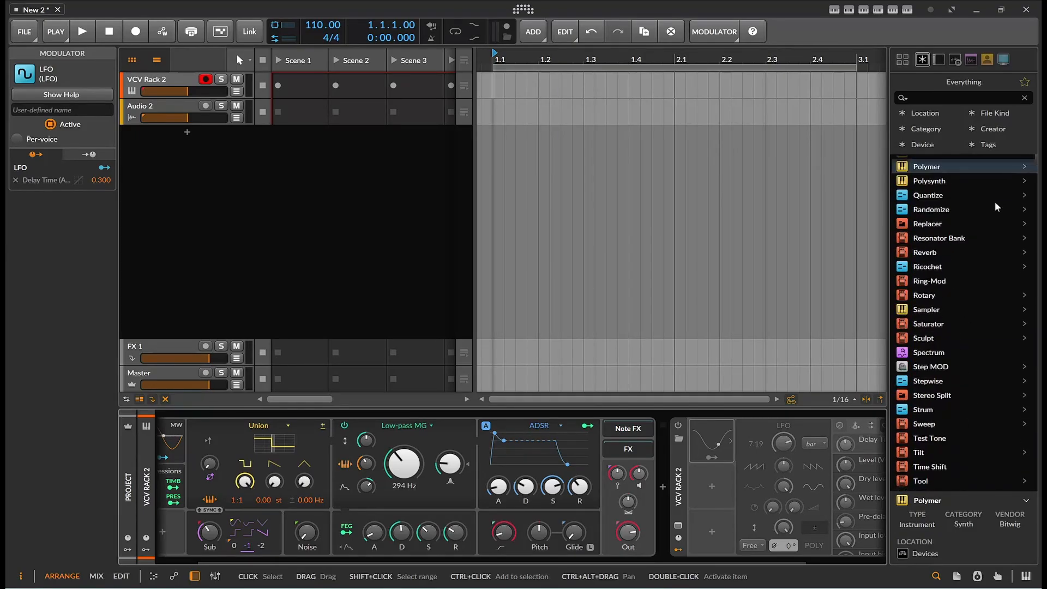
{"action": "scroll", "coordinate": [994, 201], "scroll_direction": "down", "scroll_amount": 20}
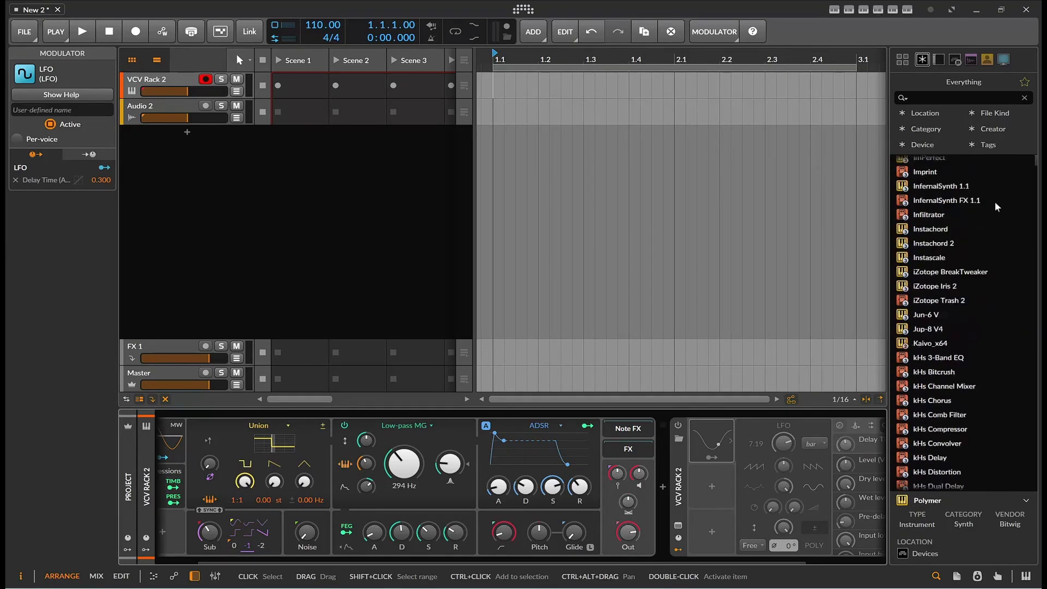
{"action": "scroll", "coordinate": [995, 201], "scroll_direction": "down", "scroll_amount": 20}
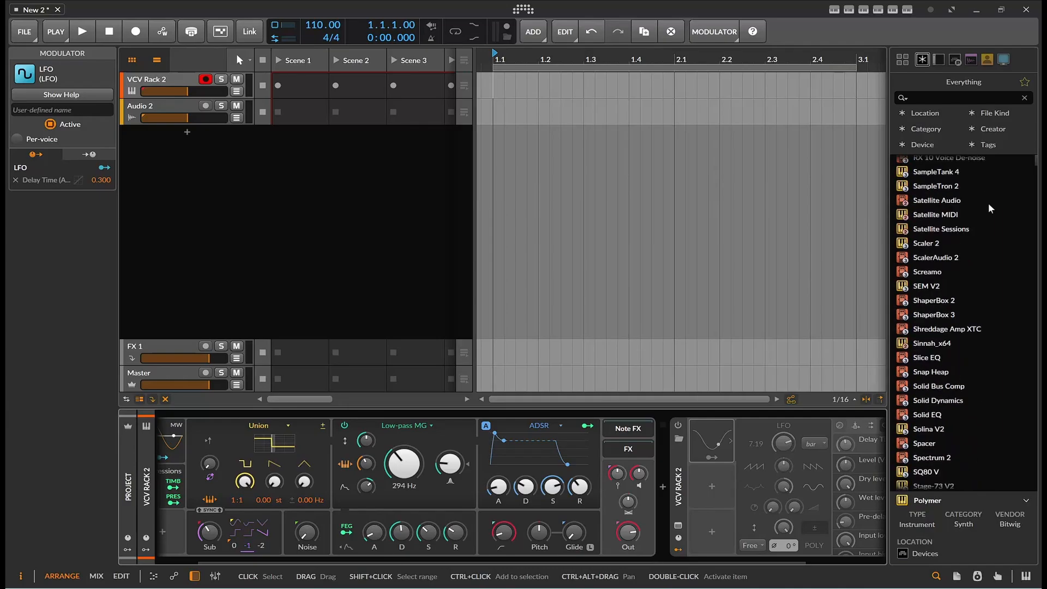
{"action": "scroll", "coordinate": [987, 203], "scroll_direction": "down", "scroll_amount": 15}
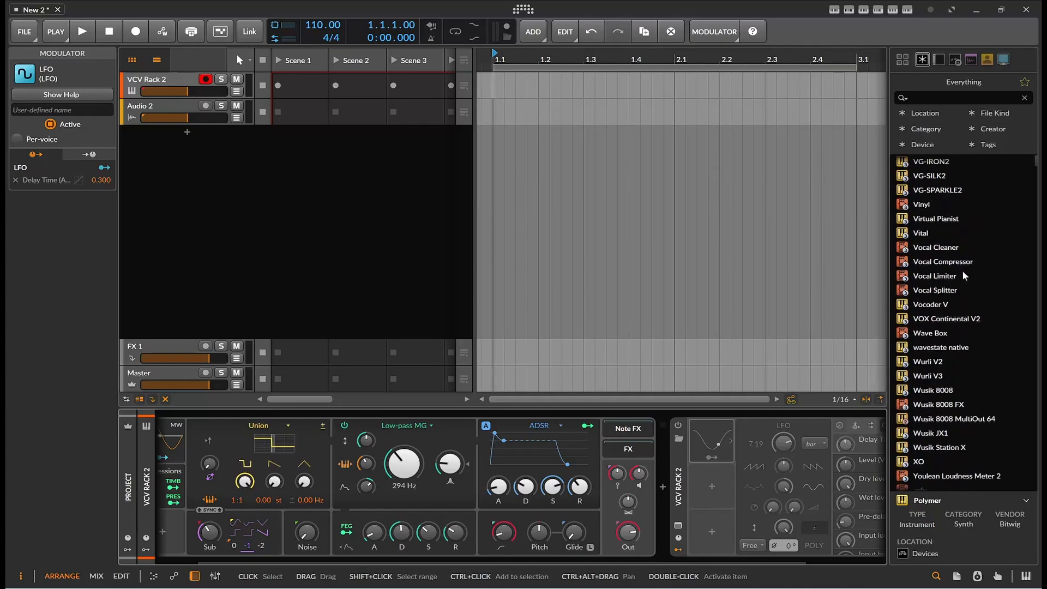
{"action": "scroll", "coordinate": [963, 286], "scroll_direction": "up", "scroll_amount": 1}
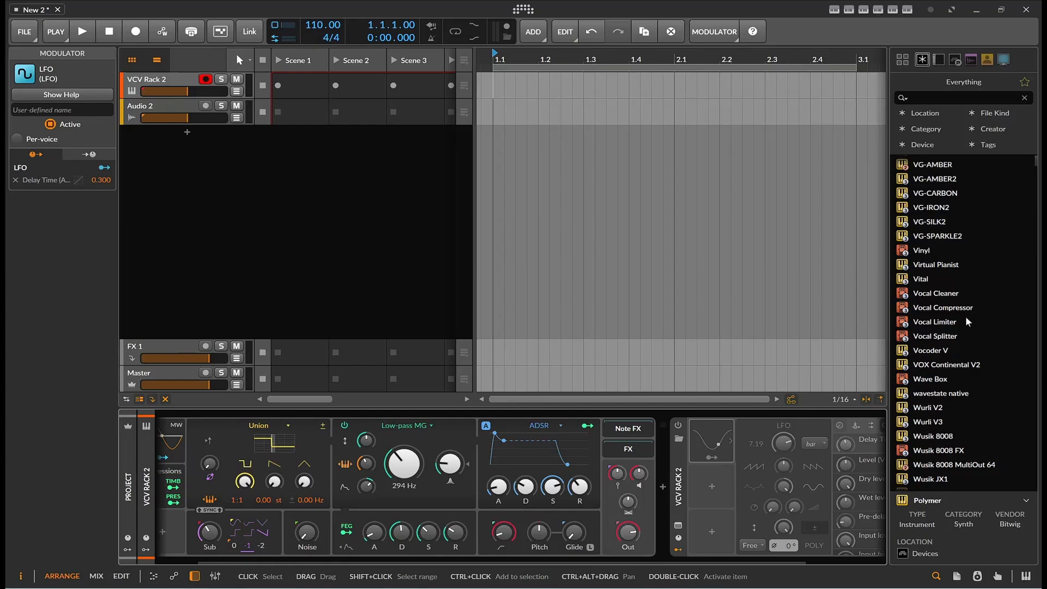
{"action": "scroll", "coordinate": [966, 320], "scroll_direction": "up", "scroll_amount": 8}
{"action": "left_click_drag", "start_coordinate": [951, 341], "coordinate": [660, 466]}
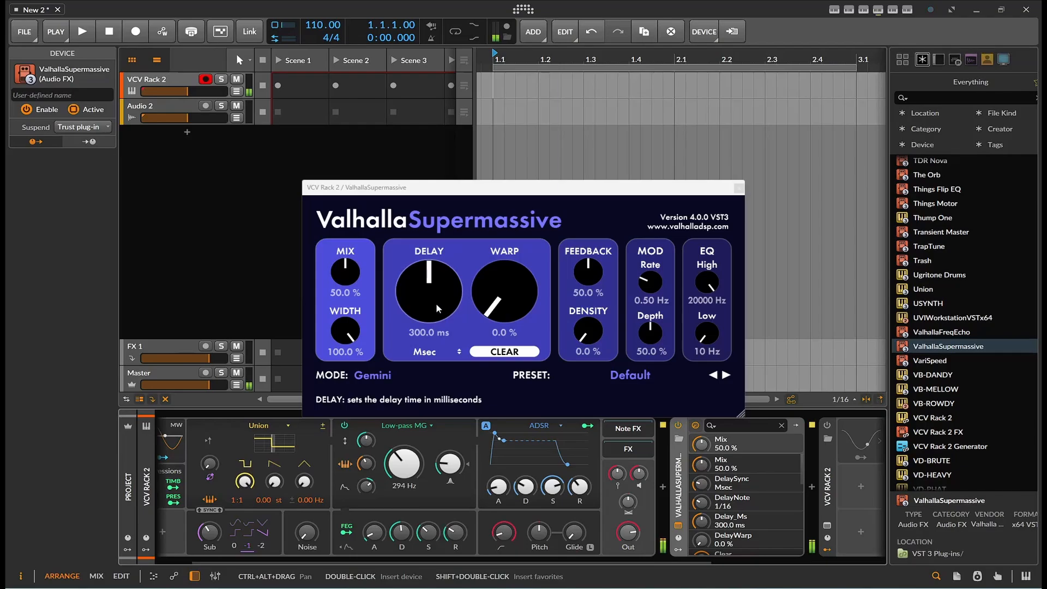
- Set ValhallaSupermassive's Delay to about 549 ms, Warp to about 56%, Density to 90% and Mix to 100%
{"action": "left_click_drag", "start_coordinate": [436, 305], "coordinate": [448, 278]}
{"action": "left_click_drag", "start_coordinate": [504, 295], "coordinate": [501, 231]}
{"action": "left_click_drag", "start_coordinate": [594, 331], "coordinate": [598, 225]}
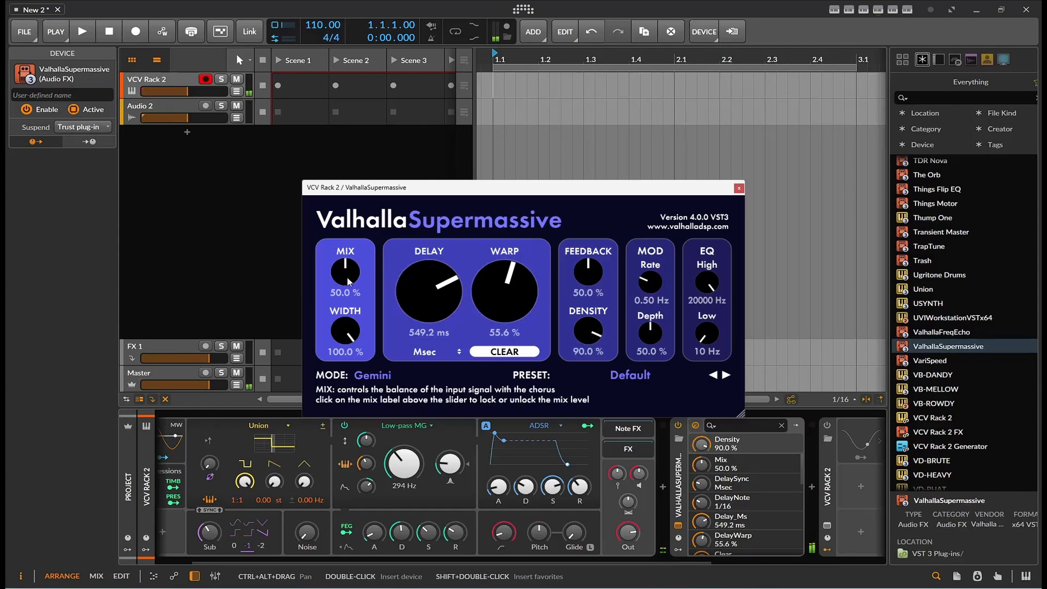
{"action": "left_click_drag", "start_coordinate": [348, 274], "coordinate": [355, 205]}
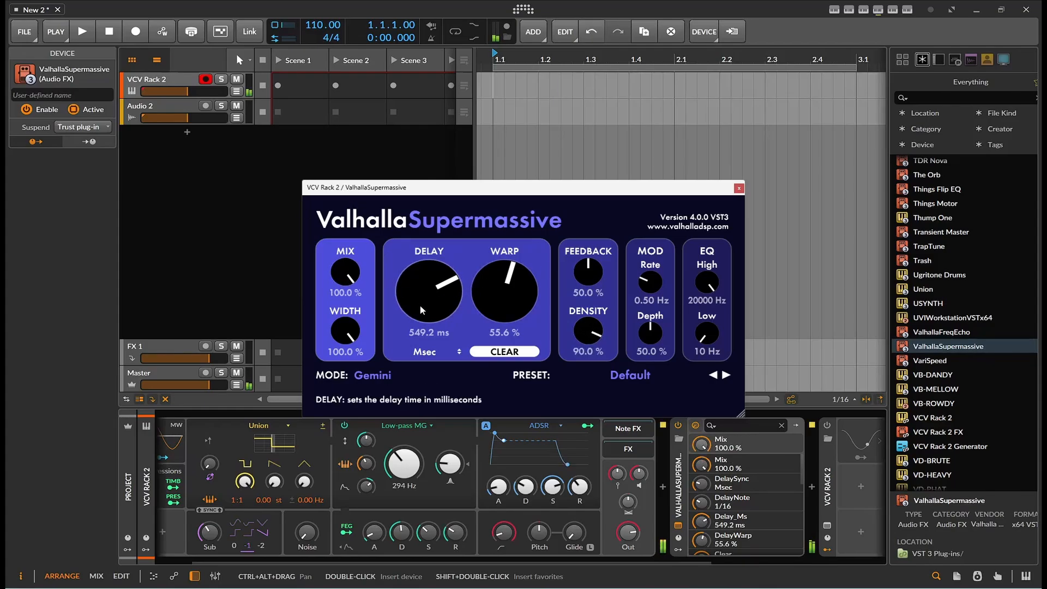
- Adjust ValhallaSupermassive's Delay to about 466 ms, Warp to about 70% and Feedback to about 74%
{"action": "left_click_drag", "start_coordinate": [420, 305], "coordinate": [421, 315]}
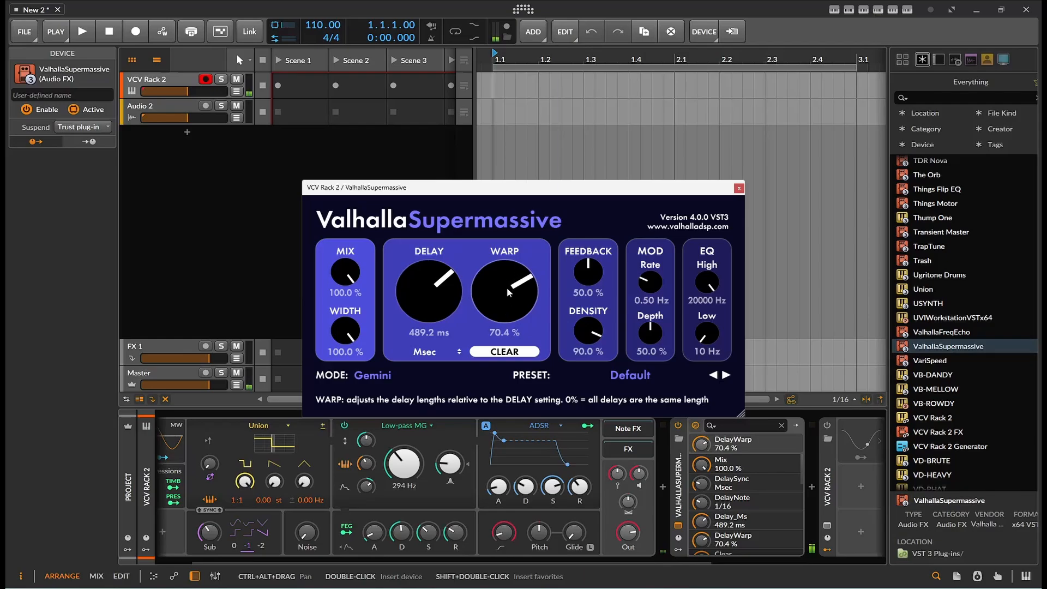
{"action": "left_click_drag", "start_coordinate": [587, 280], "coordinate": [587, 252]}
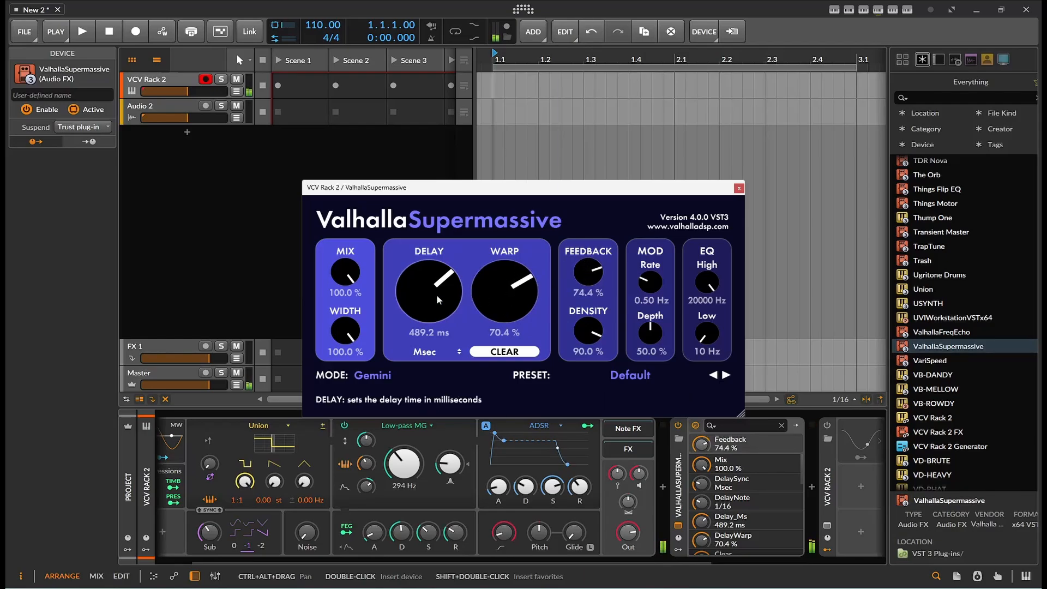
{"action": "left_click_drag", "start_coordinate": [436, 293], "coordinate": [436, 298]}
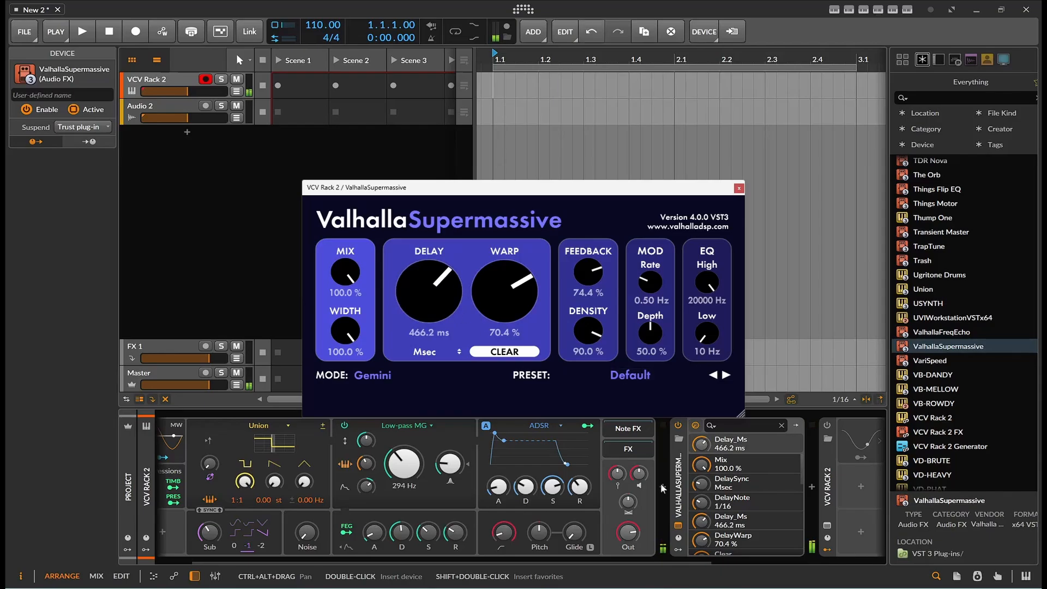
- Add an LFO modulator to the ValhallaSupermassive device
{"action": "left_click", "coordinate": [693, 449]}
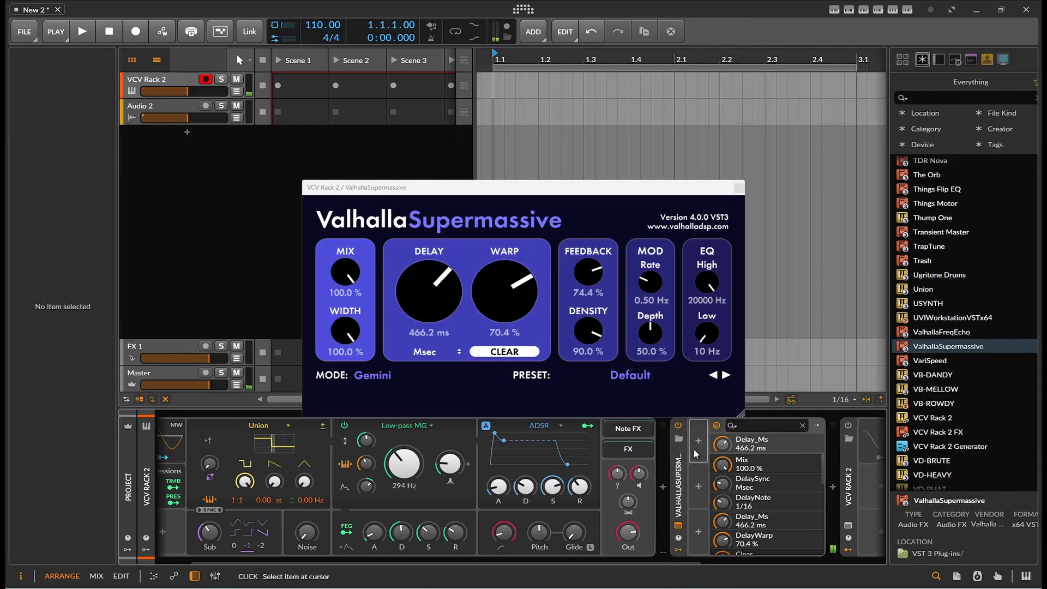
{"action": "left_click", "coordinate": [695, 447]}
{"action": "scroll", "coordinate": [804, 293], "scroll_direction": "down", "scroll_amount": 5}
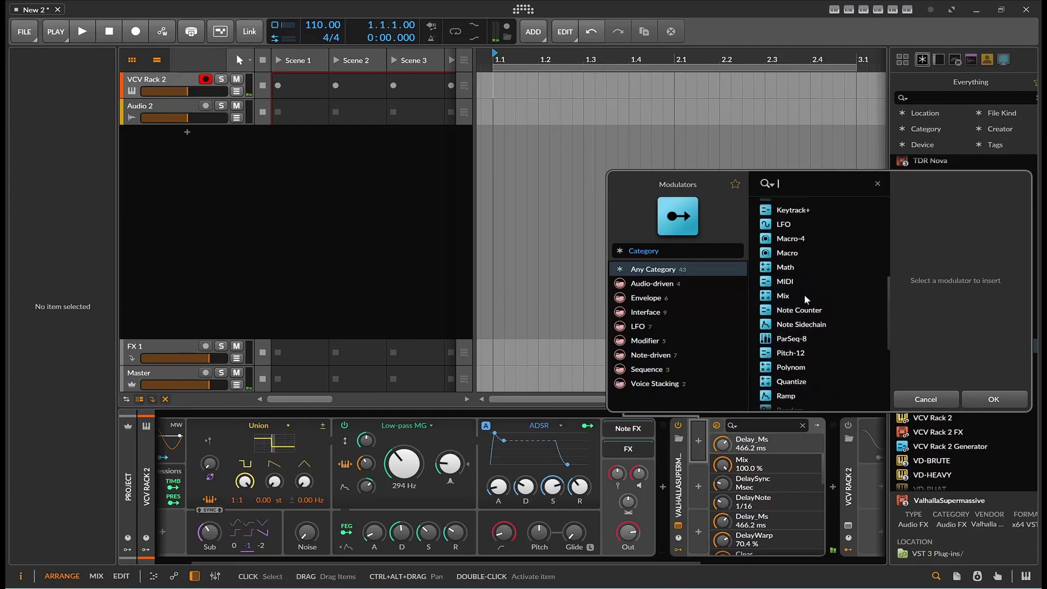
{"action": "double_click", "coordinate": [792, 226]}
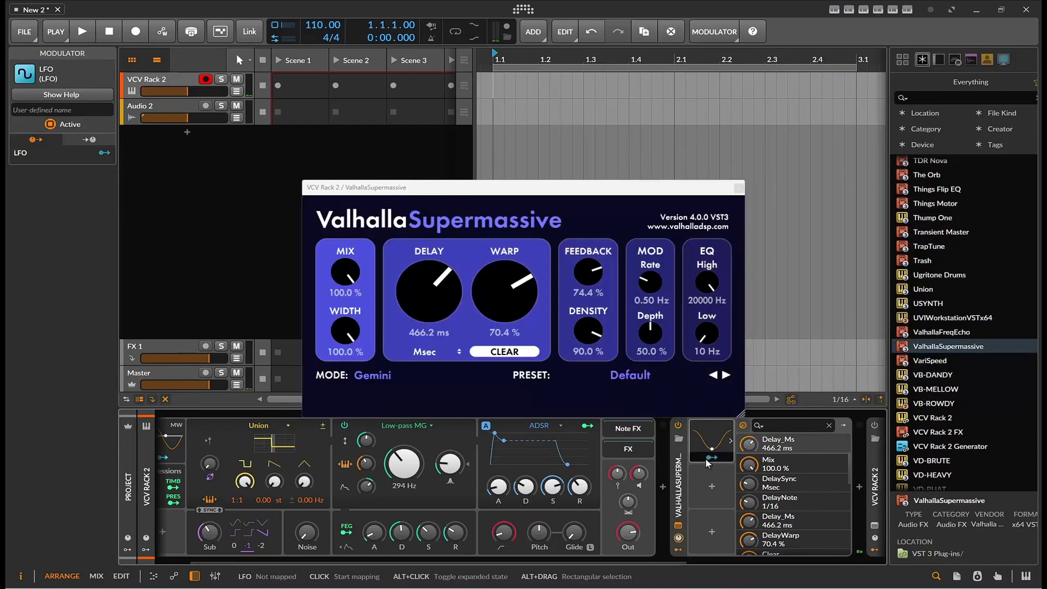
- Expand the new LFO, switch its rate unit to bar and set the rate to 8.40
{"action": "left_click", "coordinate": [731, 440]}
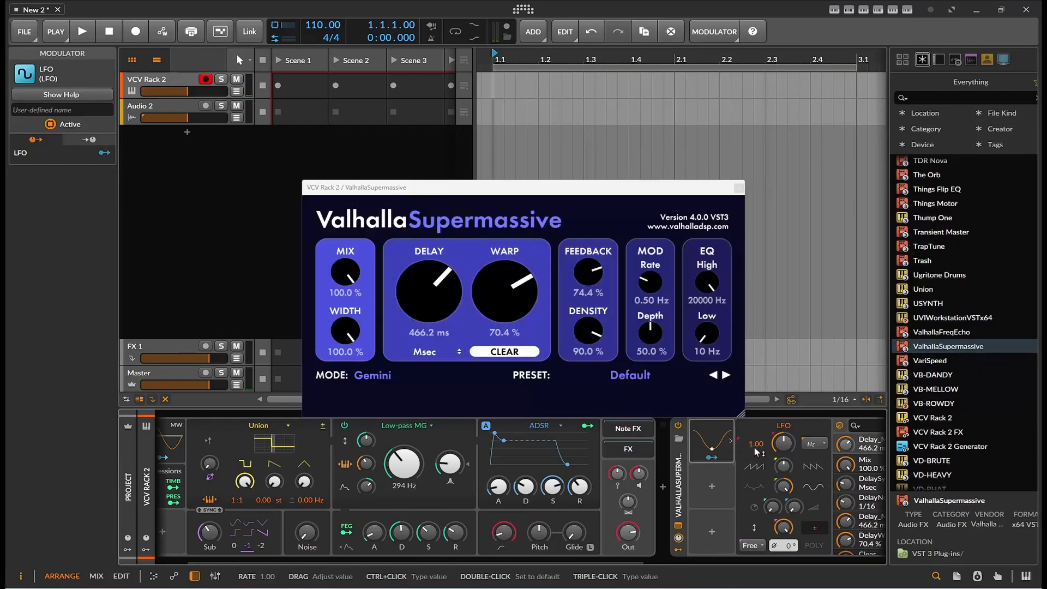
{"action": "left_click", "coordinate": [826, 444]}
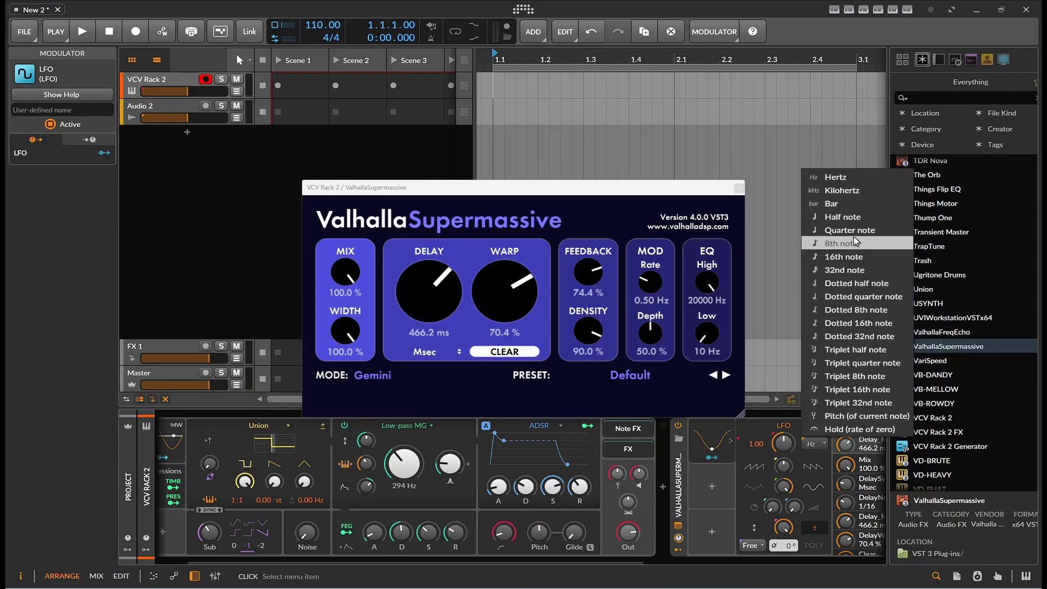
{"action": "left_click", "coordinate": [840, 212]}
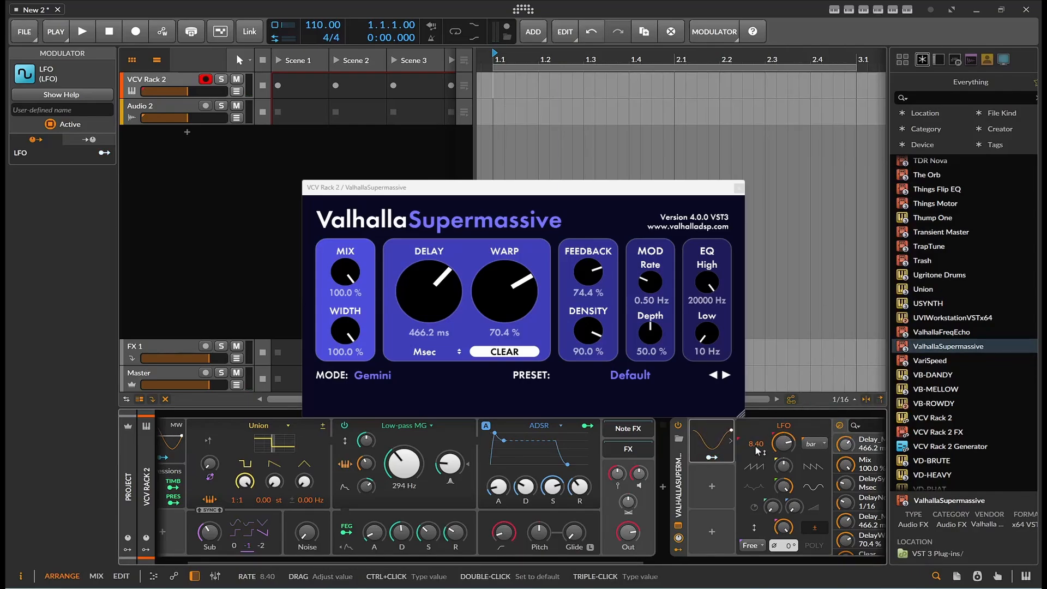
- Map the LFO to Supermassive's Delay_Ms with an amount of 0.304 and set the LFO rate to 50.00 bars
{"action": "left_click", "coordinate": [723, 460]}
{"action": "left_click_drag", "start_coordinate": [841, 450], "coordinate": [843, 448]}
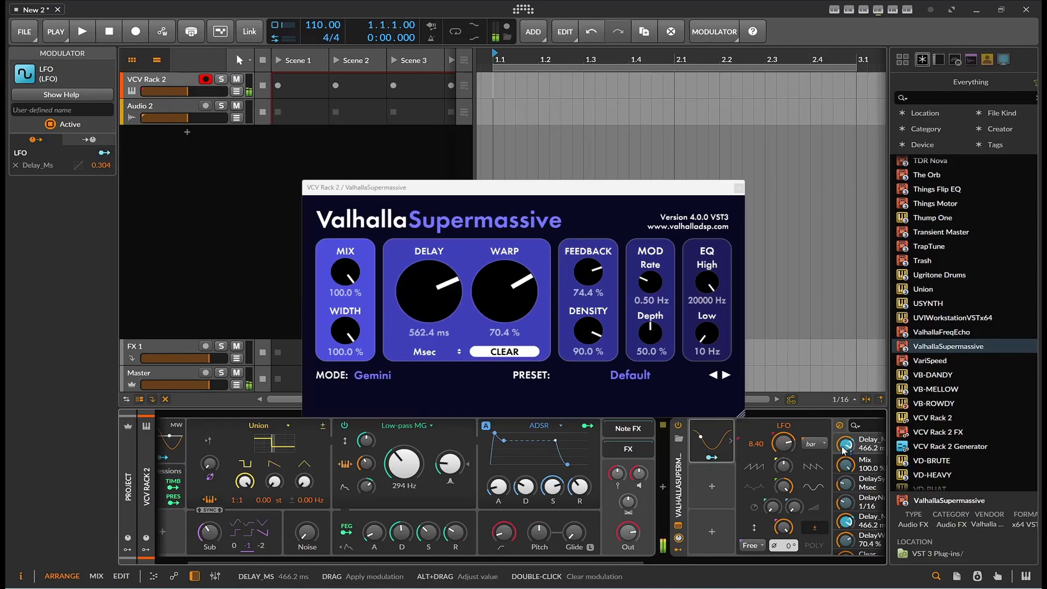
{"action": "left_click_drag", "start_coordinate": [783, 442], "coordinate": [784, 416]}
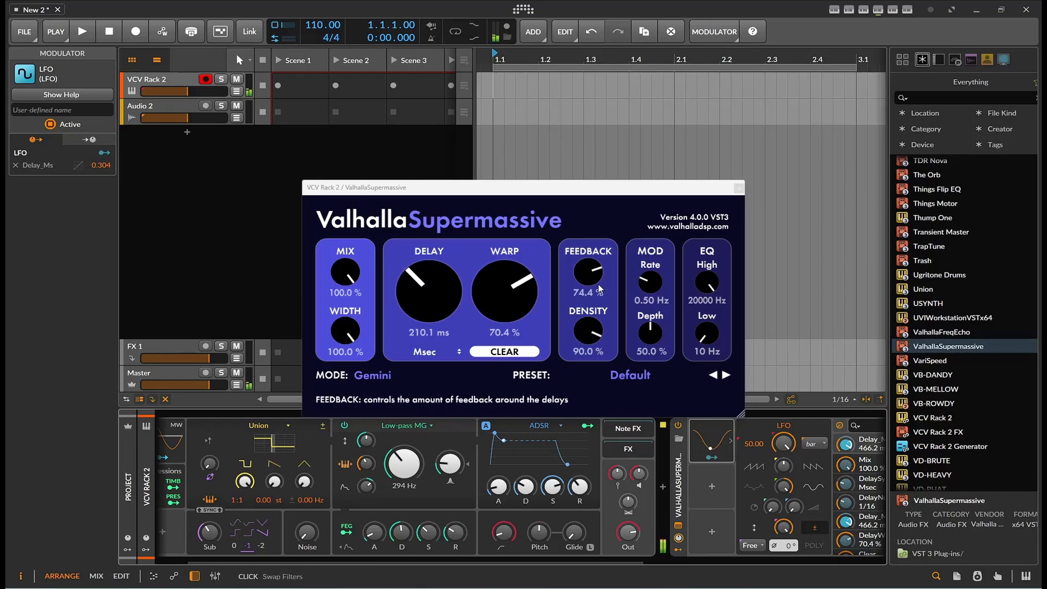
- Set Supermassive's Feedback to about 51%, its mode to Leo and its Warp to about 59%
{"action": "left_click_drag", "start_coordinate": [587, 271], "coordinate": [588, 288]}
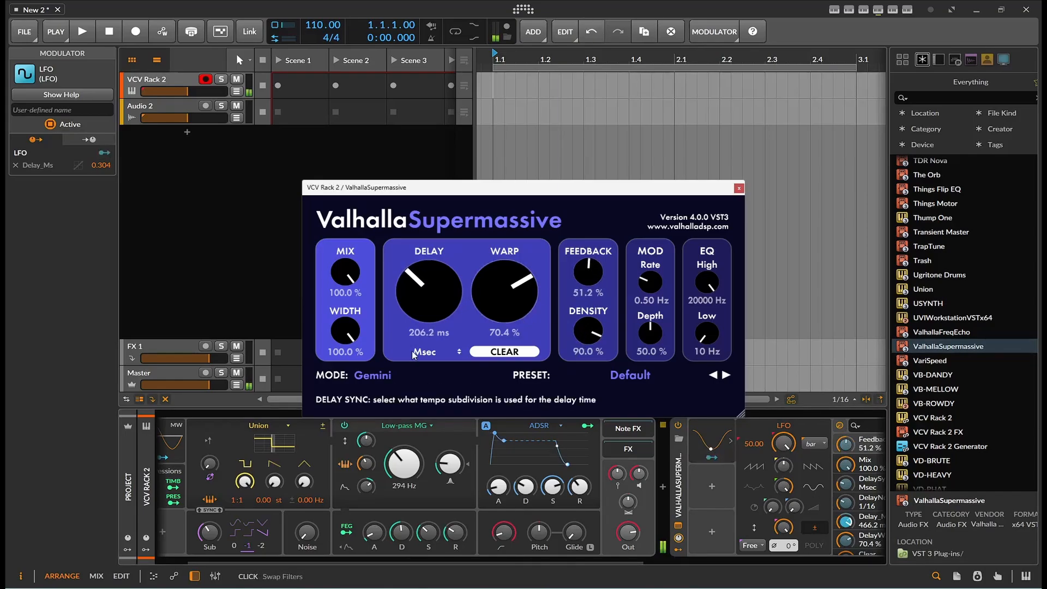
{"action": "left_click", "coordinate": [414, 375]}
{"action": "left_click", "coordinate": [419, 336]}
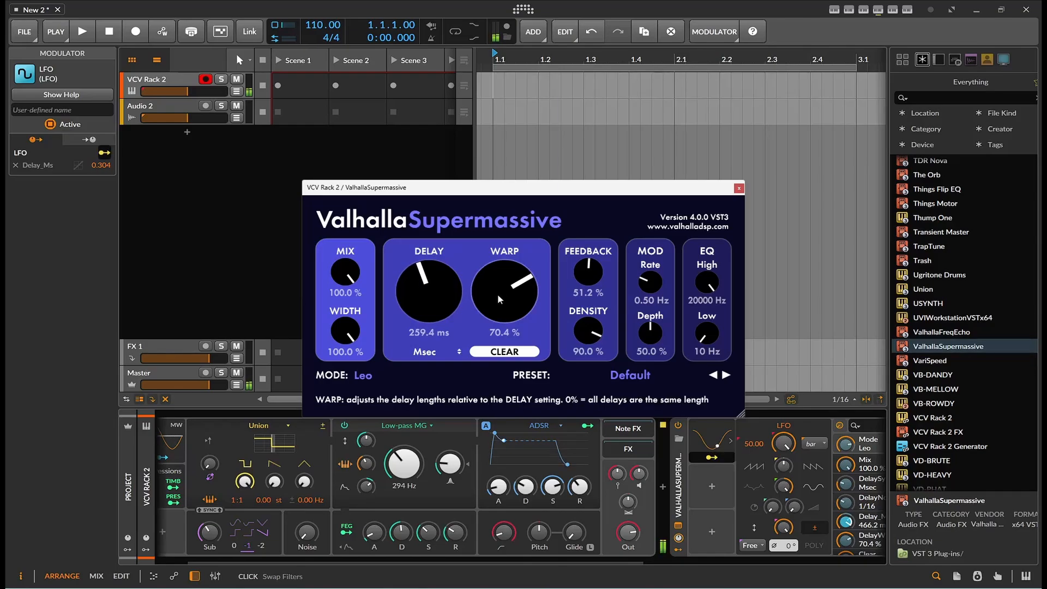
{"action": "left_click_drag", "start_coordinate": [497, 294], "coordinate": [496, 308]}
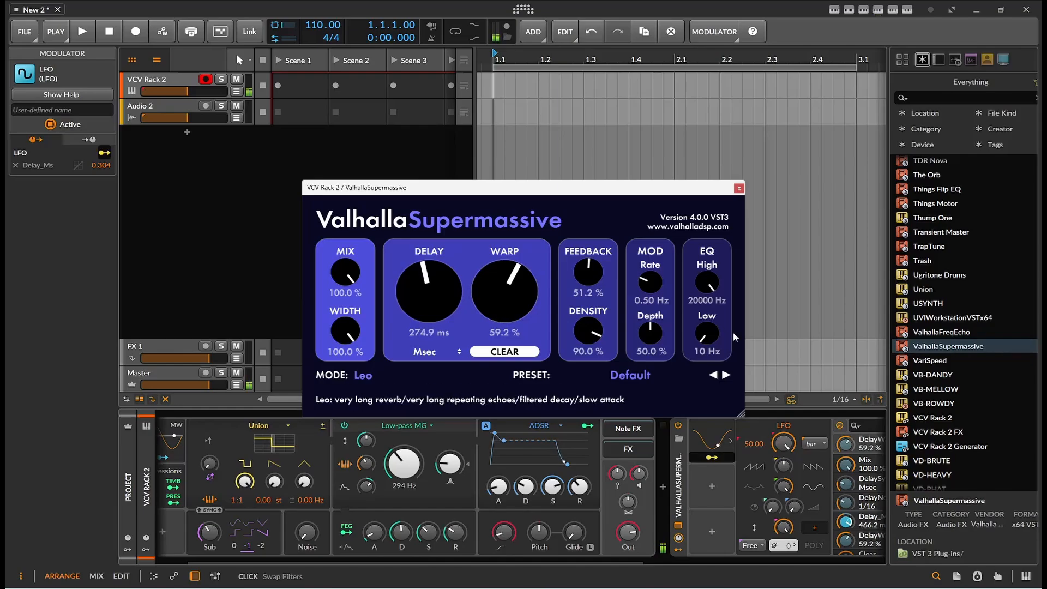
- Map the LFO to Supermassive's DelayWarp with an amount of -0.42 and bring Feedback to 36%
{"action": "left_click", "coordinate": [707, 447]}
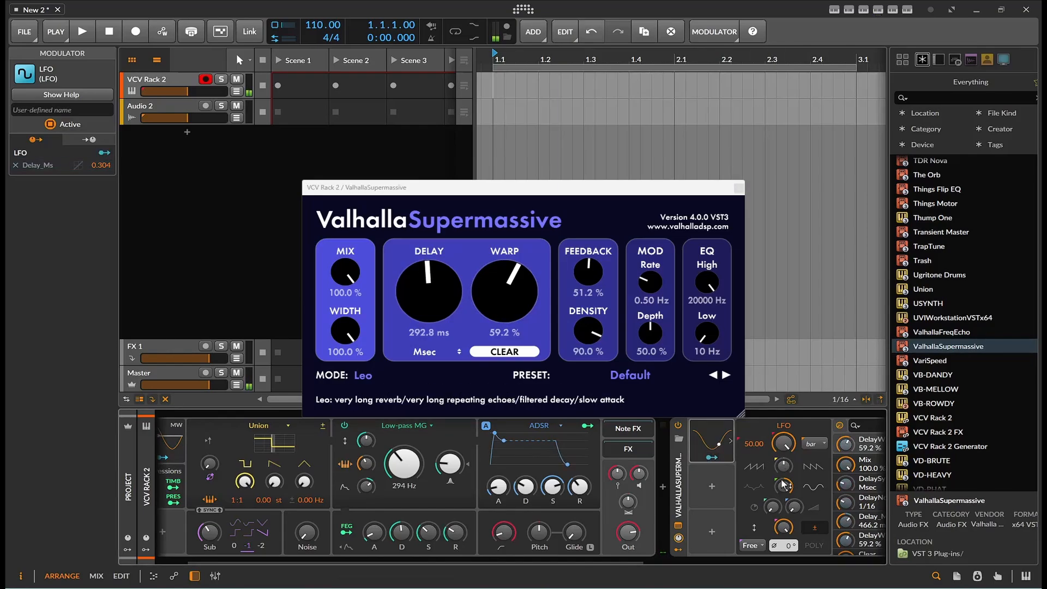
{"action": "left_click_drag", "start_coordinate": [846, 444], "coordinate": [871, 455]}
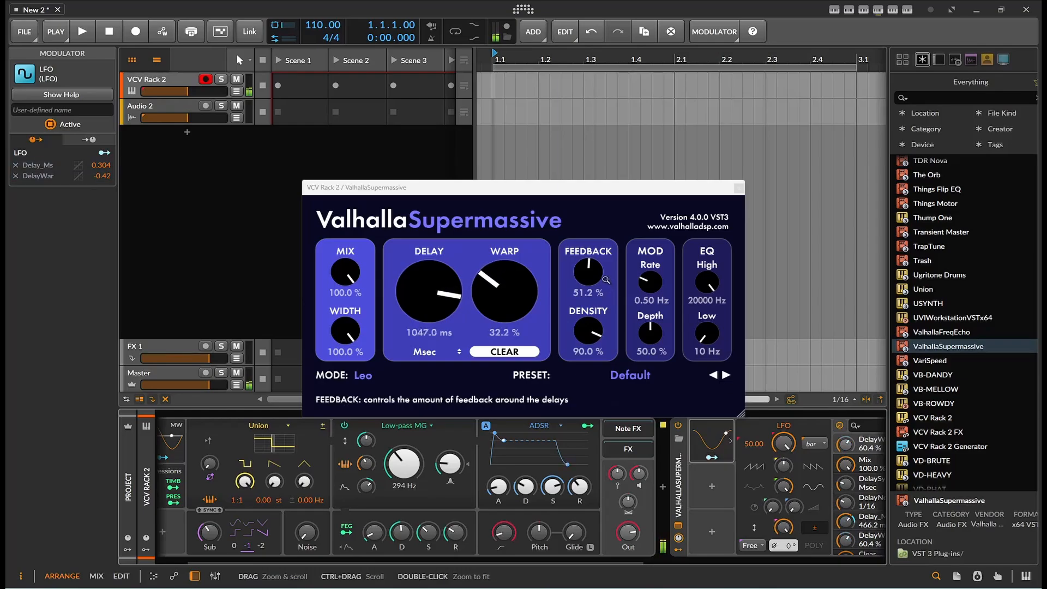
{"action": "left_click_drag", "start_coordinate": [583, 275], "coordinate": [588, 250]}
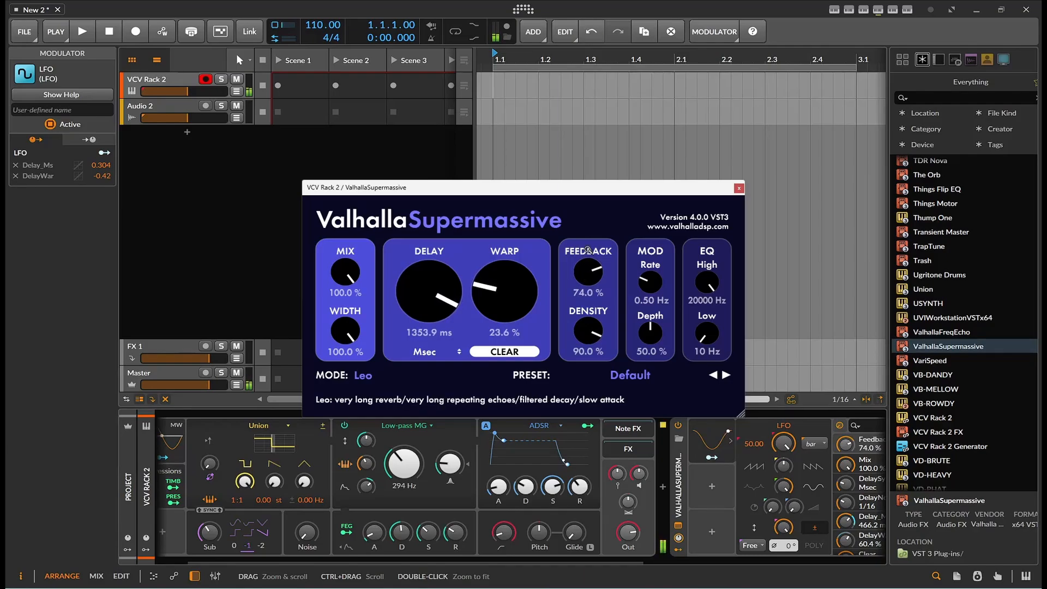
{"action": "left_click_drag", "start_coordinate": [587, 253], "coordinate": [587, 320]}
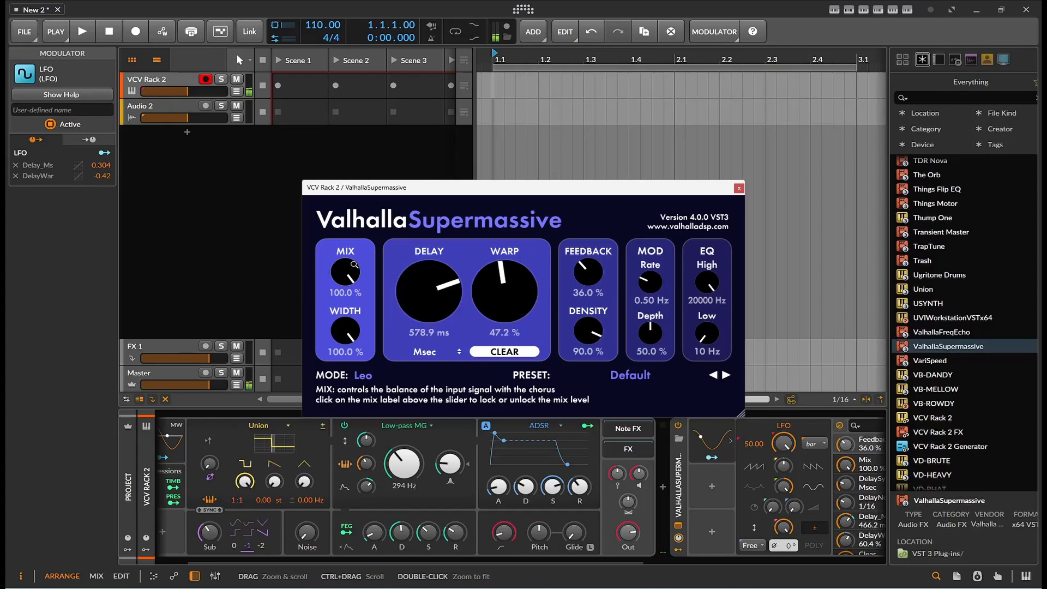
- Change Supermassive's delay sync from milliseconds to Dotted
{"action": "left_click", "coordinate": [431, 352]}
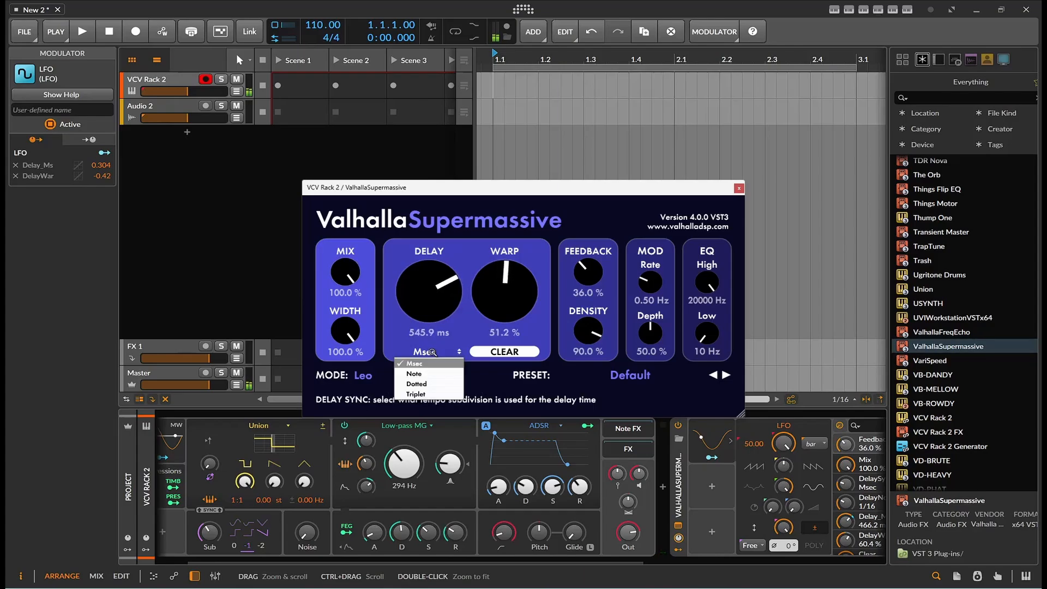
{"action": "left_click", "coordinate": [443, 363]}
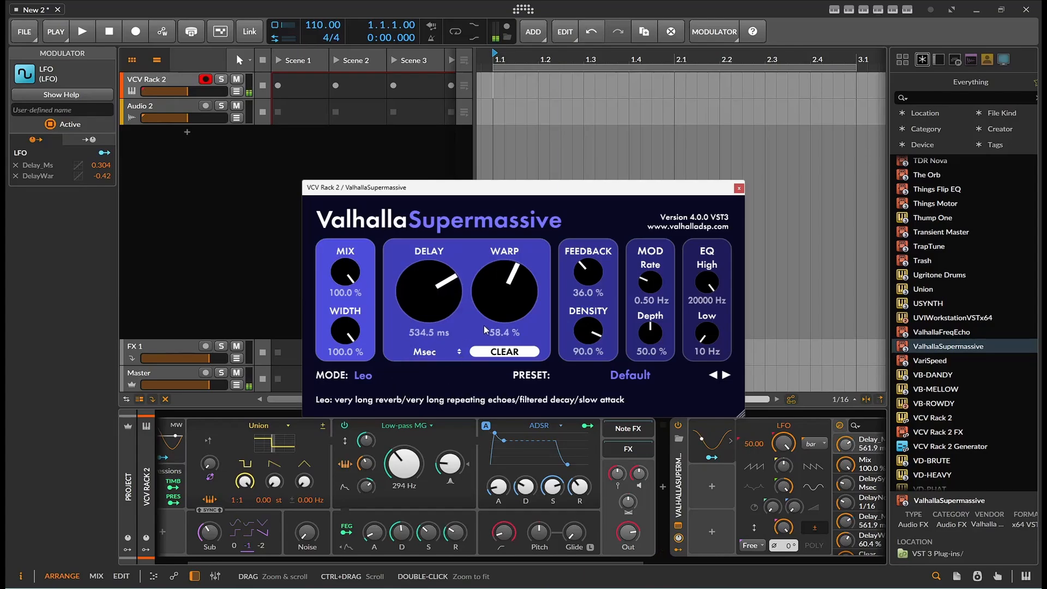
{"action": "left_click", "coordinate": [430, 346]}
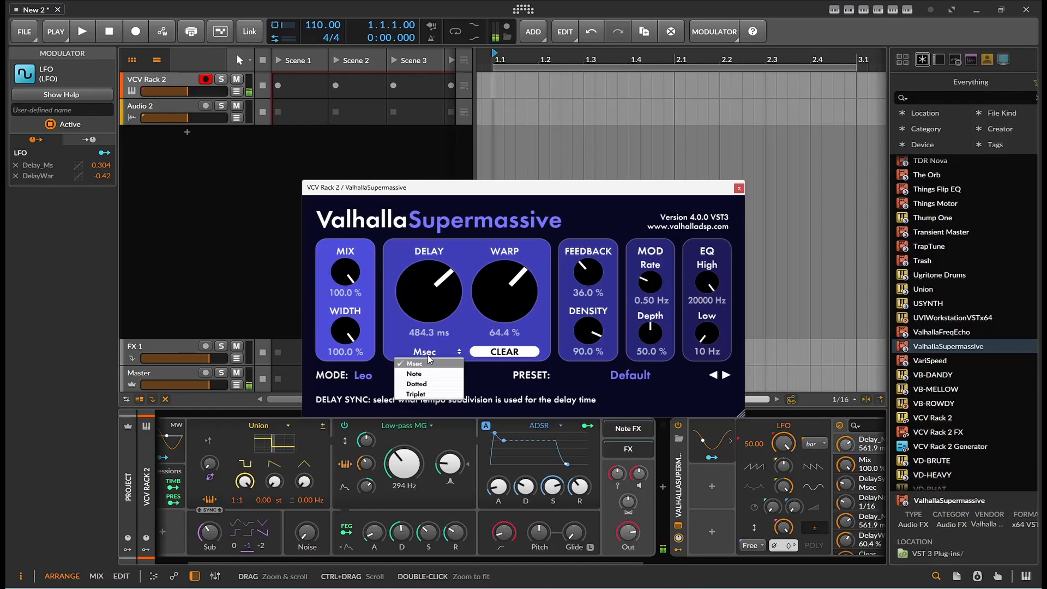
{"action": "left_click", "coordinate": [427, 383]}
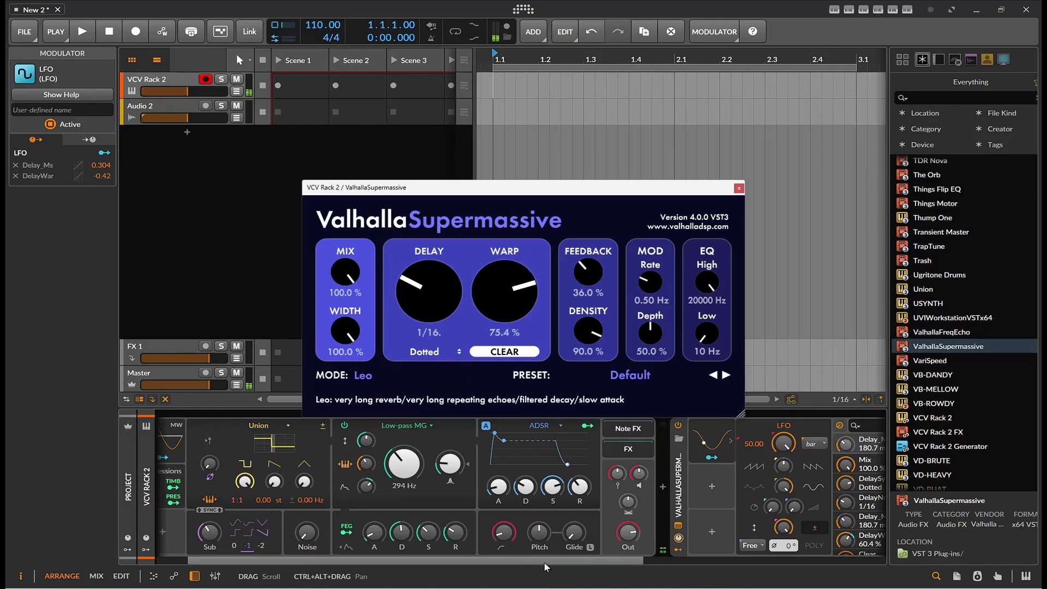
{"action": "left_click_drag", "start_coordinate": [544, 561], "coordinate": [646, 558]}
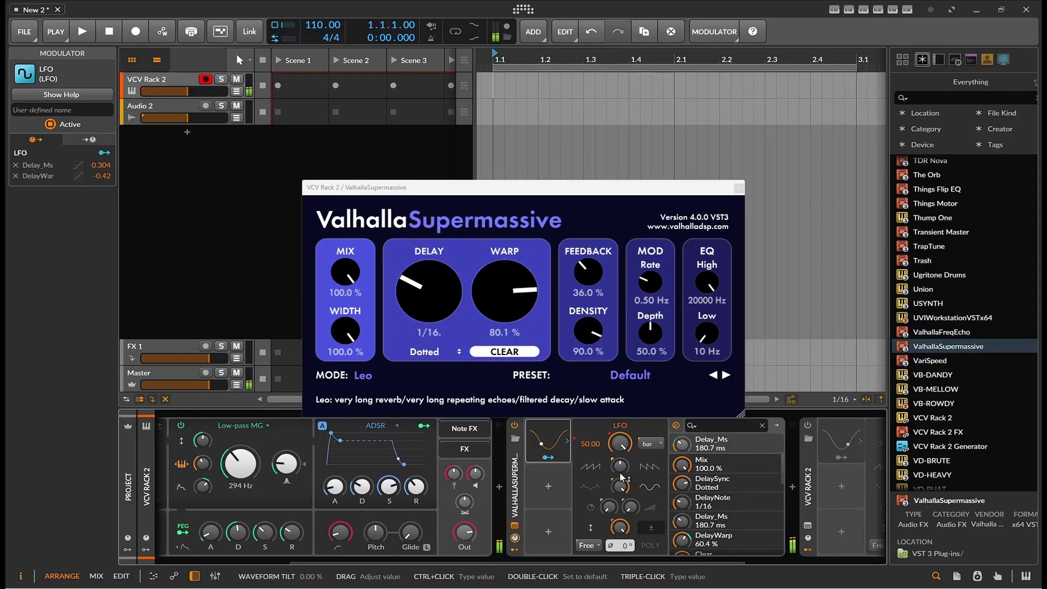
- Raise the LFO's Delay_Ms modulation to 0.468, and set Supermassive's Feedback to 68.8% and its Delay to about 204.5 ms (1/16 dotted)
{"action": "left_click", "coordinate": [547, 456]}
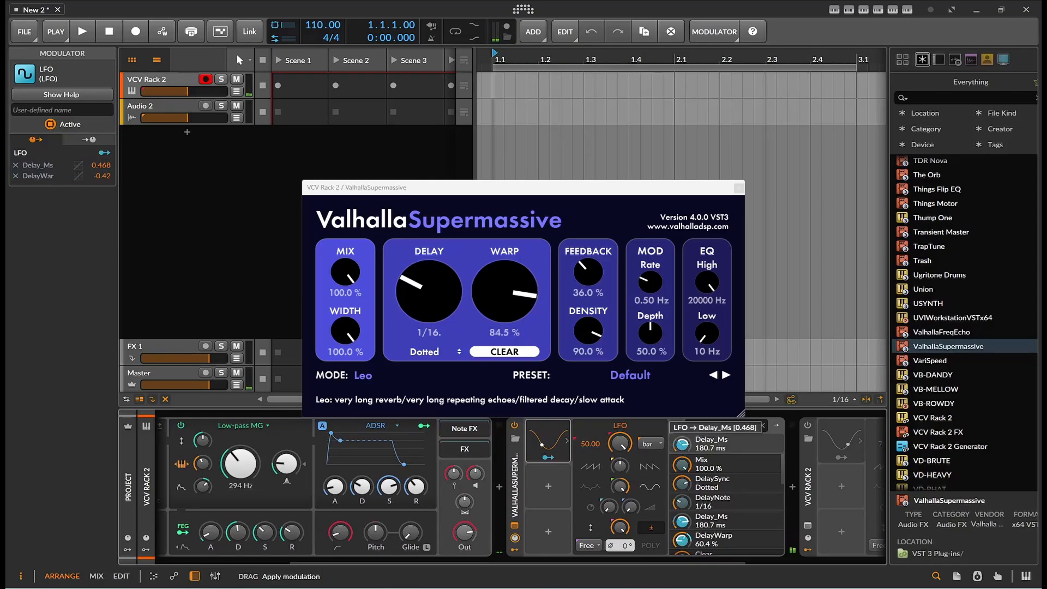
{"action": "left_click", "coordinate": [548, 456]}
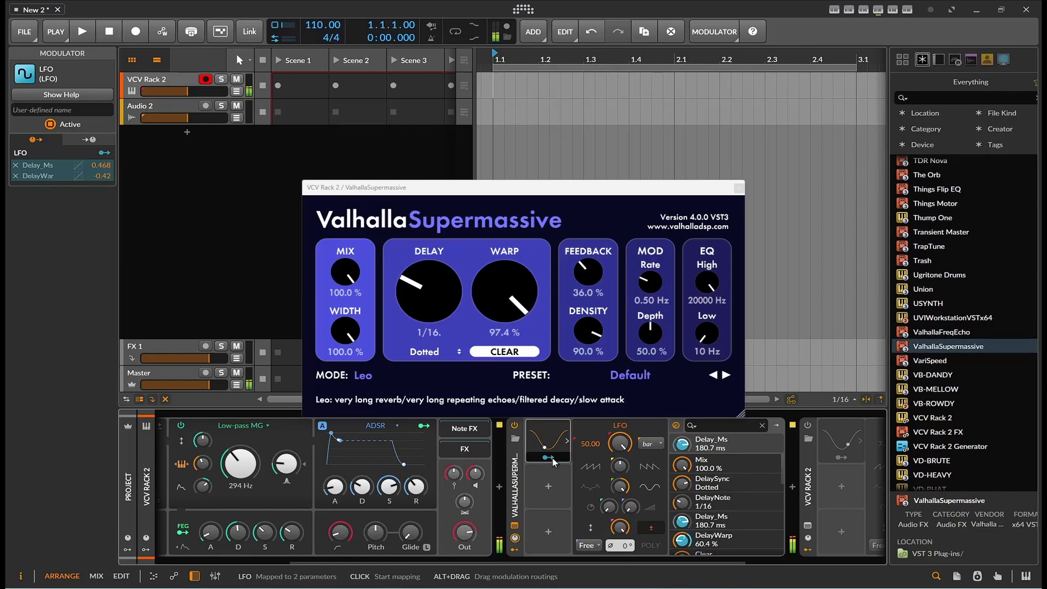
{"action": "left_click_drag", "start_coordinate": [574, 272], "coordinate": [600, 234]}
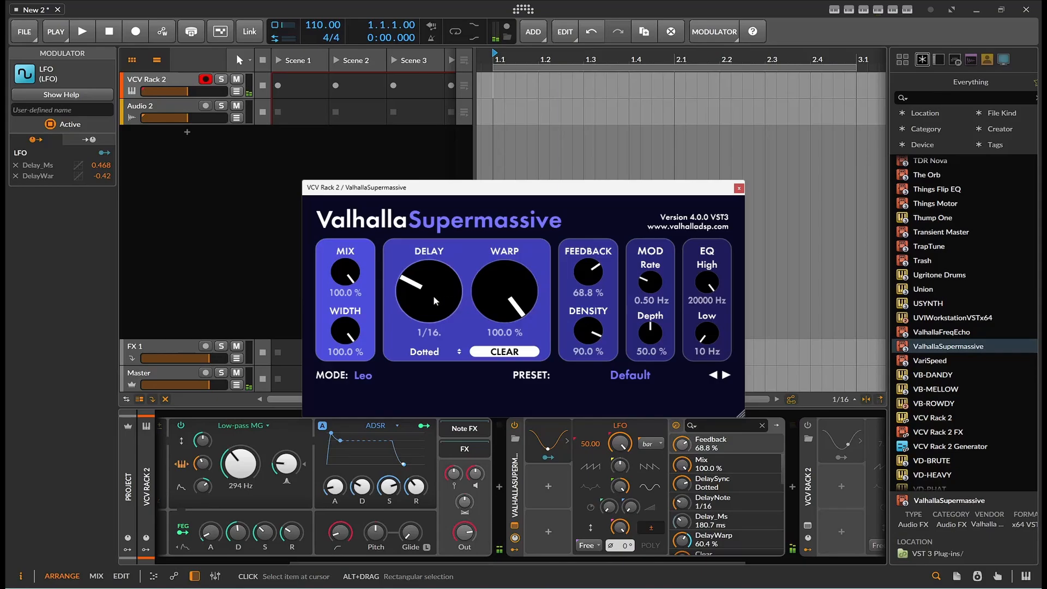
{"action": "mouse_move", "coordinate": [434, 296]}
{"action": "left_mouse_down"}
{"action": "mouse_move", "coordinate": [427, 303]}
{"action": "mouse_move", "coordinate": [427, 290]}
{"action": "left_mouse_up"}
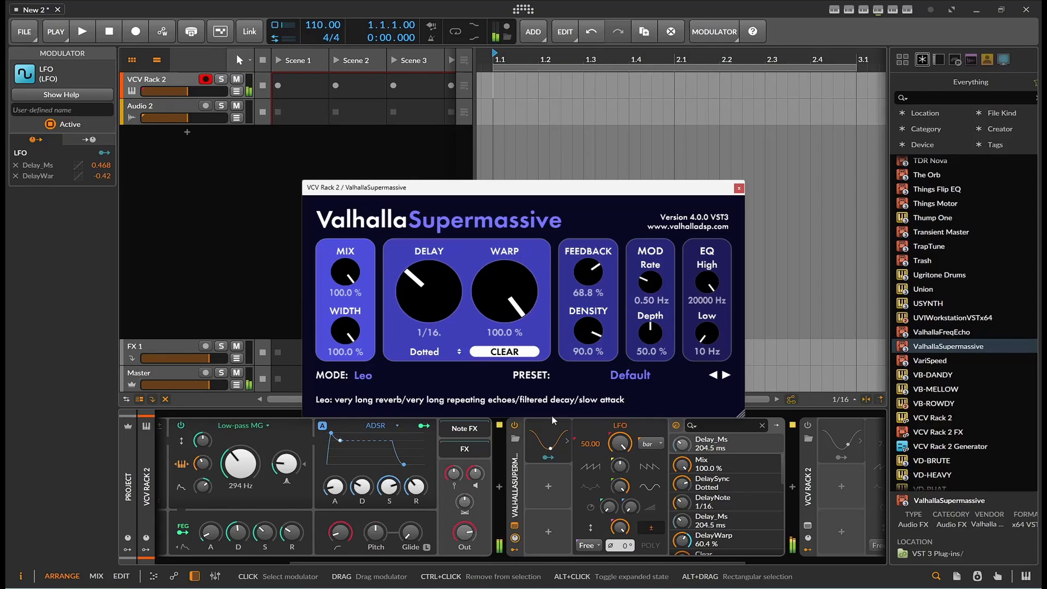
- Change the LFO's DelayWarp modulation to 0.024, and remove both the Delay_Ms and DelayWarp mappings from the LFO
{"action": "left_click", "coordinate": [544, 456]}
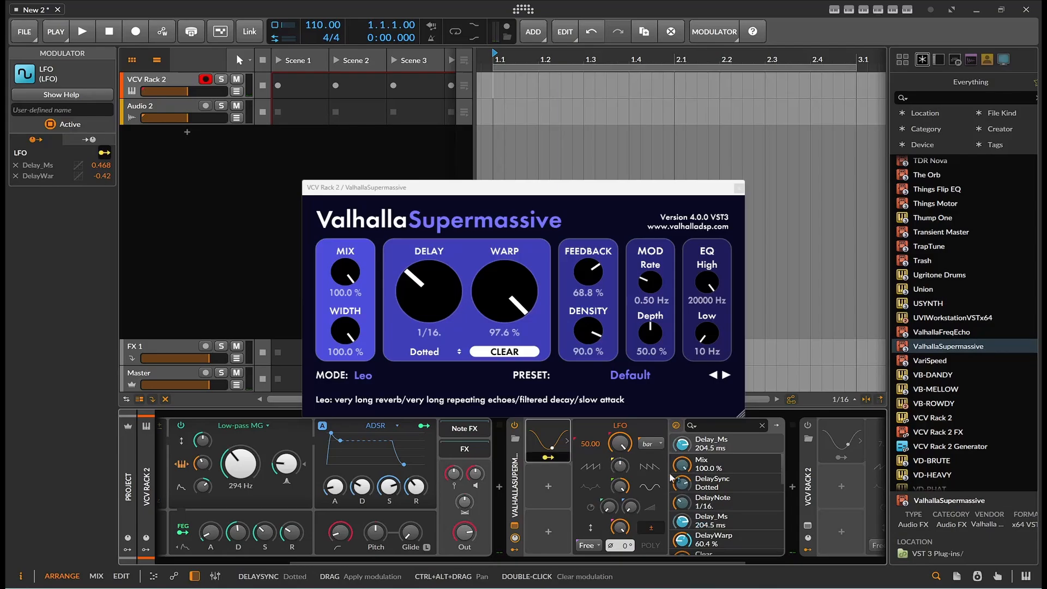
{"action": "mouse_move", "coordinate": [682, 539]}
{"action": "left_click_drag", "start_coordinate": [682, 539], "coordinate": [686, 468]}
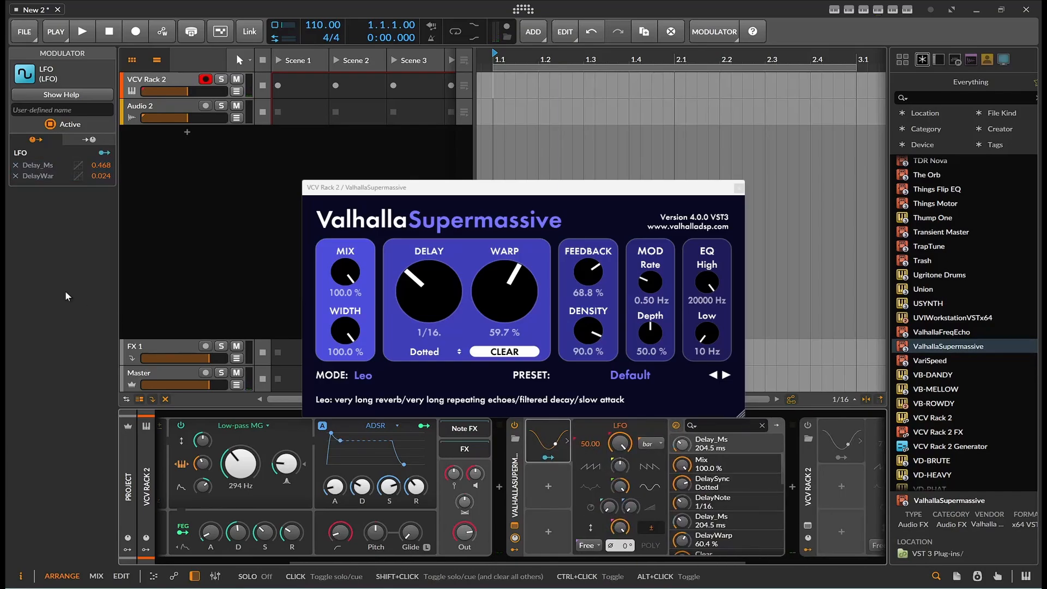
{"action": "left_click", "coordinate": [14, 171]}
{"action": "left_click", "coordinate": [14, 166]}
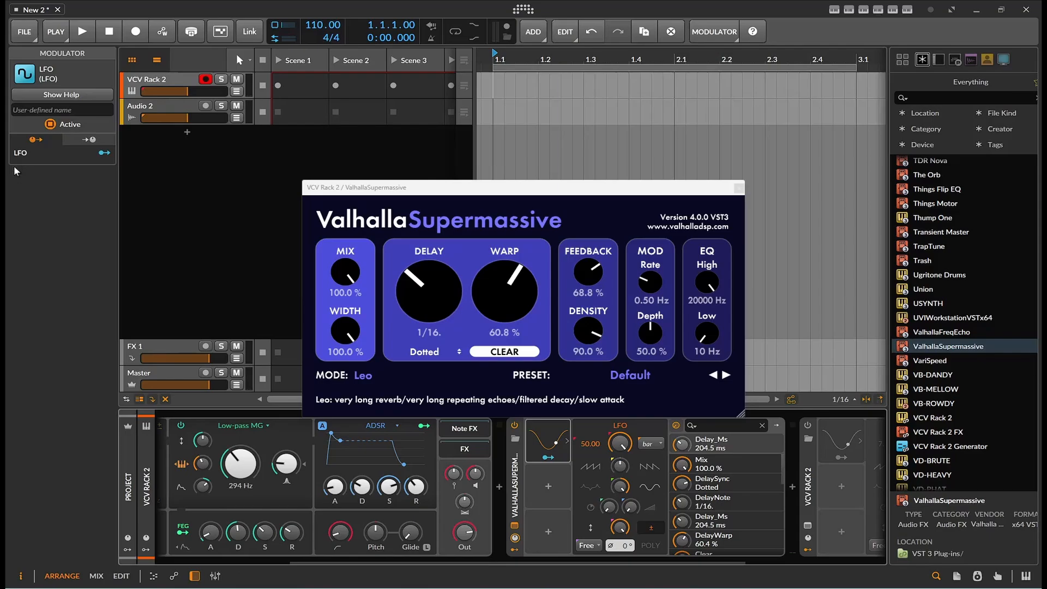
- Map the LFO to Delay_Ms with an amount of 0.396, and set Supermassive's Delay to 1/32 dotted and Warp to 44.8%
{"action": "left_click_drag", "start_coordinate": [552, 459], "coordinate": [681, 424]}
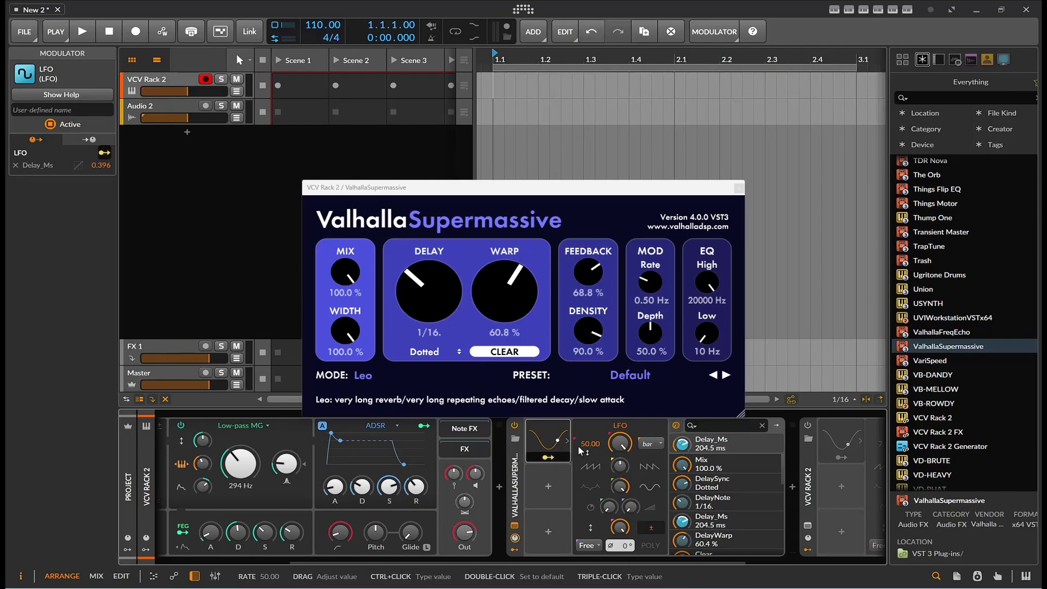
{"action": "left_click_drag", "start_coordinate": [402, 307], "coordinate": [419, 319]}
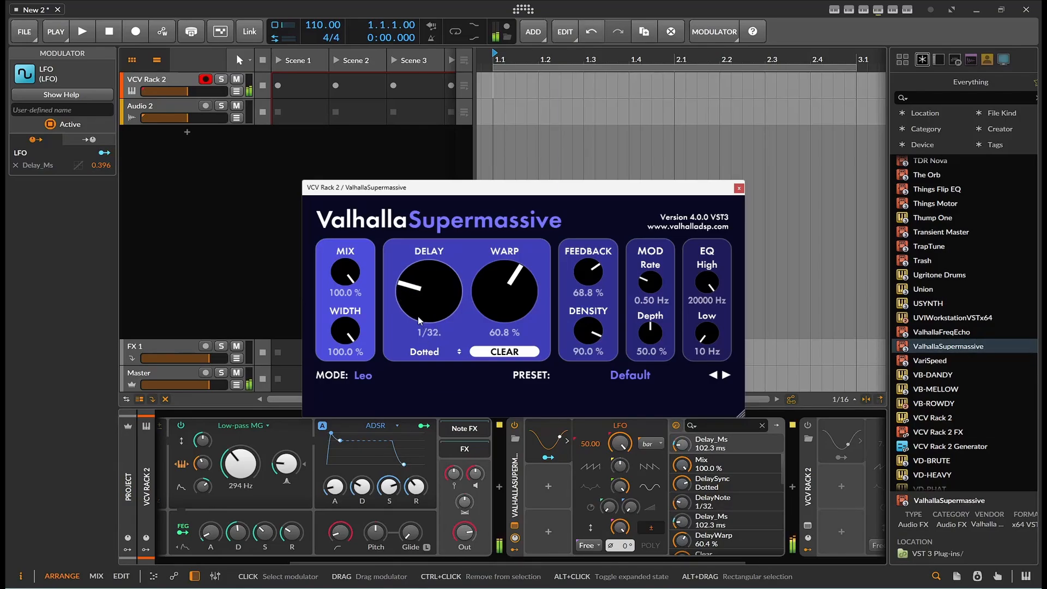
{"action": "mouse_move", "coordinate": [484, 296]}
{"action": "left_click_drag", "start_coordinate": [484, 295], "coordinate": [502, 318]}
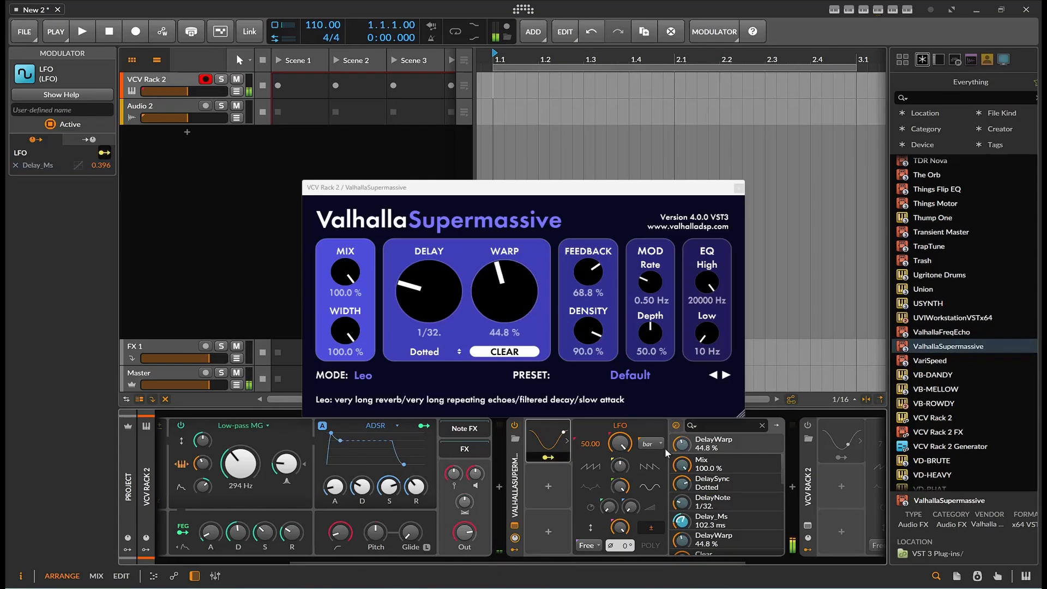
- Map the LFO to DelayWarp with an amount of 1.000 and set the LFO rate to 18.95 bars
{"action": "left_click_drag", "start_coordinate": [682, 444], "coordinate": [683, 403]}
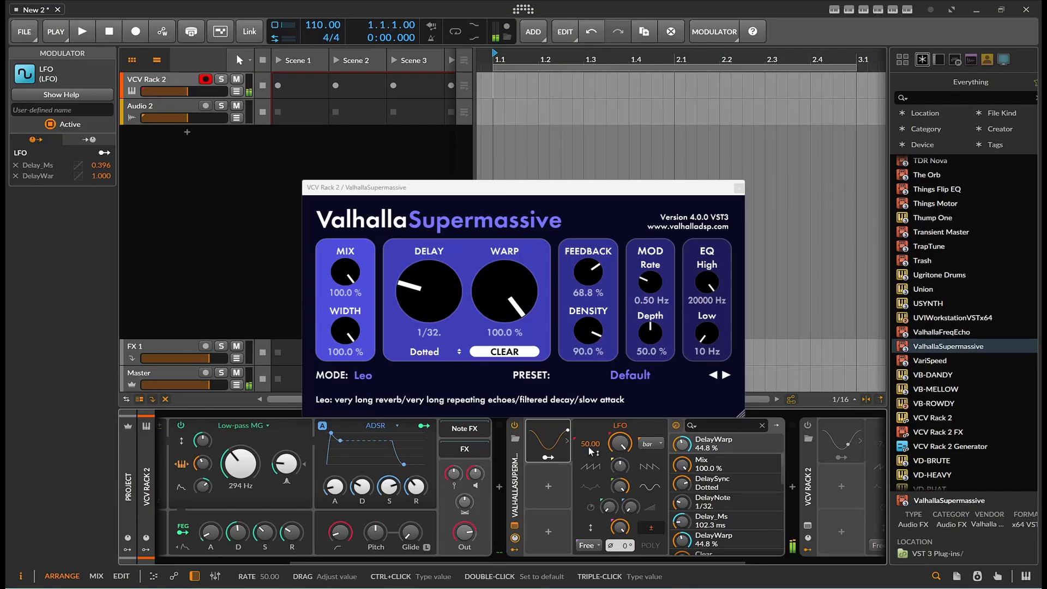
{"action": "left_click_drag", "start_coordinate": [588, 446], "coordinate": [587, 445]}
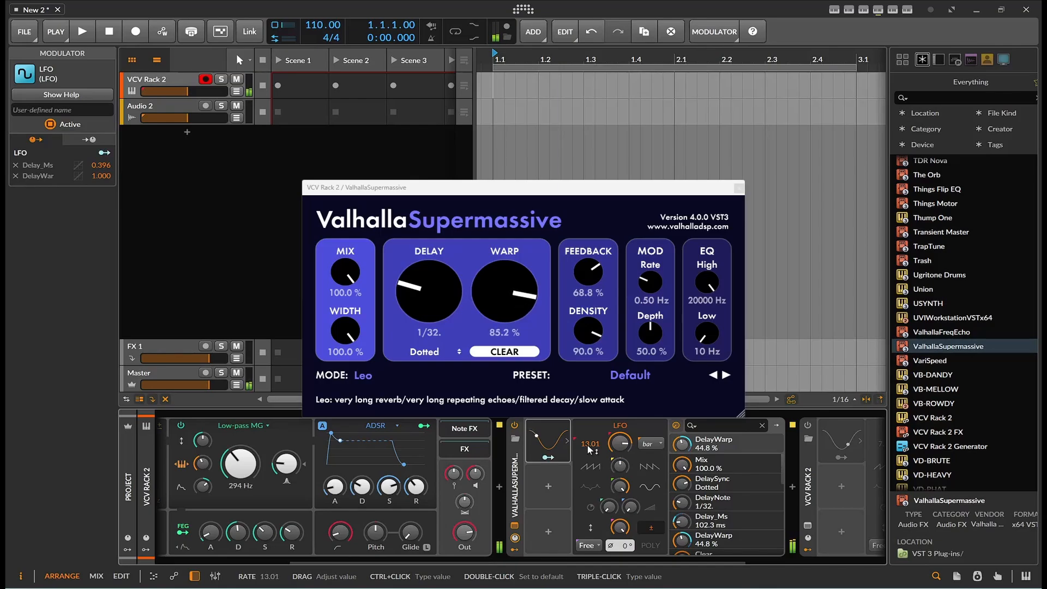
{"action": "left_click_drag", "start_coordinate": [586, 444], "coordinate": [586, 430]}
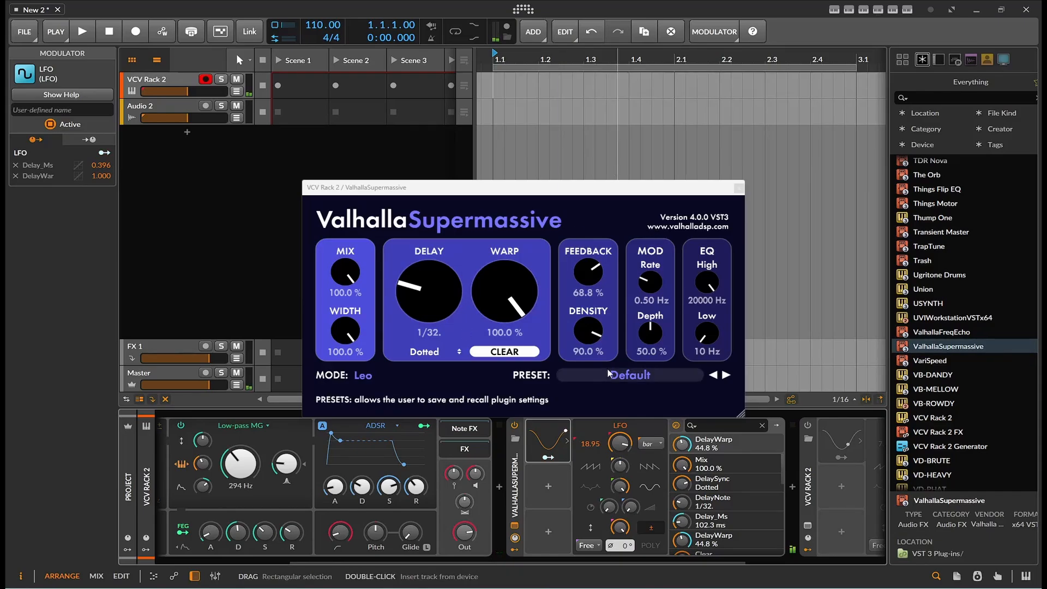
- Deactivate the ValhallaSupermassive and VCV Rack 2 effect devices and hide Supermassive's parameter list
{"action": "left_click", "coordinate": [513, 427]}
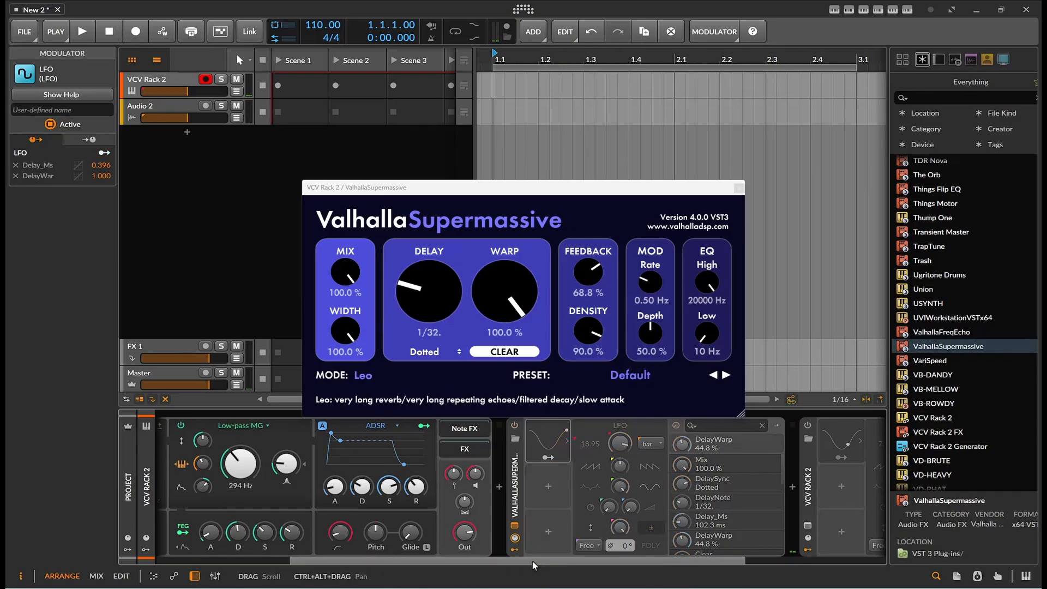
{"action": "left_click", "coordinate": [513, 498]}
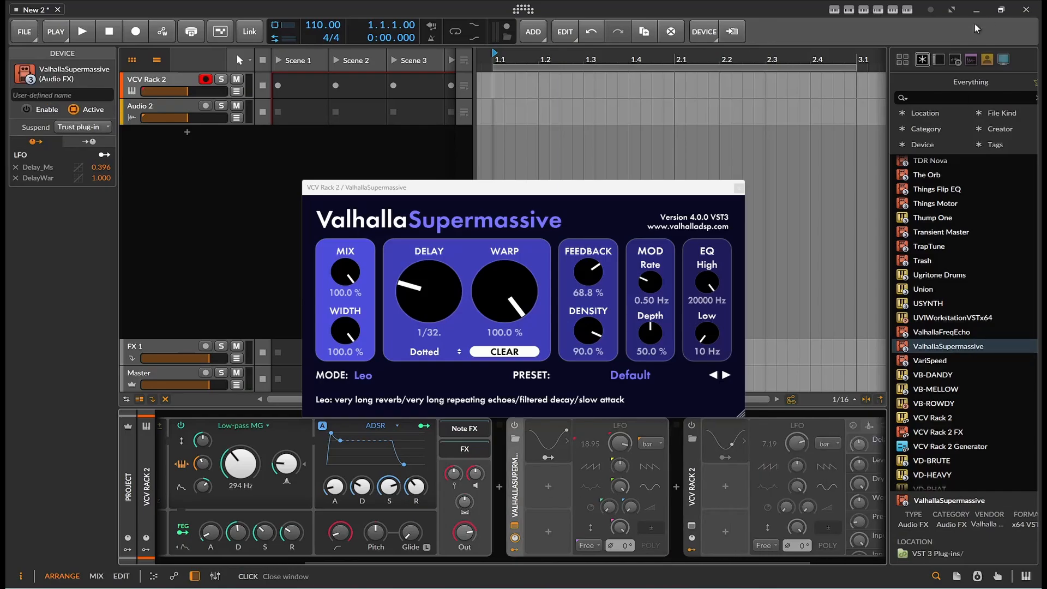
- Insert the Delay BRIGADE plug-in directly before ValhallaSupermassive in the device chain and close its plug-in window
{"action": "scroll", "coordinate": [964, 248], "scroll_direction": "up", "scroll_amount": 5}
{"action": "scroll", "coordinate": [964, 247], "scroll_direction": "up", "scroll_amount": 15}
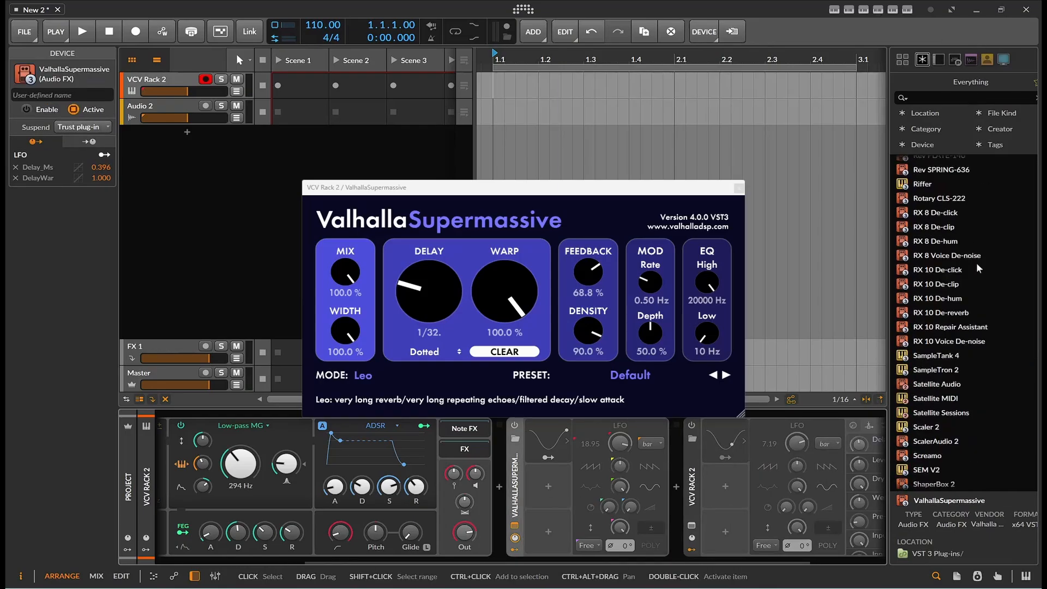
{"action": "scroll", "coordinate": [1004, 277], "scroll_direction": "up", "scroll_amount": 15}
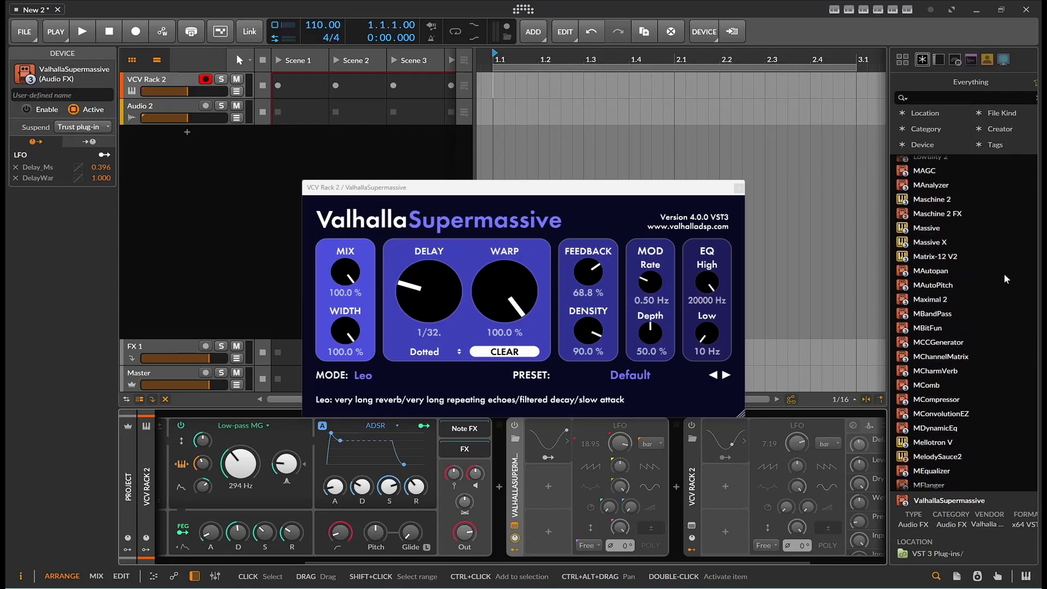
{"action": "scroll", "coordinate": [1006, 278], "scroll_direction": "up", "scroll_amount": 4}
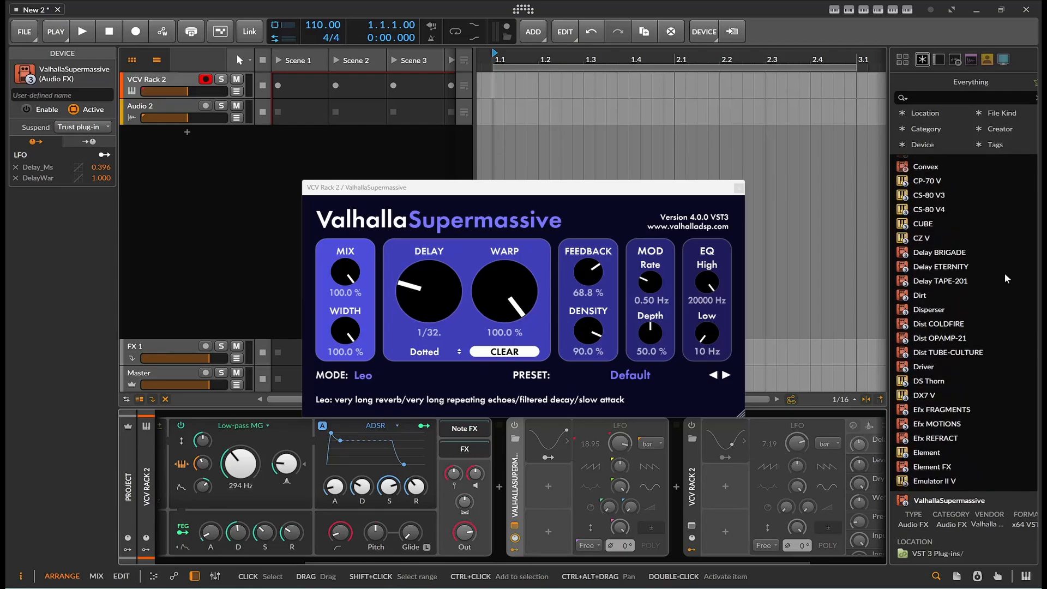
{"action": "left_click_drag", "start_coordinate": [949, 251], "coordinate": [508, 481]}
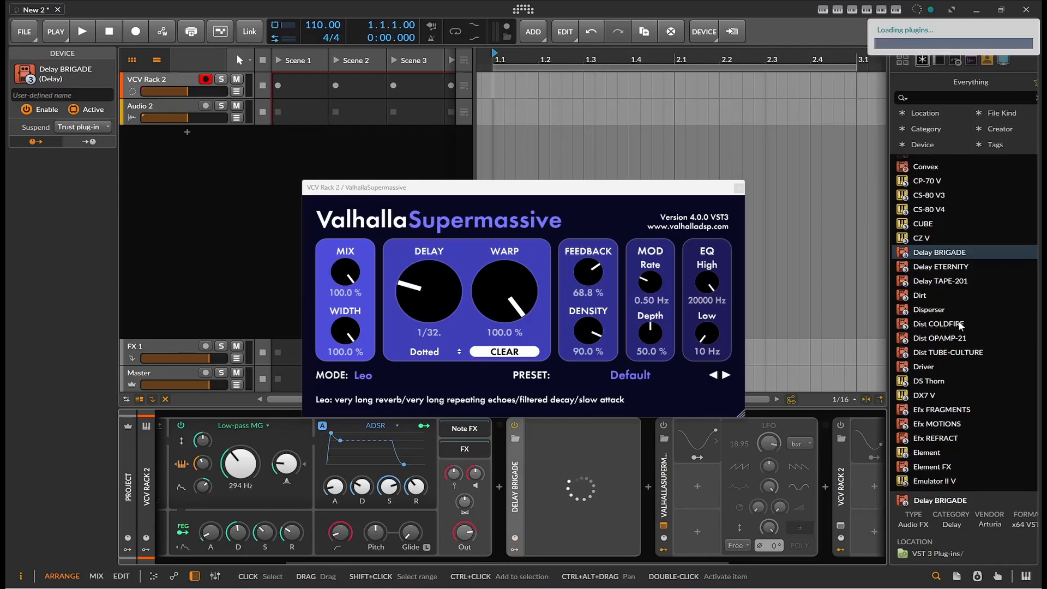
{"action": "scroll", "coordinate": [957, 319], "scroll_direction": "down", "scroll_amount": 10}
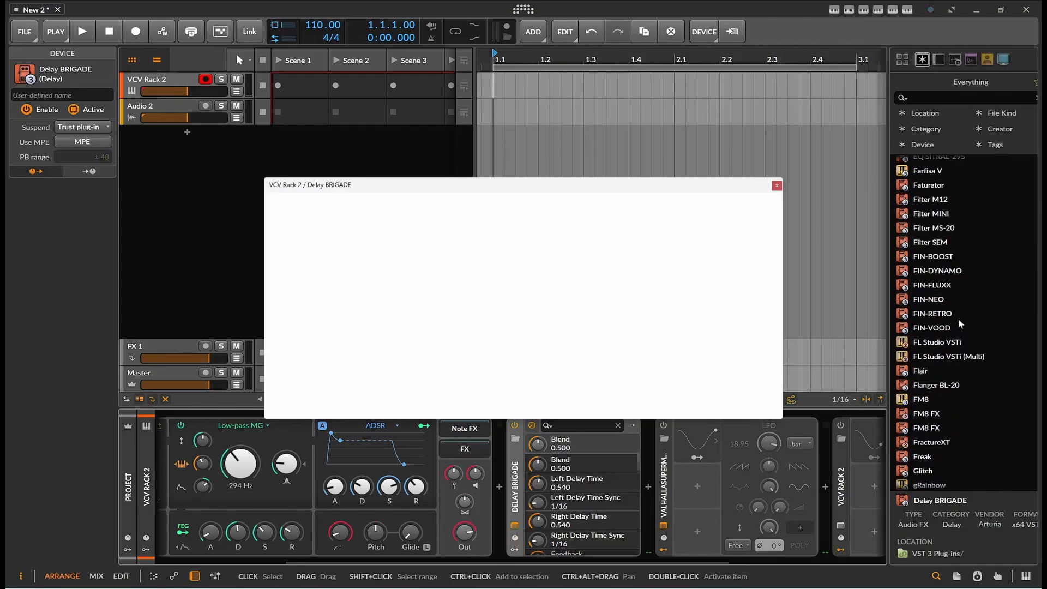
{"action": "left_click", "coordinate": [775, 186]}
- Insert the Rev PLATE-140 reverb directly before Delay BRIGADE in the device chain and close its plug-in window
{"action": "scroll", "coordinate": [960, 358], "scroll_direction": "down", "scroll_amount": 8}
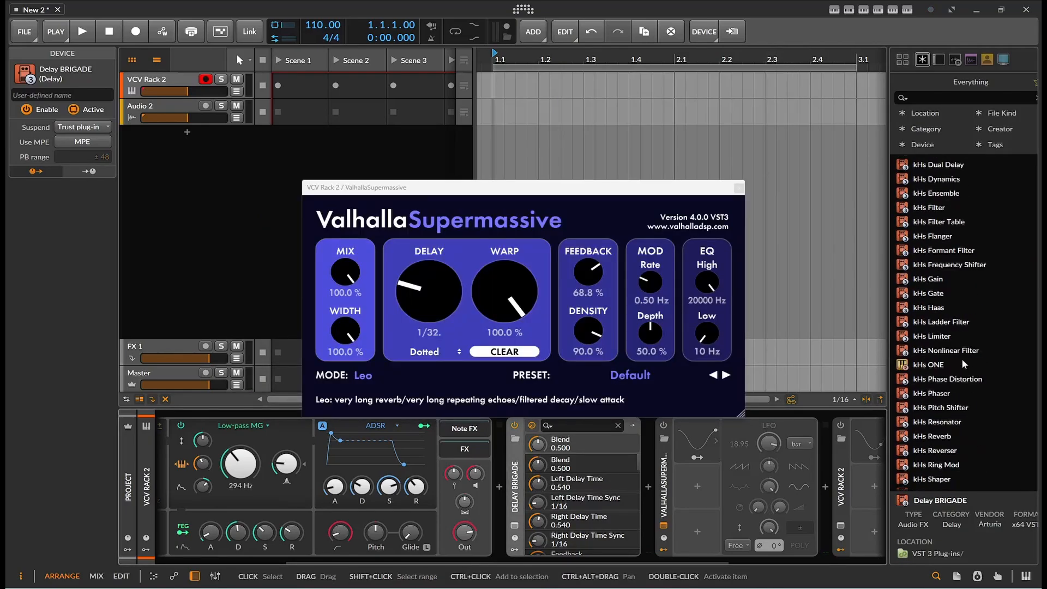
{"action": "scroll", "coordinate": [962, 361], "scroll_direction": "down", "scroll_amount": 15}
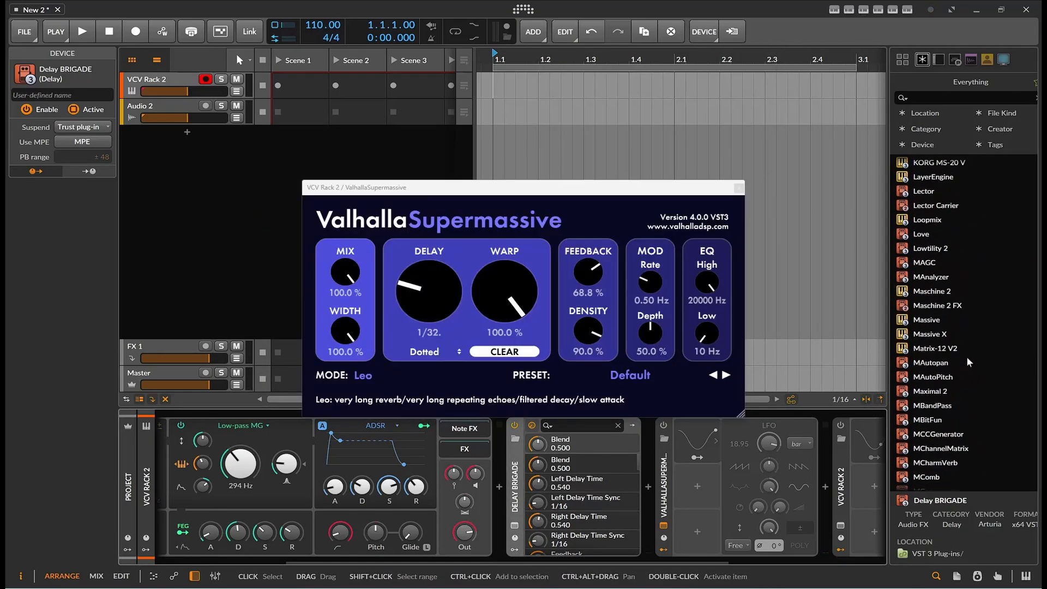
{"action": "scroll", "coordinate": [967, 361], "scroll_direction": "down", "scroll_amount": 15}
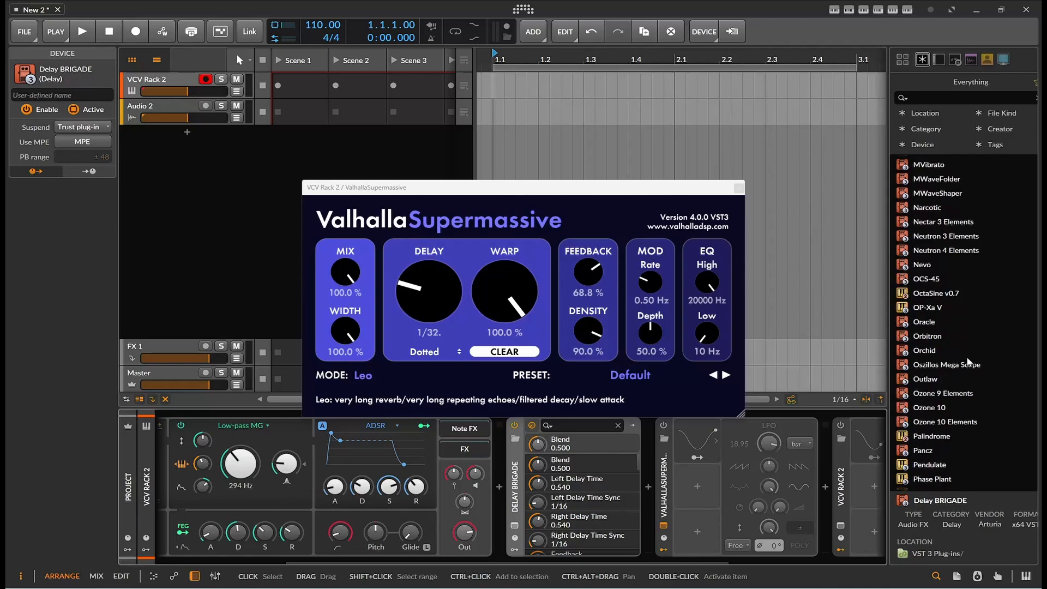
{"action": "scroll", "coordinate": [967, 361], "scroll_direction": "down", "scroll_amount": 5}
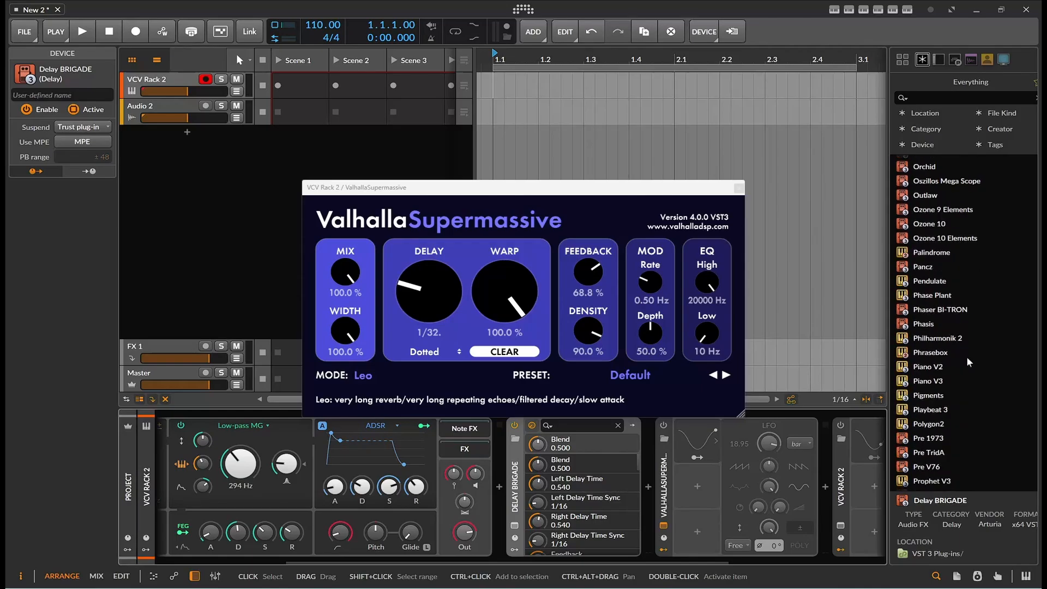
{"action": "scroll", "coordinate": [968, 361], "scroll_direction": "down", "scroll_amount": 4}
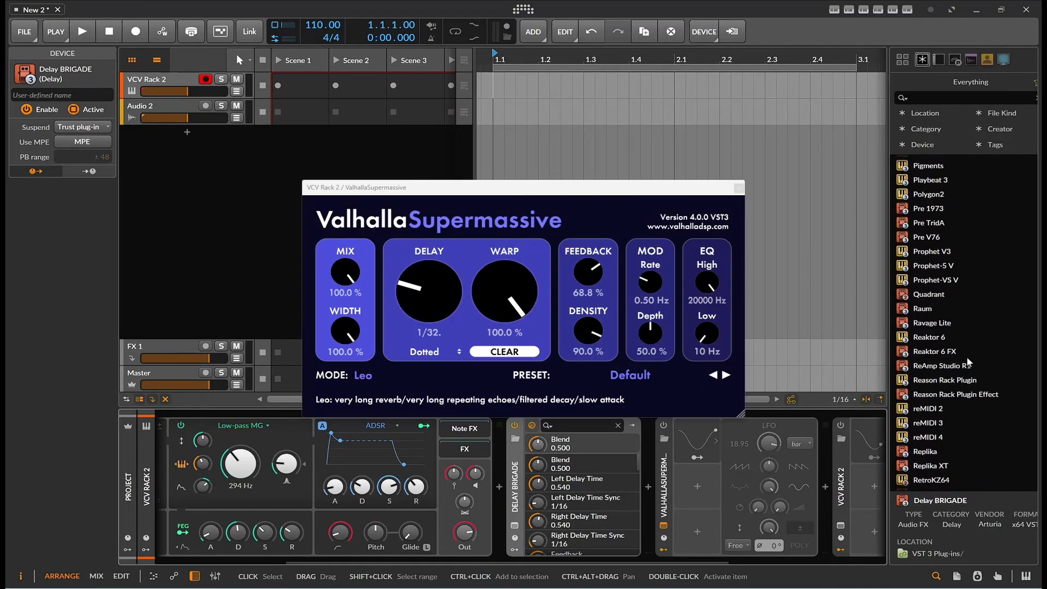
{"action": "scroll", "coordinate": [968, 360], "scroll_direction": "down", "scroll_amount": 3}
{"action": "scroll", "coordinate": [967, 355], "scroll_direction": "down", "scroll_amount": 3}
{"action": "scroll", "coordinate": [990, 371], "scroll_direction": "down", "scroll_amount": 6}
{"action": "left_click_drag", "start_coordinate": [945, 430], "coordinate": [605, 469]}
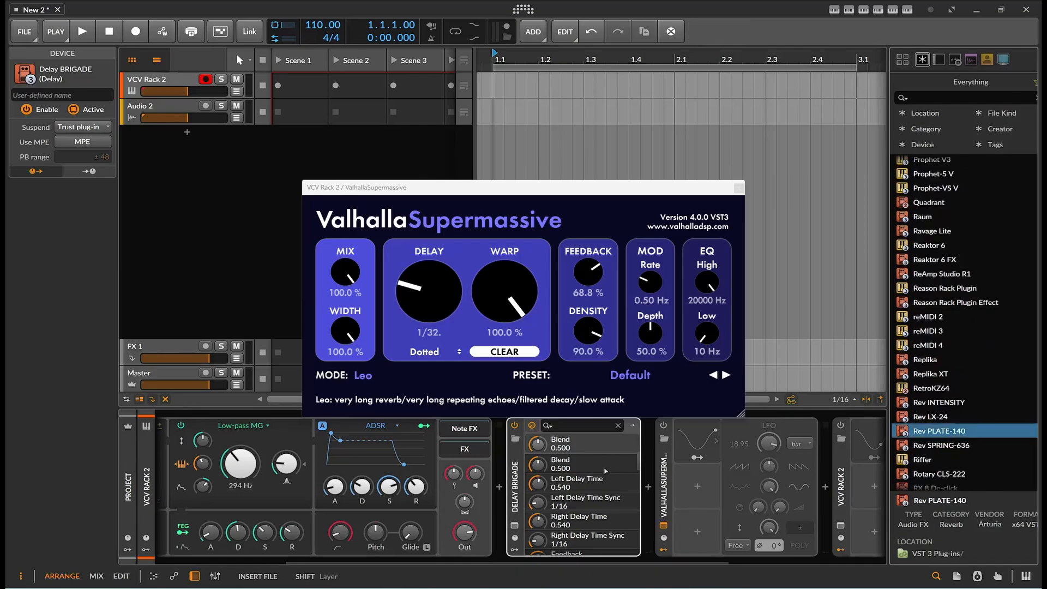
{"action": "left_click_drag", "start_coordinate": [536, 480], "coordinate": [500, 486]}
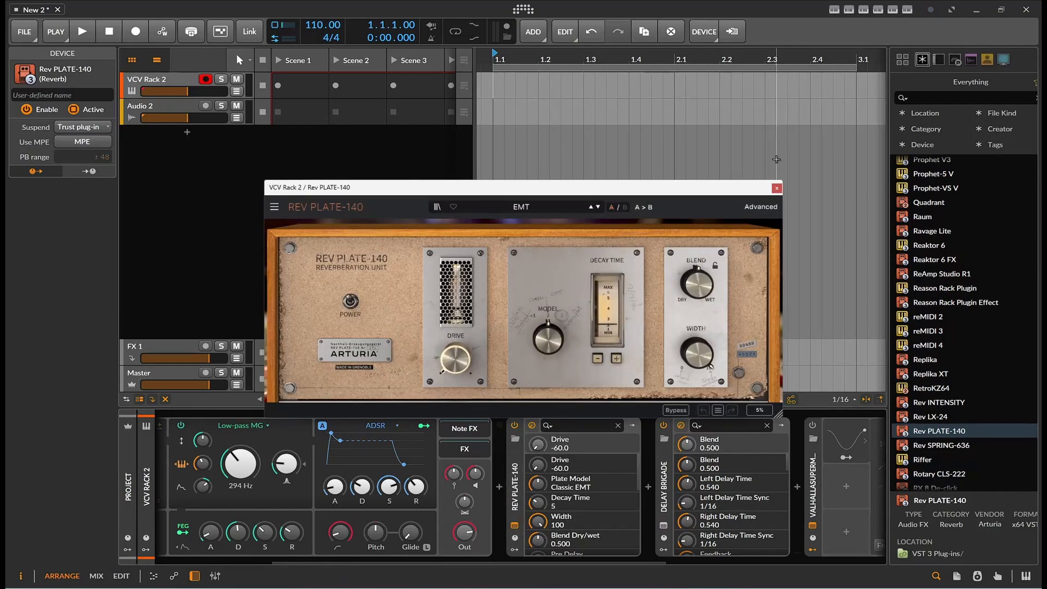
{"action": "left_click", "coordinate": [776, 188]}
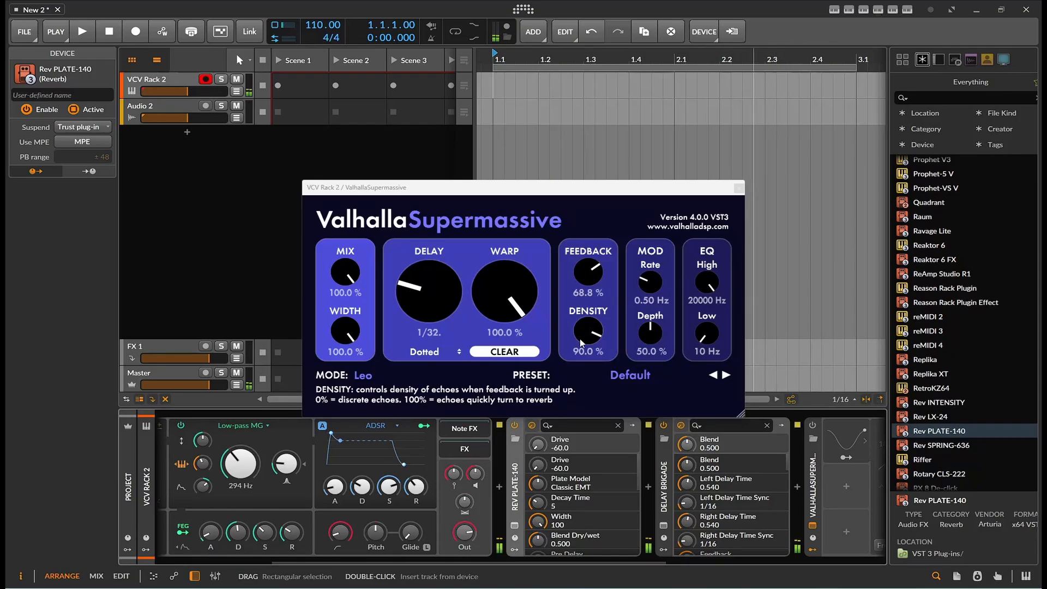
- Set Rev PLATE-140's Plate Model to Modern and Decay Time to 12, and look through the reverb and delay parameters
{"action": "left_click_drag", "start_coordinate": [537, 483], "coordinate": [538, 492]}
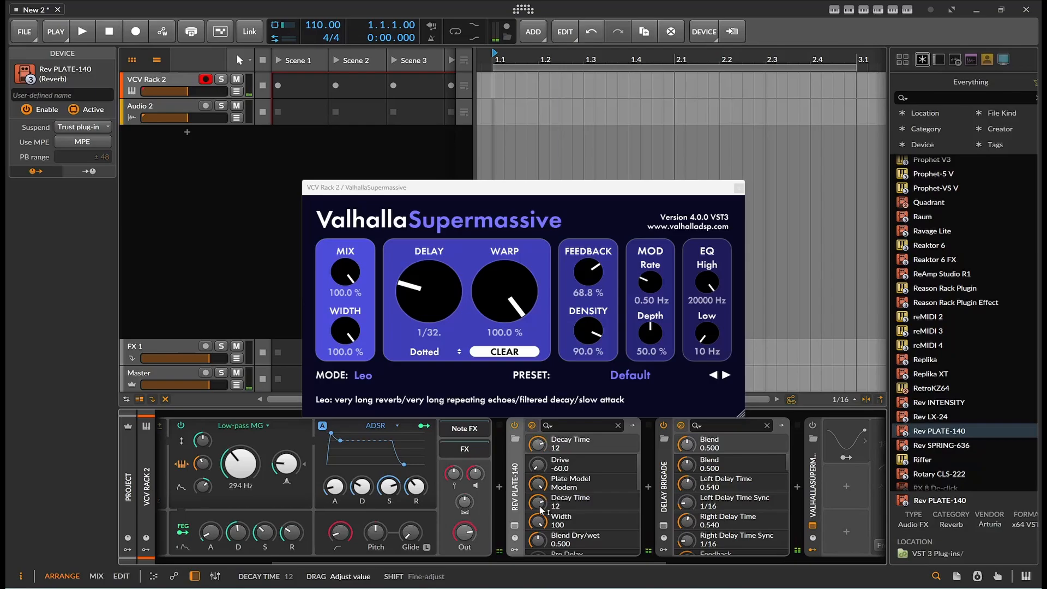
{"action": "scroll", "coordinate": [543, 515], "scroll_direction": "down", "scroll_amount": 3}
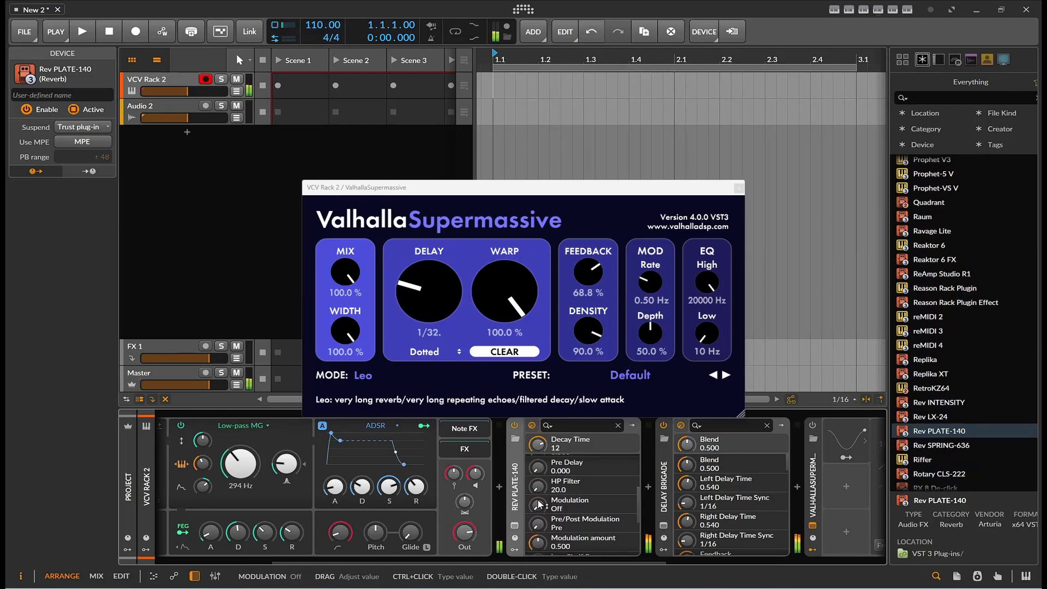
{"action": "scroll", "coordinate": [537, 500], "scroll_direction": "down", "scroll_amount": 5}
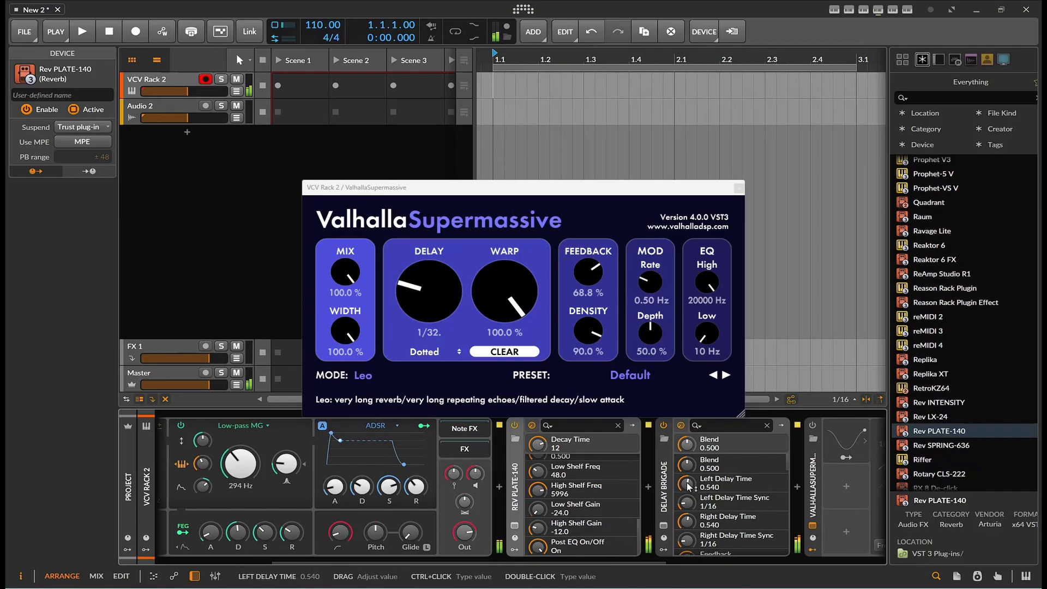
{"action": "scroll", "coordinate": [687, 479], "scroll_direction": "down", "scroll_amount": 4}
{"action": "scroll", "coordinate": [689, 474], "scroll_direction": "down", "scroll_amount": 5}
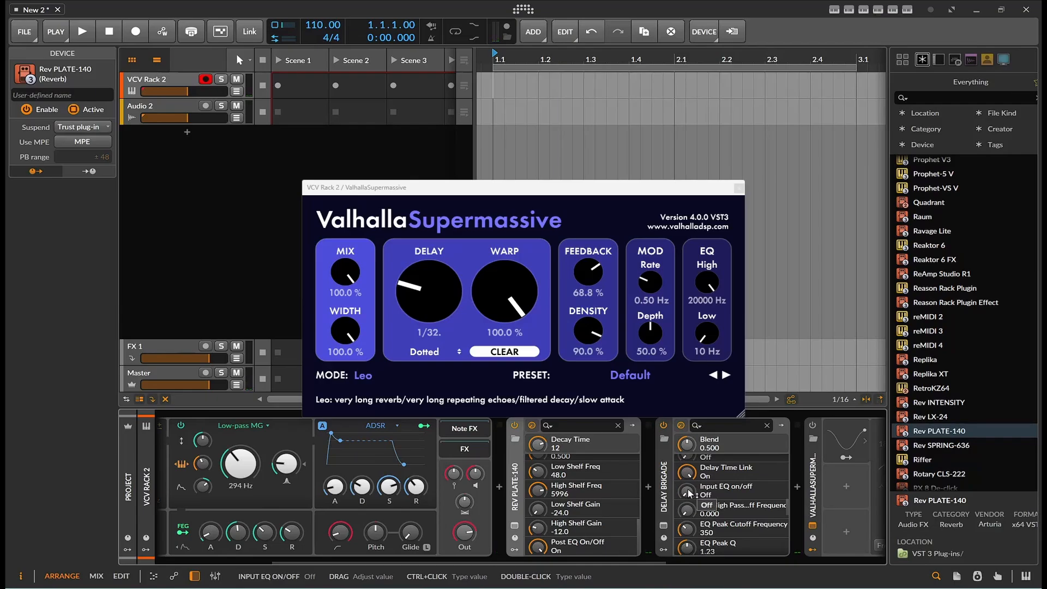
{"action": "scroll", "coordinate": [689, 490], "scroll_direction": "up", "scroll_amount": 8}
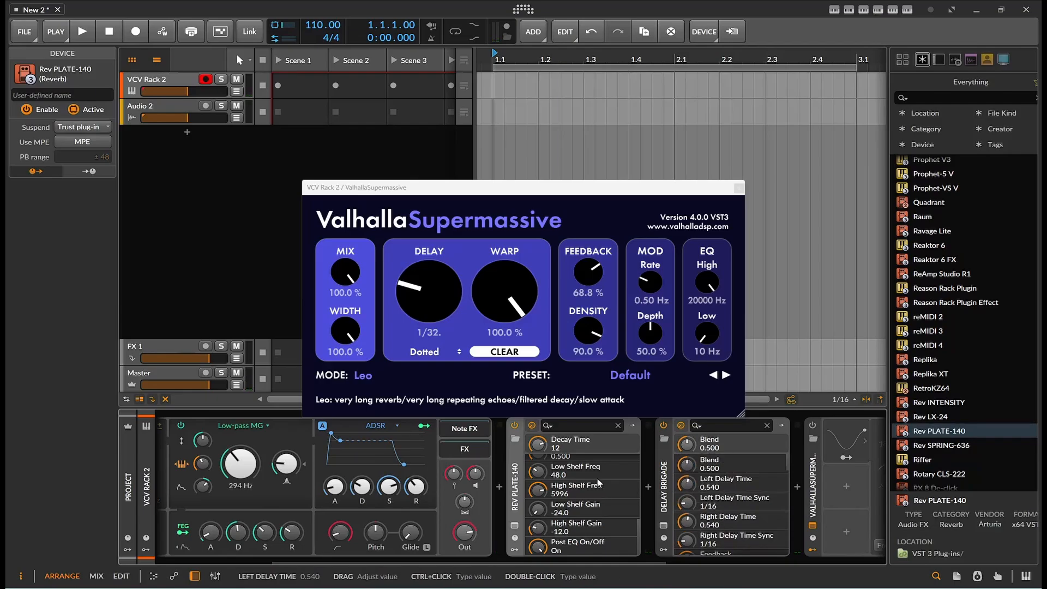
- Open the Rev PLATE-140 plug-in window and load the EMT Large preset
{"action": "left_click", "coordinate": [513, 526]}
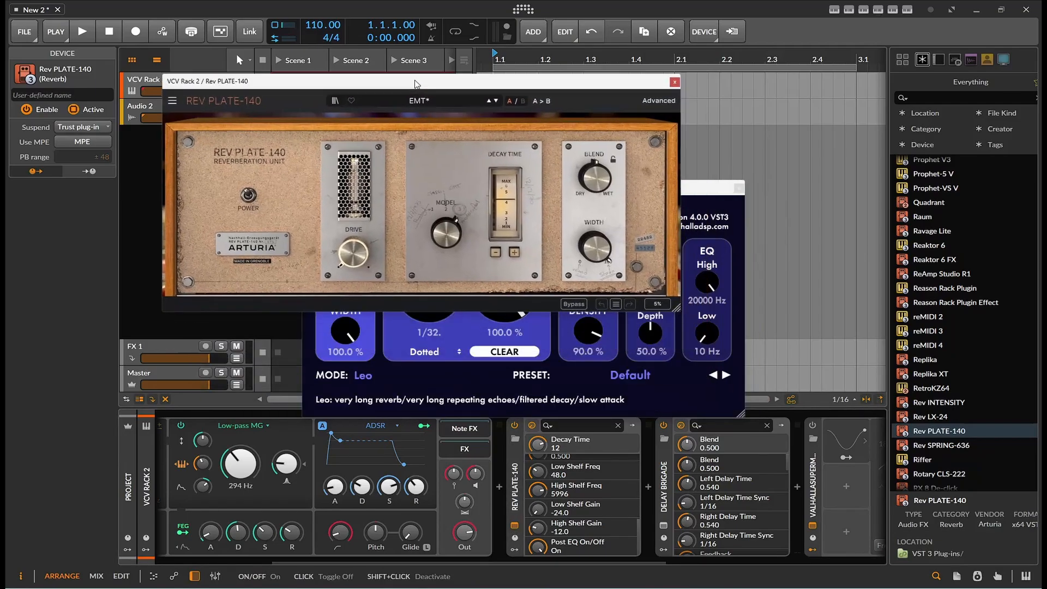
{"action": "left_click", "coordinate": [492, 95]}
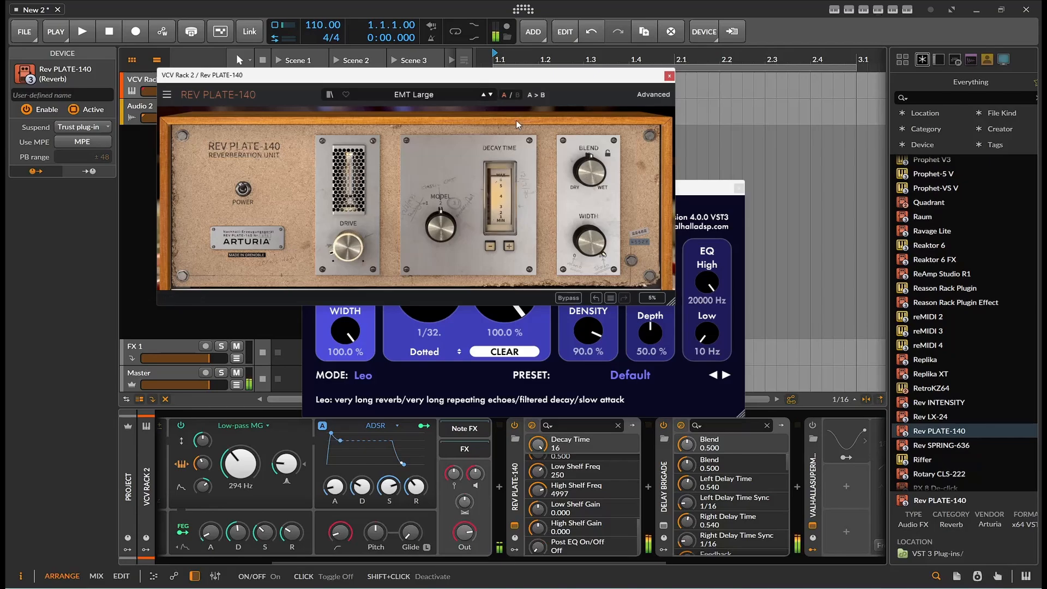
- Set Rev PLATE-140's dry/wet Blend to 1.00, Plate Model to Modern and Decay Time to 16
{"action": "left_click_drag", "start_coordinate": [589, 172], "coordinate": [590, 142]}
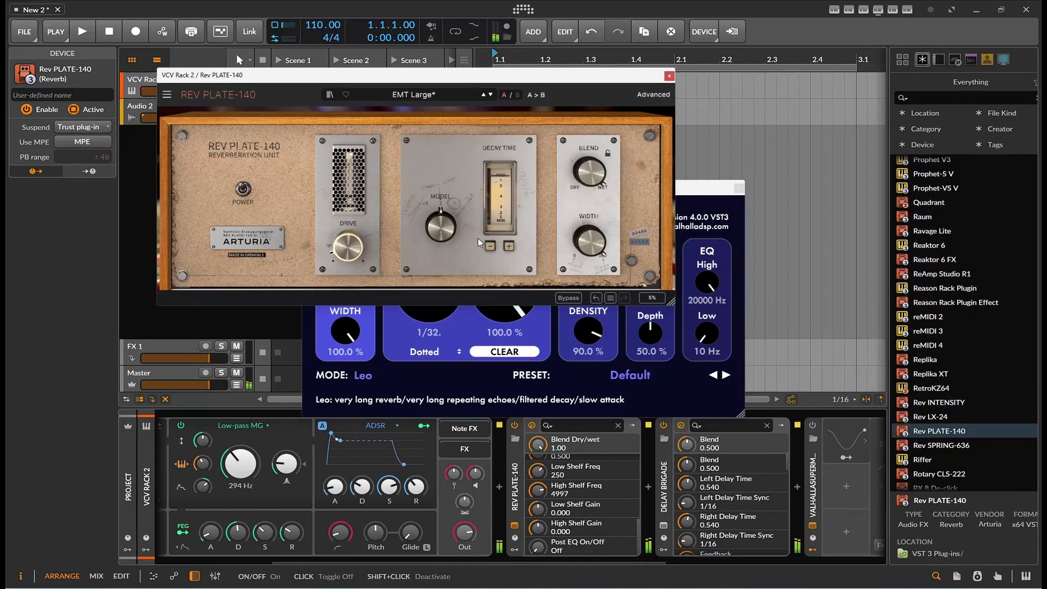
{"action": "left_click_drag", "start_coordinate": [450, 226], "coordinate": [449, 207]}
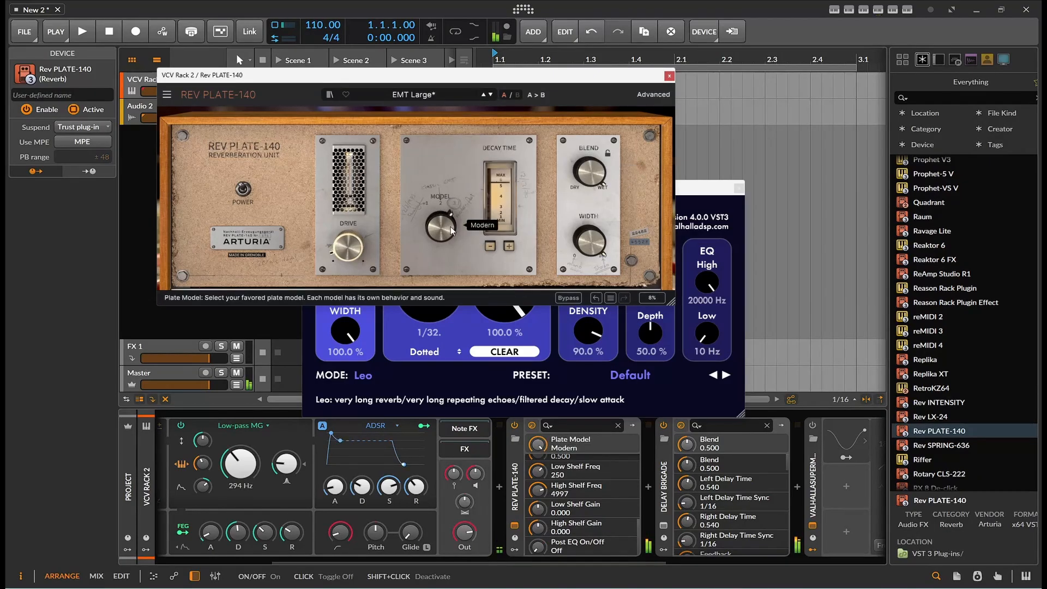
{"action": "left_click", "coordinate": [508, 246]}
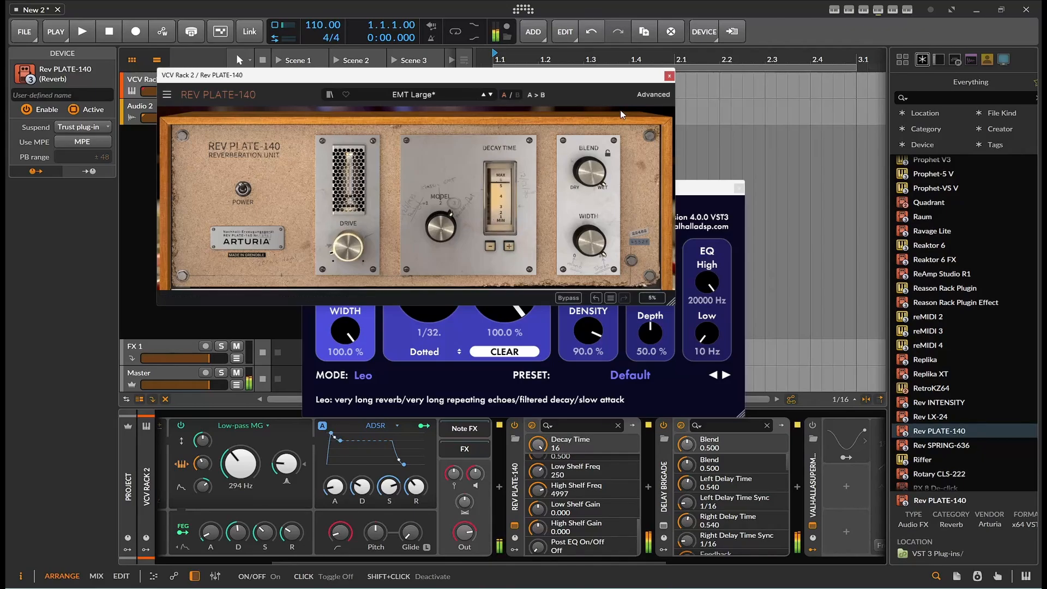
- Close the Rev PLATE-140 and ValhallaSupermassive windows, and load the Dub Wize preset in Delay BRIGADE's plug-in window
{"action": "left_click", "coordinate": [669, 78]}
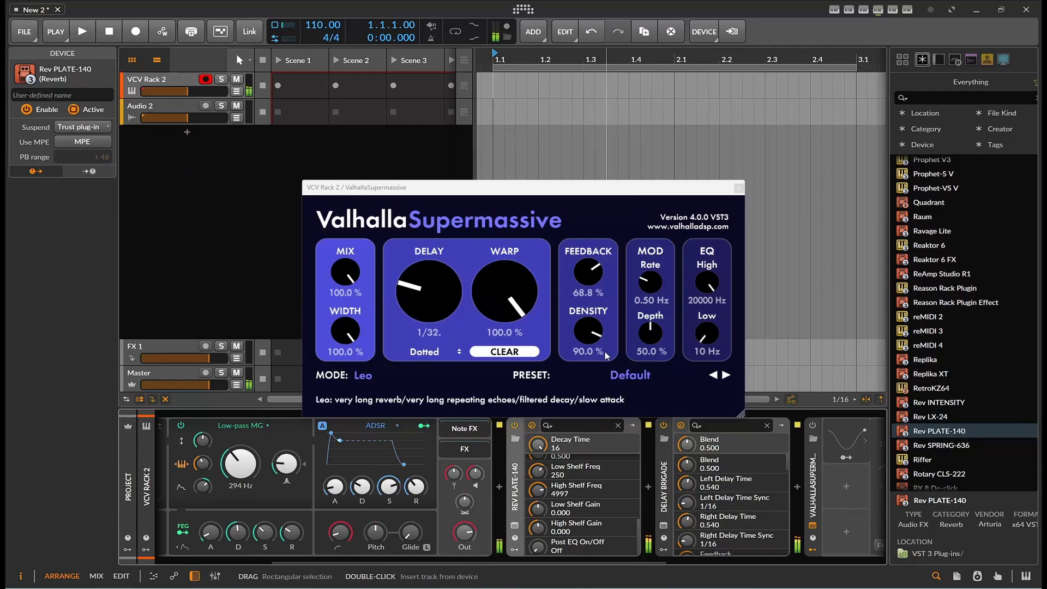
{"action": "left_click", "coordinate": [738, 189]}
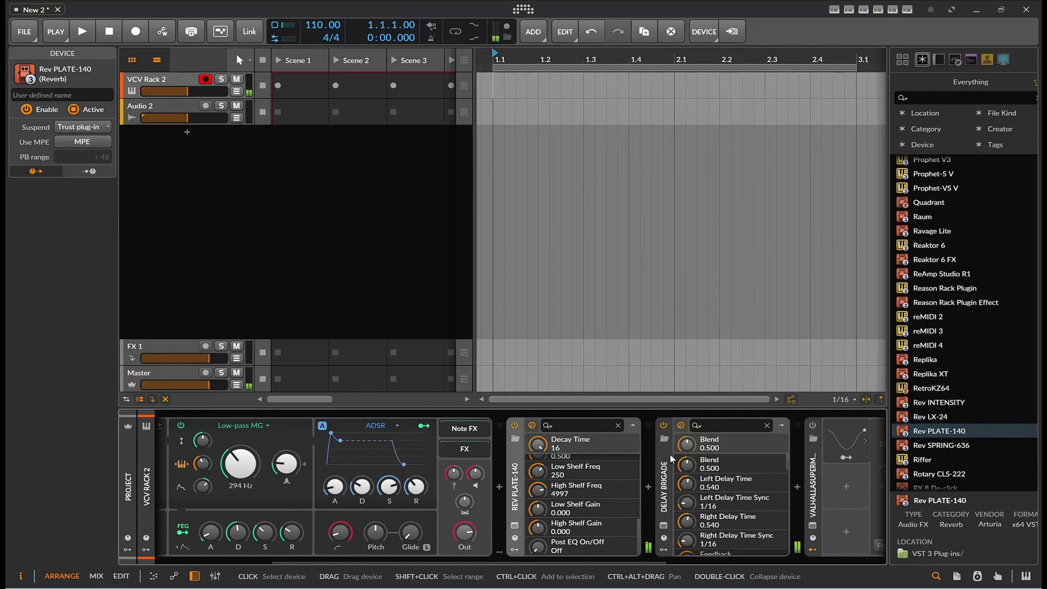
{"action": "left_click", "coordinate": [663, 524]}
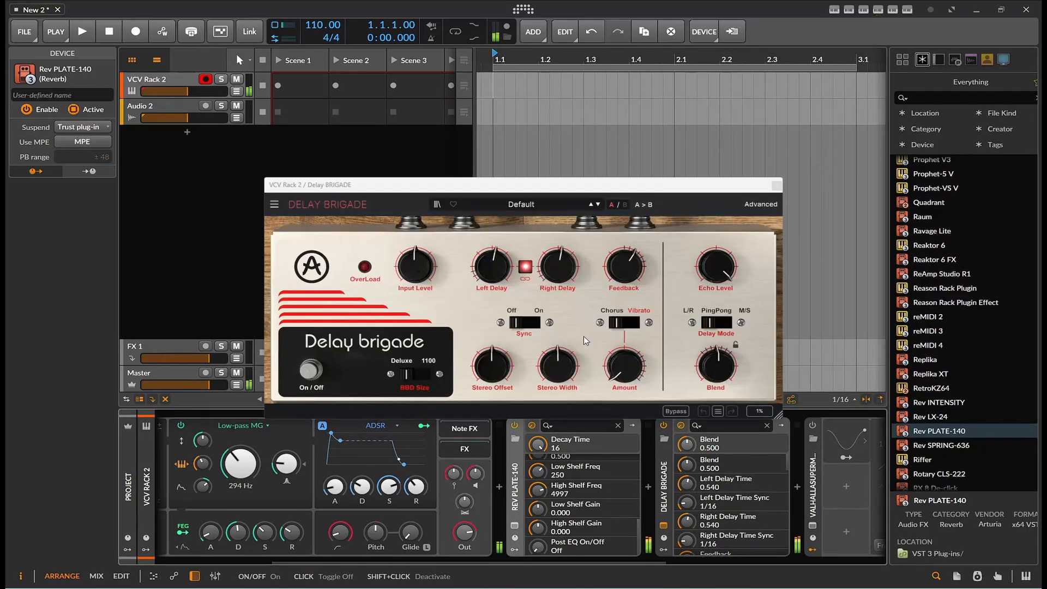
{"action": "left_click", "coordinate": [599, 205]}
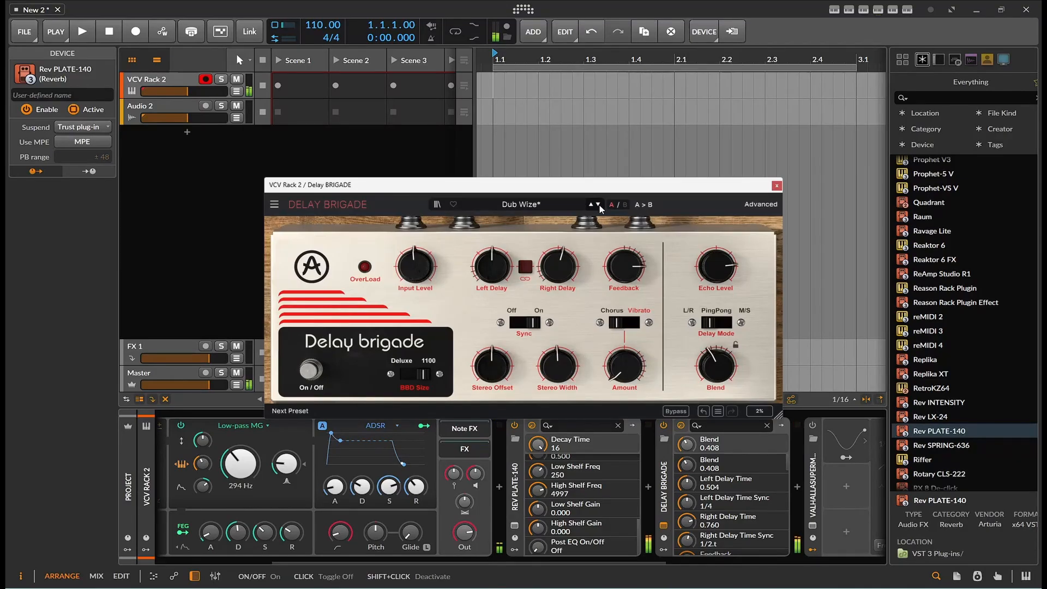
- Set Delay BRIGADE's Feedback to 1.00, Chorus Vibrato Amount to 0.508 and Blend to 0.420, and adjust its Echo Level
{"action": "mouse_move", "coordinate": [624, 266]}
{"action": "left_mouse_down"}
{"action": "mouse_move", "coordinate": [624, 253]}
{"action": "mouse_move", "coordinate": [618, 275]}
{"action": "left_mouse_up"}
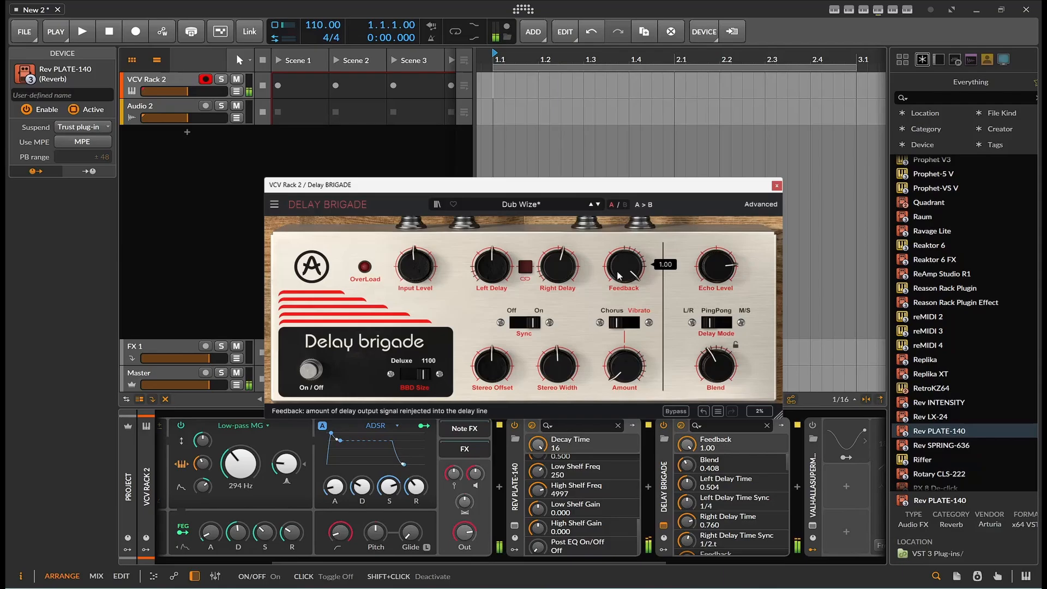
{"action": "mouse_move", "coordinate": [634, 363]}
{"action": "left_mouse_down"}
{"action": "mouse_move", "coordinate": [634, 346]}
{"action": "mouse_move", "coordinate": [634, 362]}
{"action": "left_mouse_up"}
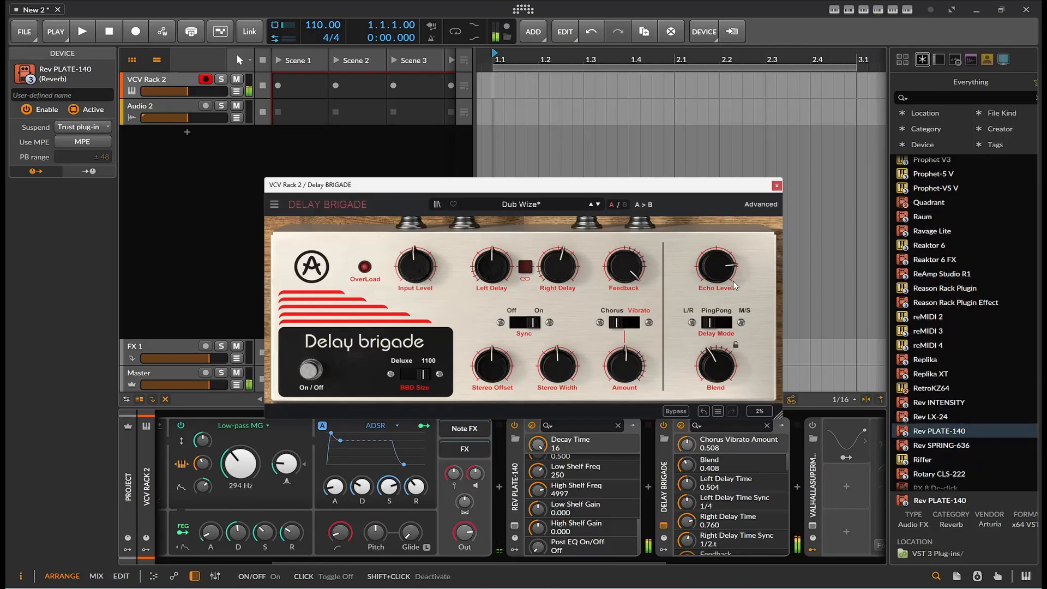
{"action": "left_click_drag", "start_coordinate": [729, 264], "coordinate": [729, 262]}
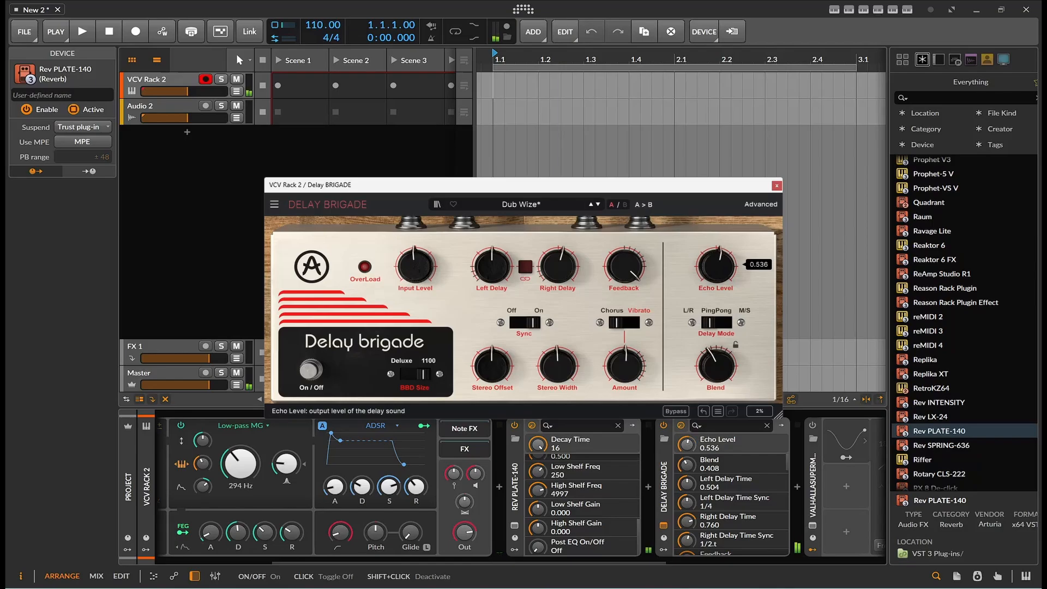
{"action": "mouse_move", "coordinate": [716, 366]}
{"action": "left_mouse_down"}
{"action": "mouse_move", "coordinate": [716, 376]}
{"action": "mouse_move", "coordinate": [716, 353]}
{"action": "left_mouse_up"}
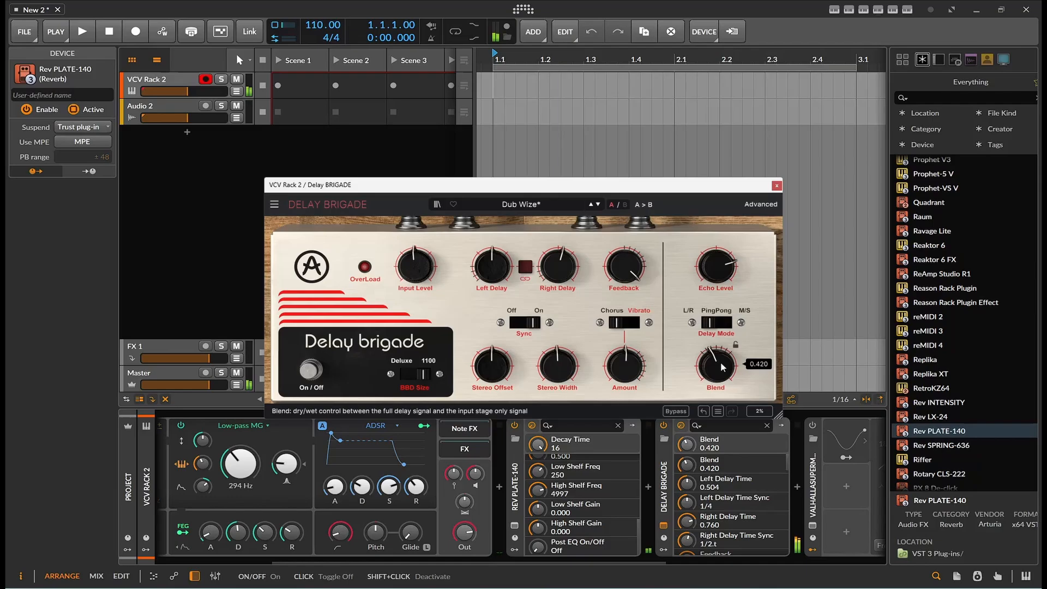
- Vary Delay BRIGADE's Feedback, and set its Echo Level to 0.532 and Blend to 1.00
{"action": "left_click_drag", "start_coordinate": [624, 266], "coordinate": [625, 276]}
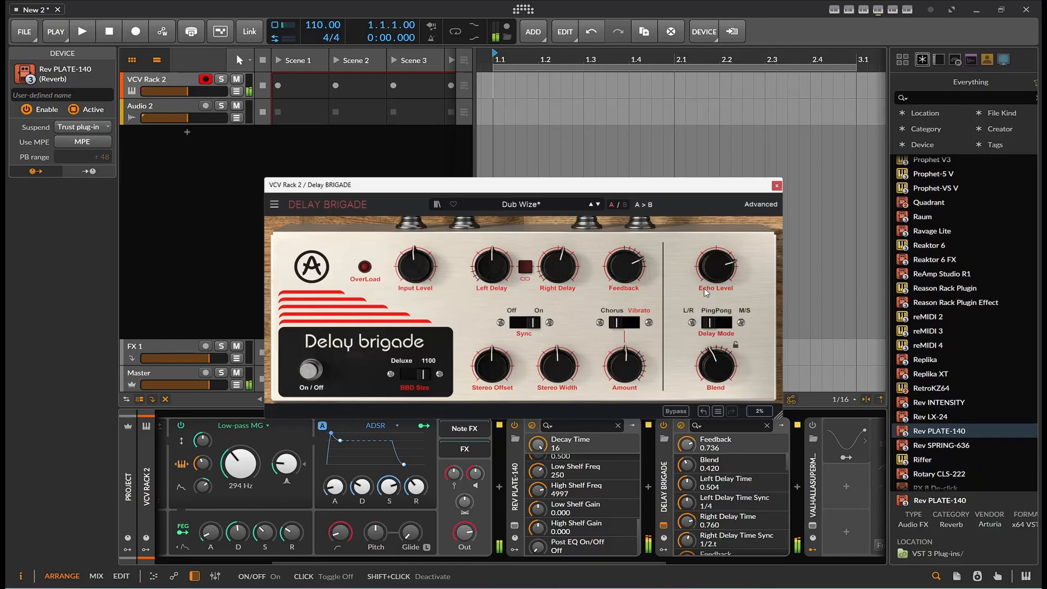
{"action": "left_click_drag", "start_coordinate": [625, 266], "coordinate": [625, 297]}
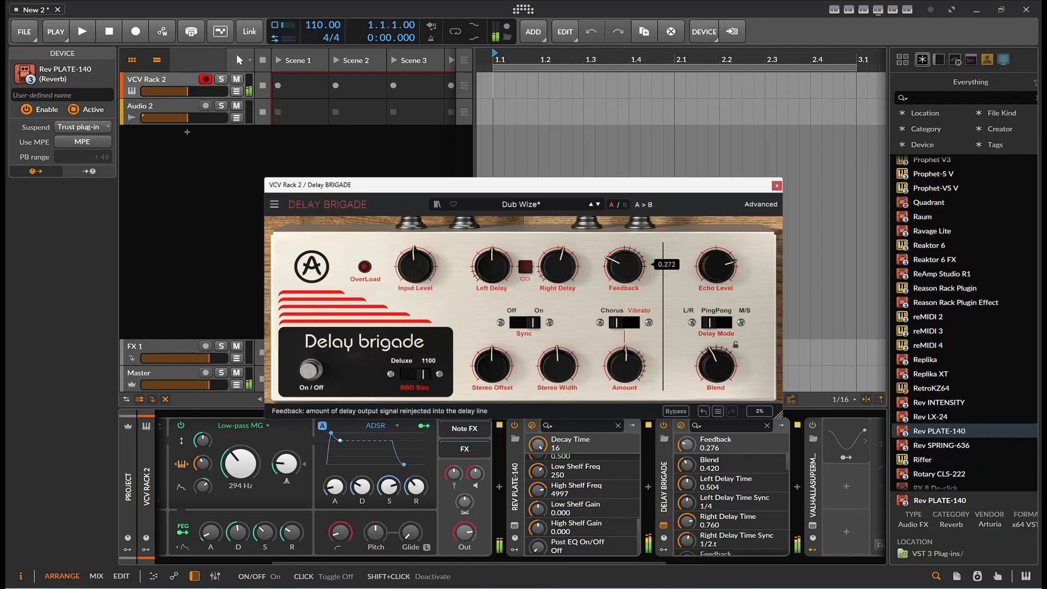
{"action": "left_click_drag", "start_coordinate": [716, 266], "coordinate": [716, 278]}
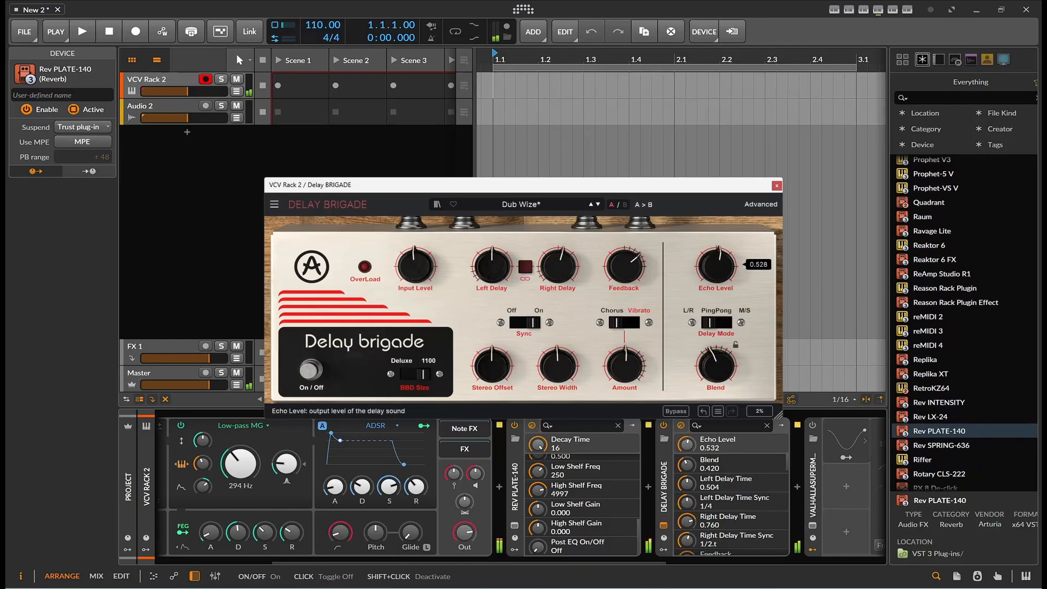
{"action": "left_click_drag", "start_coordinate": [696, 360], "coordinate": [696, 327]}
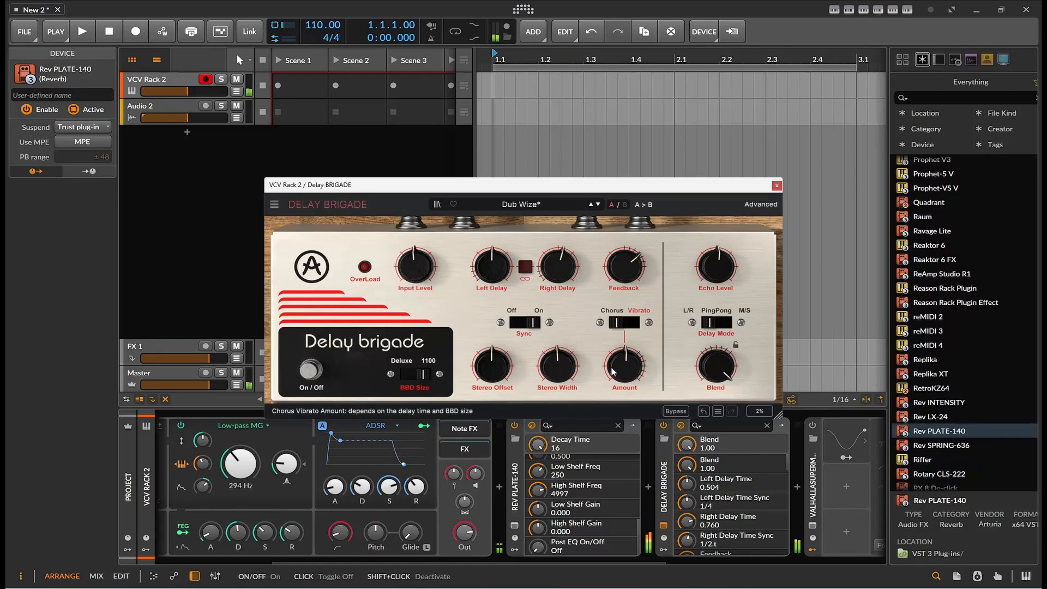
- Lower Delay BRIGADE's chorus Amount slightly, raise its Feedback, and set Echo Level to 0.736 and Blend to 0.284
{"action": "left_click_drag", "start_coordinate": [625, 366], "coordinate": [625, 374]}
{"action": "left_click_drag", "start_coordinate": [716, 367], "coordinate": [715, 389]}
{"action": "left_click_drag", "start_coordinate": [625, 266], "coordinate": [624, 250]}
{"action": "left_click_drag", "start_coordinate": [716, 266], "coordinate": [715, 257]}
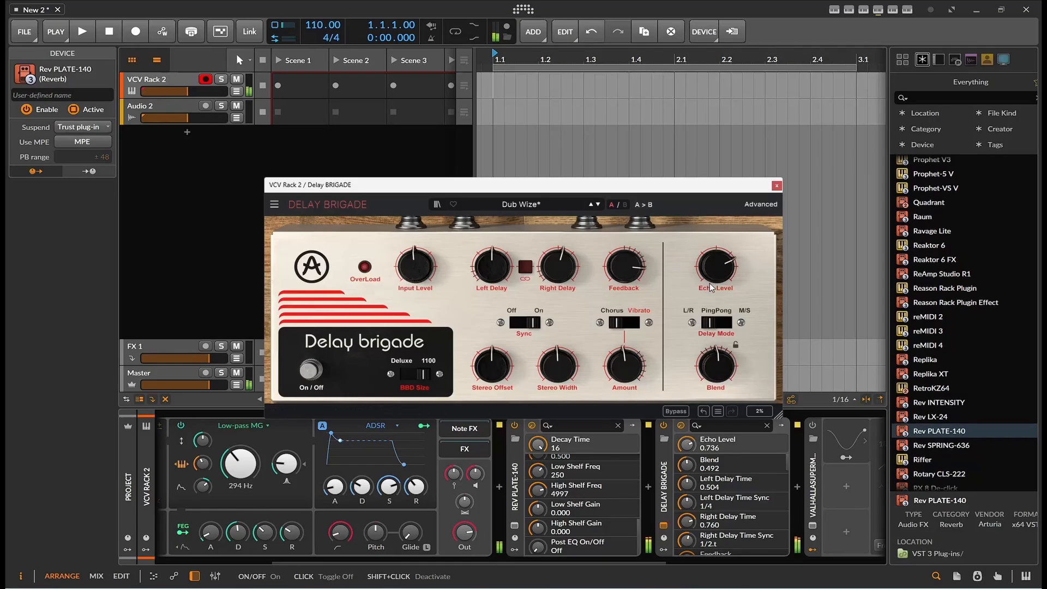
{"action": "left_click_drag", "start_coordinate": [716, 366], "coordinate": [716, 353]}
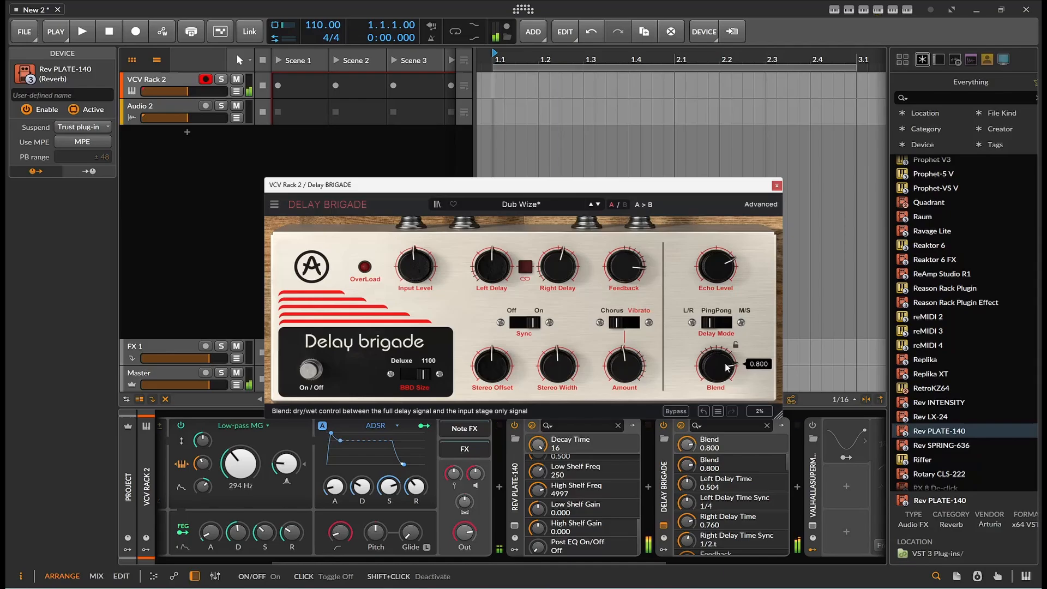
{"action": "left_click_drag", "start_coordinate": [726, 368], "coordinate": [727, 395]}
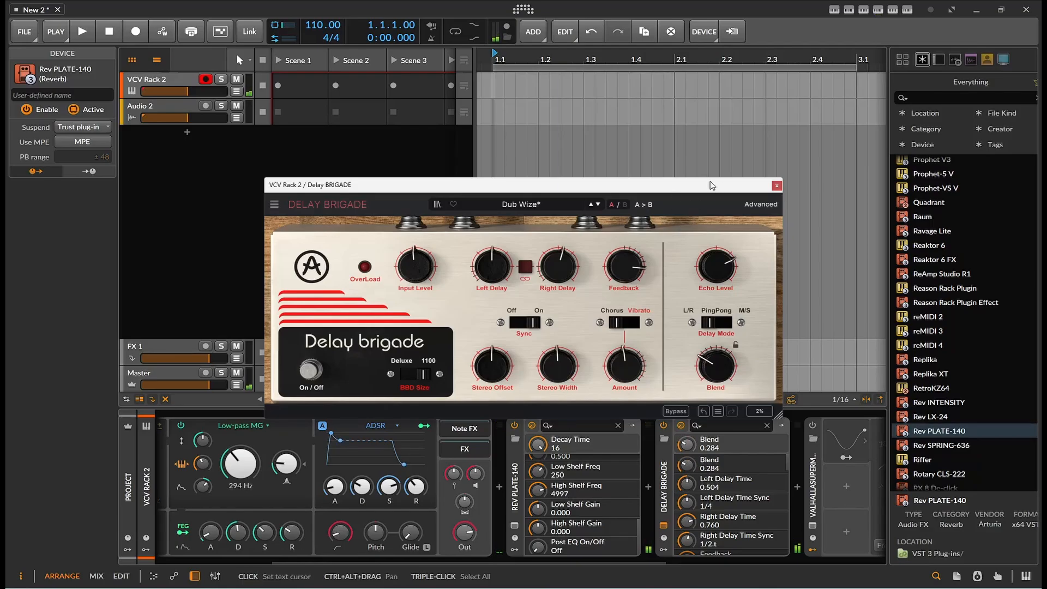
- Move the Delay BRIGADE window clear of the device chain and delete the Delay BRIGADE device
{"action": "left_click_drag", "start_coordinate": [711, 186], "coordinate": [681, 95]}
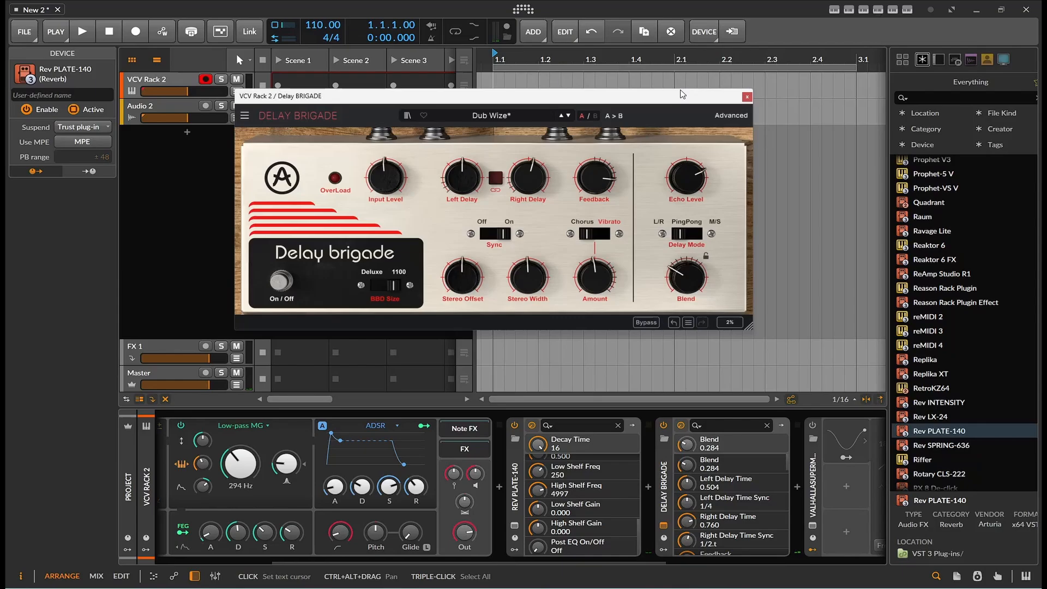
{"action": "right_click", "coordinate": [665, 463]}
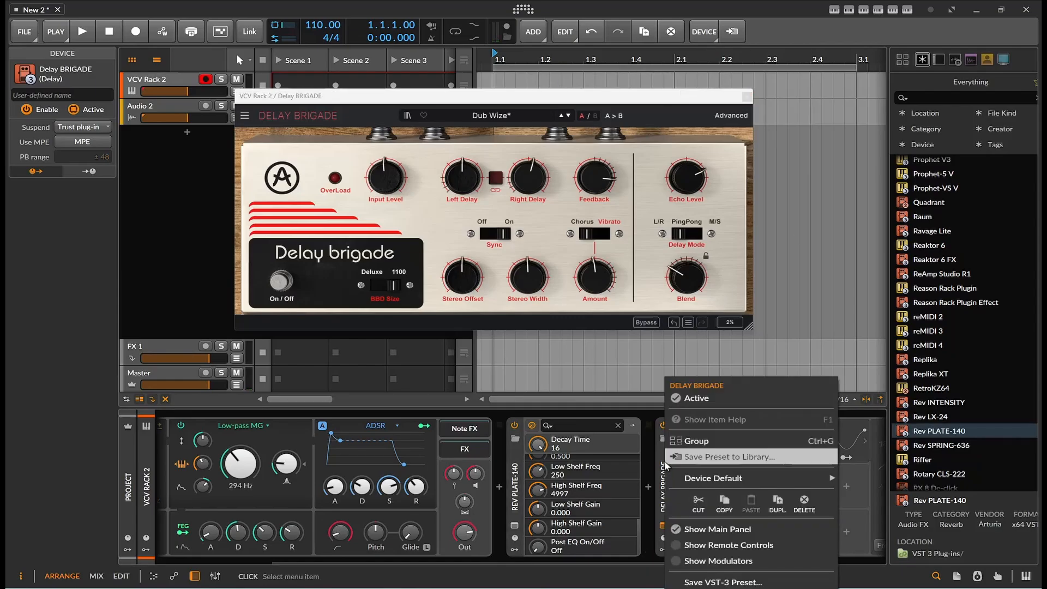
{"action": "left_click", "coordinate": [803, 502]}
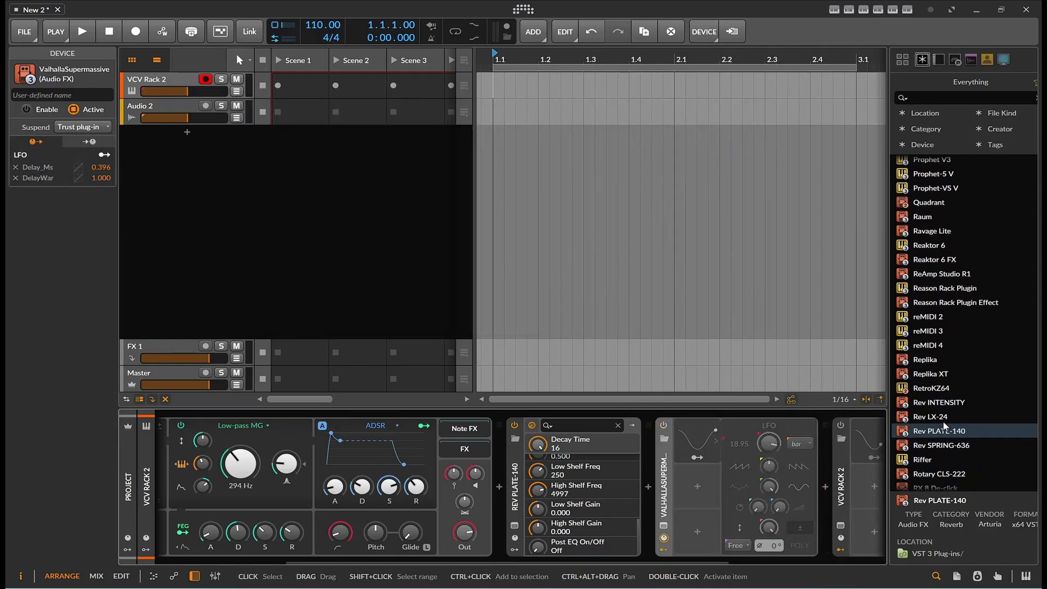
- Delete the Rev PLATE-140 reverb from the device chain
{"action": "scroll", "coordinate": [957, 351], "scroll_direction": "up", "scroll_amount": 20}
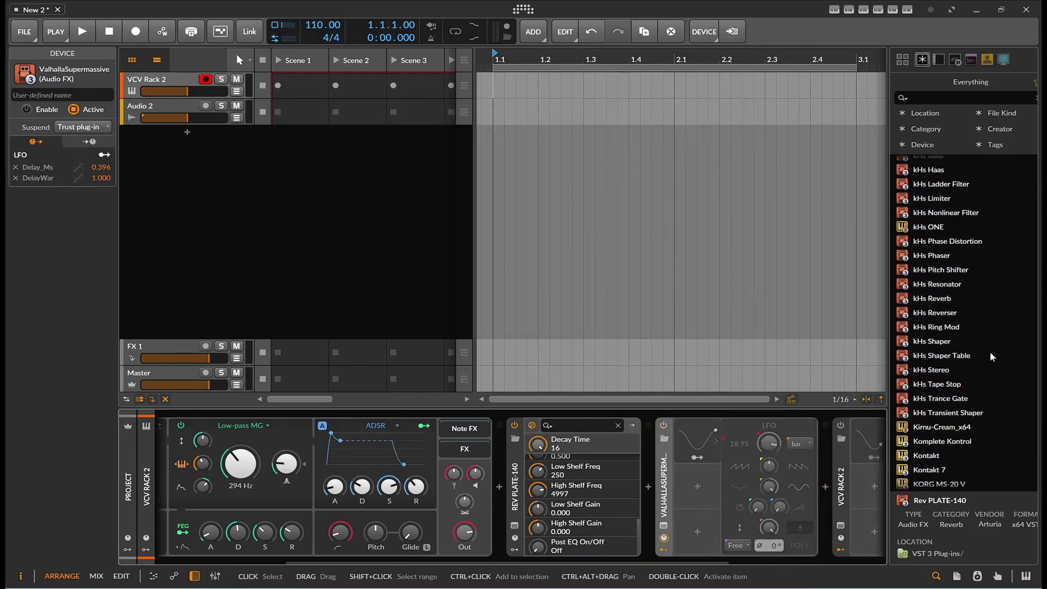
{"action": "scroll", "coordinate": [989, 351], "scroll_direction": "up", "scroll_amount": 20}
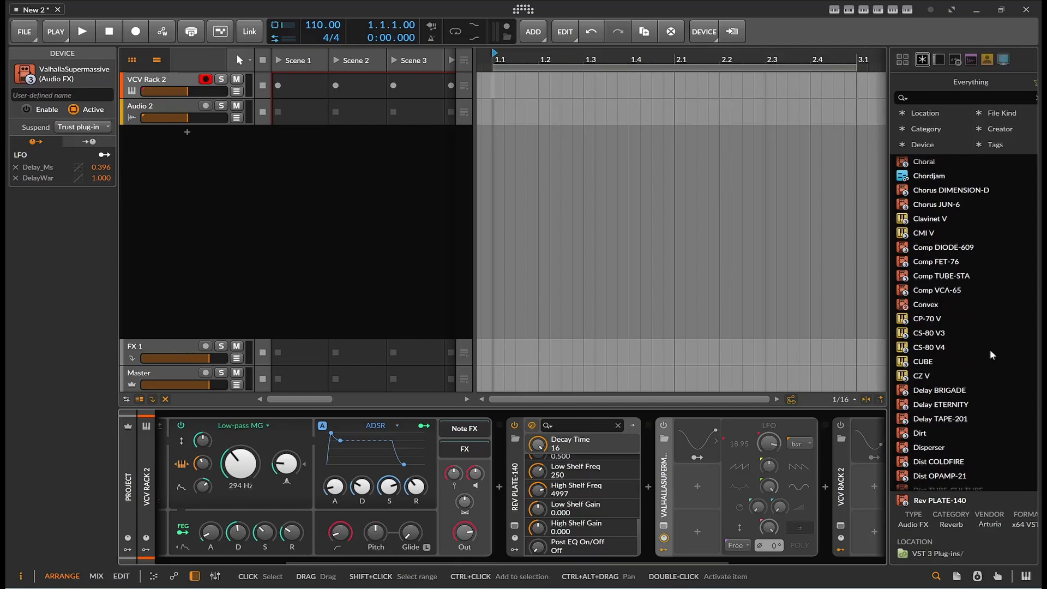
{"action": "scroll", "coordinate": [991, 355], "scroll_direction": "up", "scroll_amount": 2}
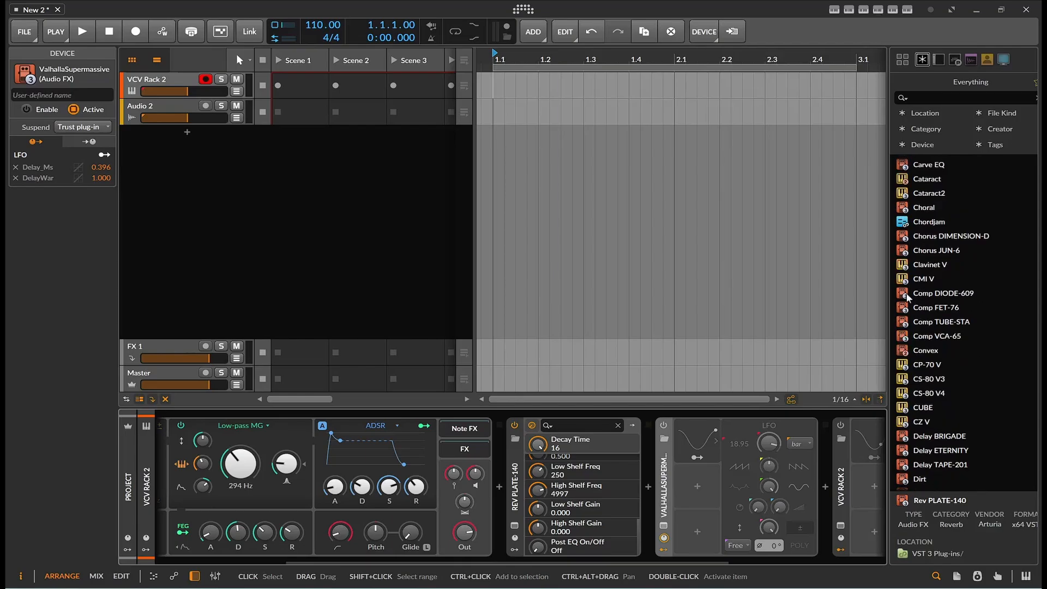
{"action": "right_click", "coordinate": [507, 477]}
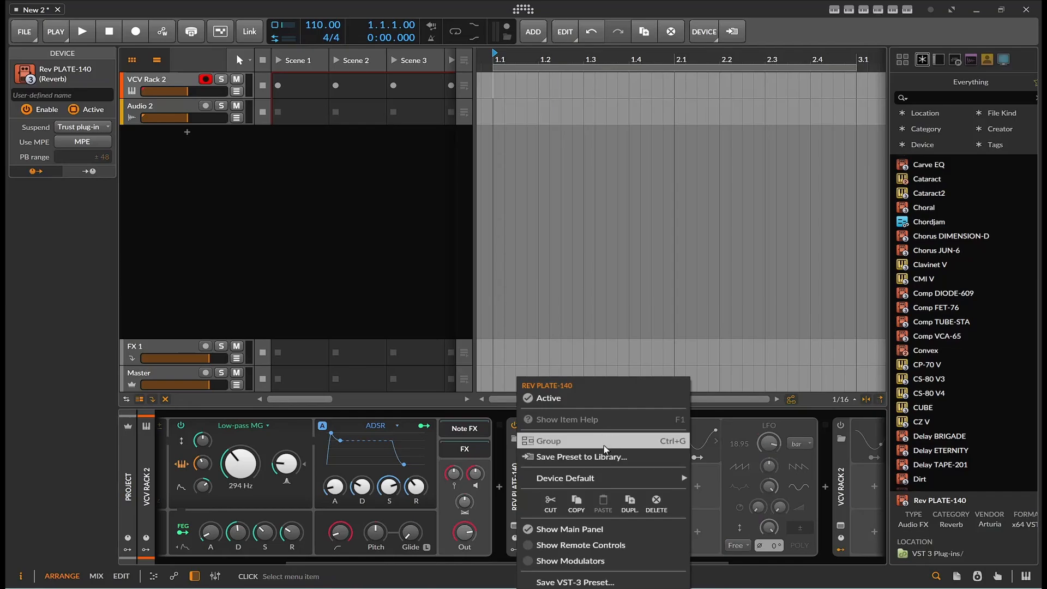
{"action": "left_click", "coordinate": [656, 502]}
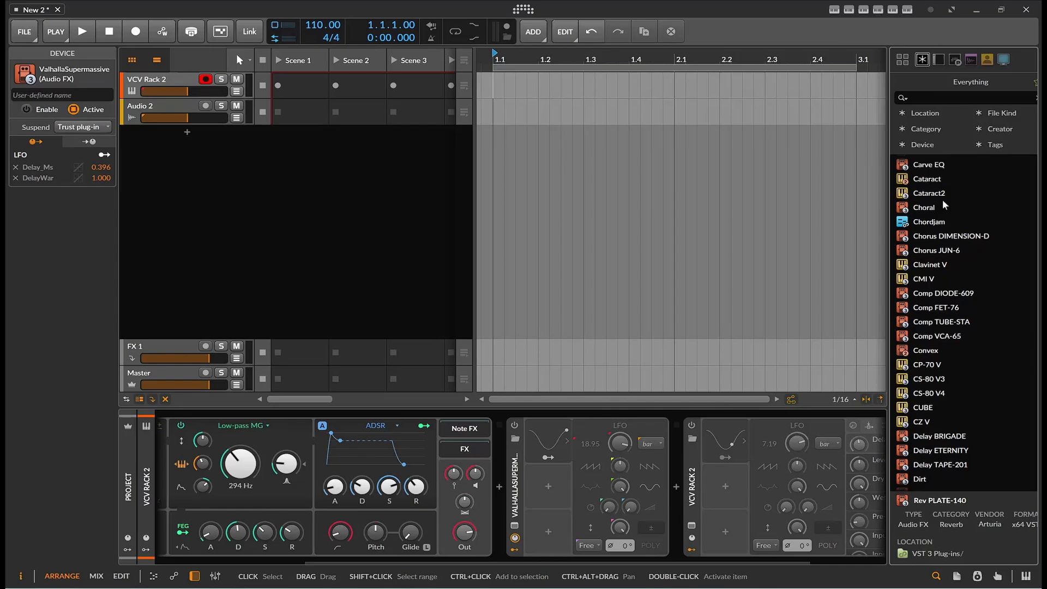
- Search the device browser for "rev" and select Bitwig's Reverb device
{"action": "type", "text": "r"}
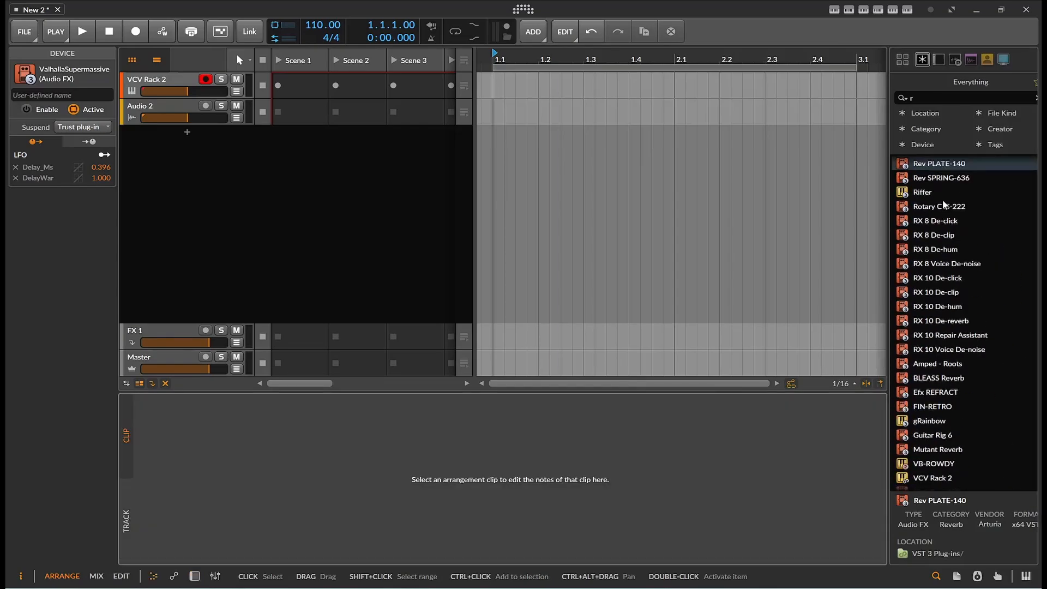
{"action": "scroll", "coordinate": [940, 192], "scroll_direction": "up", "scroll_amount": 2}
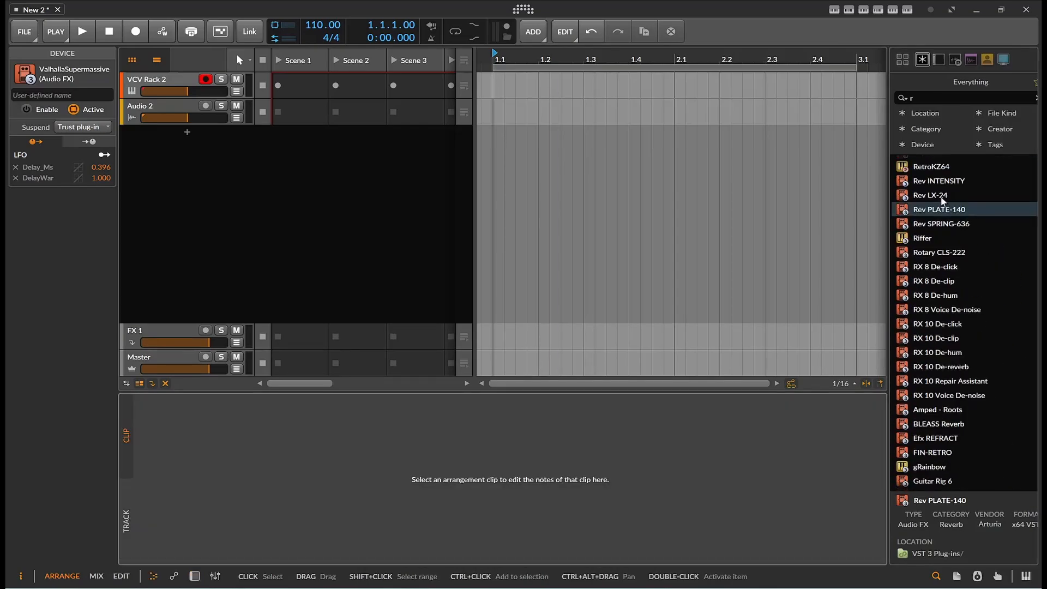
{"action": "scroll", "coordinate": [946, 202], "scroll_direction": "up", "scroll_amount": 2}
{"action": "scroll", "coordinate": [959, 208], "scroll_direction": "up", "scroll_amount": 6}
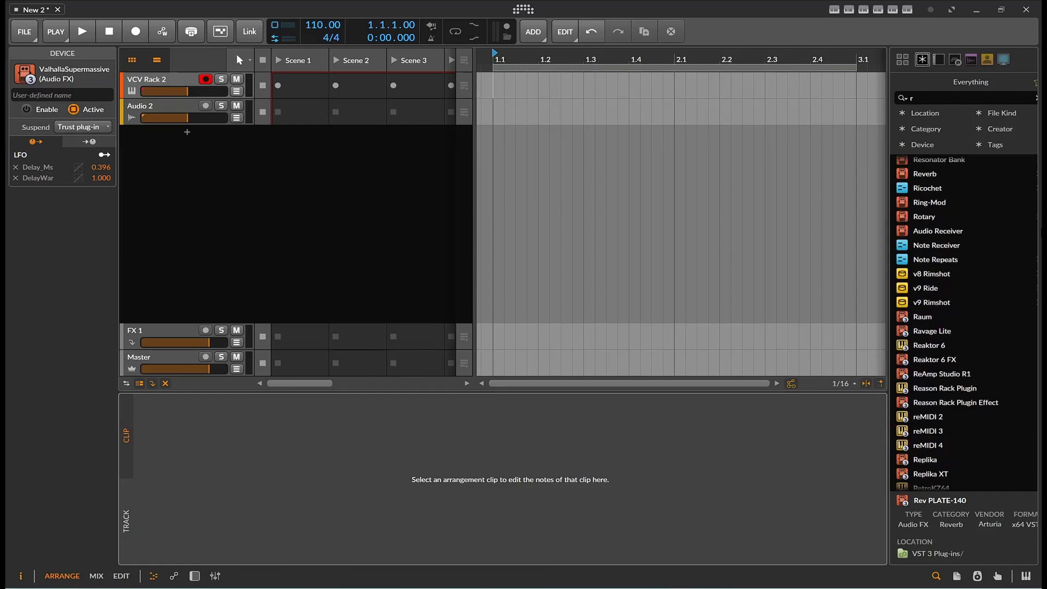
{"action": "left_click", "coordinate": [1032, 373]}
{"action": "scroll", "coordinate": [1008, 236], "scroll_direction": "up", "scroll_amount": 1}
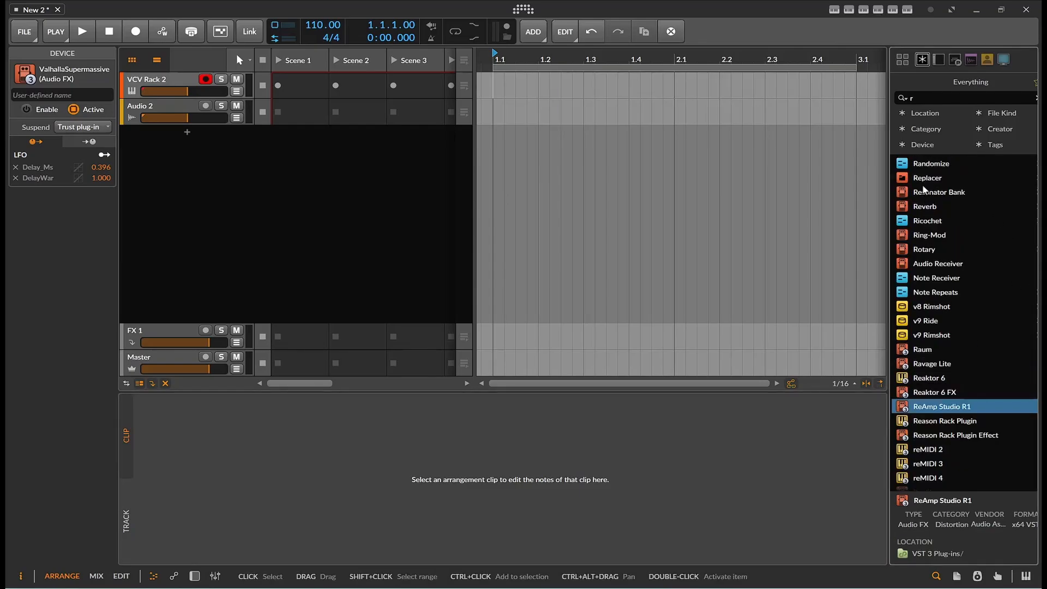
{"action": "left_click", "coordinate": [926, 101]}
{"action": "type", "text": "r"}
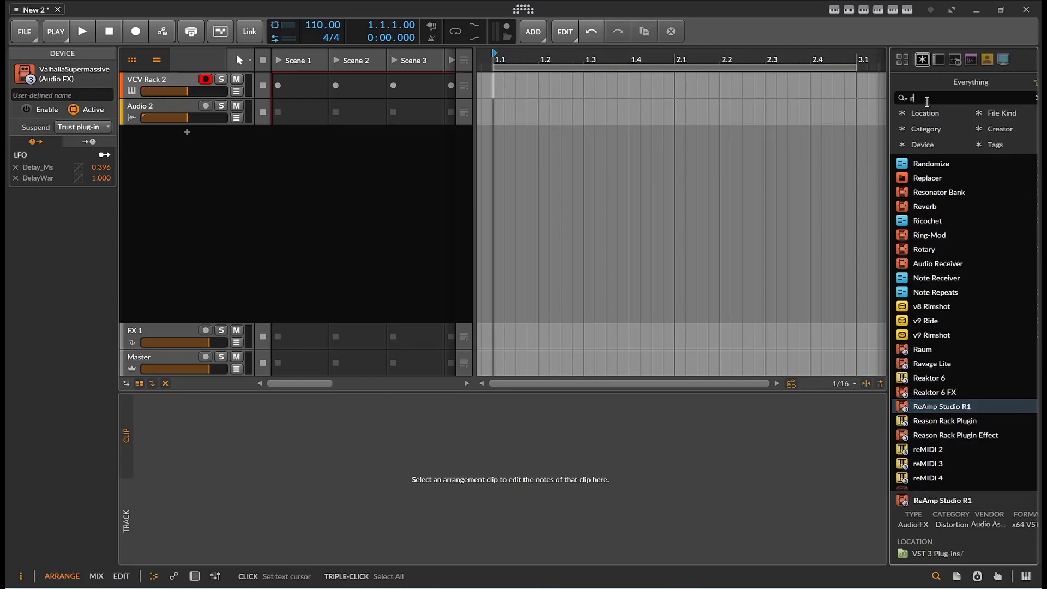
{"action": "type", "text": "ev"}
{"action": "key", "text": "Down"}
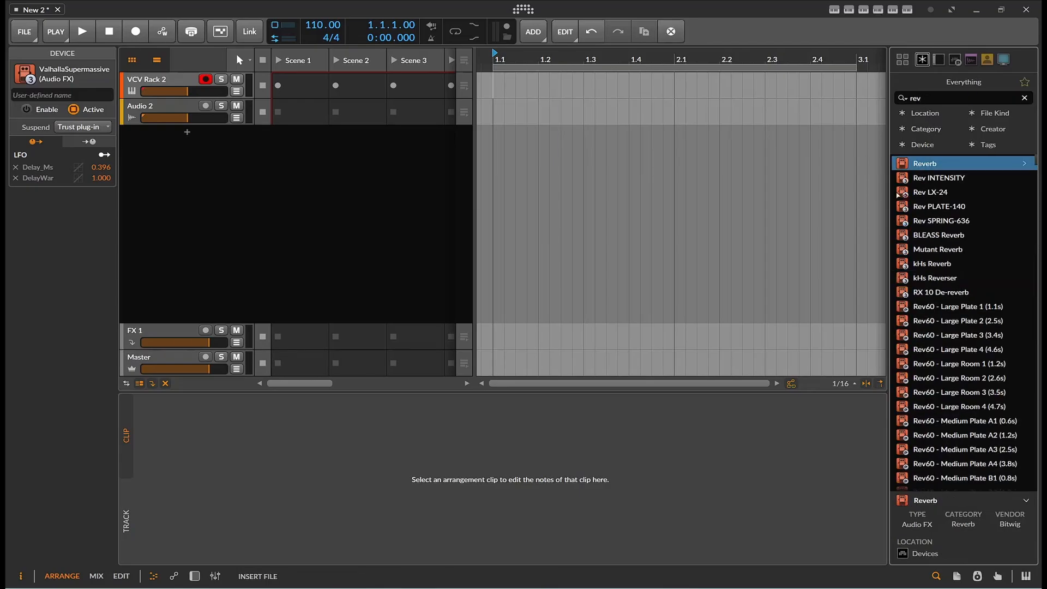
- Show the device chain again and insert Bitwig's Reverb between Polymer and ValhallaSupermassive
{"action": "scroll", "coordinate": [880, 215], "scroll_direction": "right", "scroll_amount": 3}
{"action": "left_click_drag", "start_coordinate": [945, 161], "coordinate": [506, 423]}
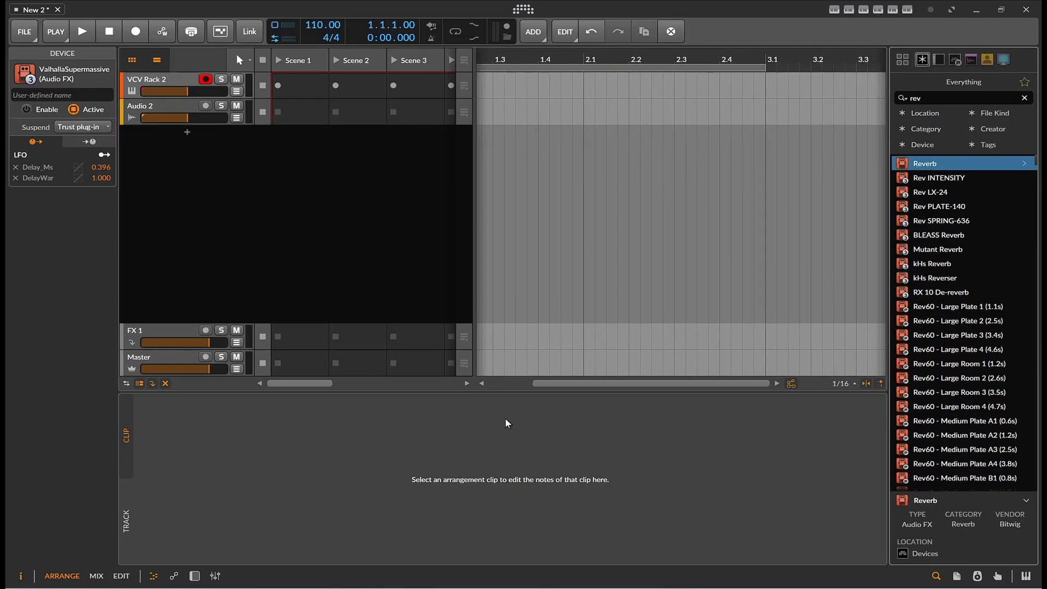
{"action": "left_click", "coordinate": [194, 575]}
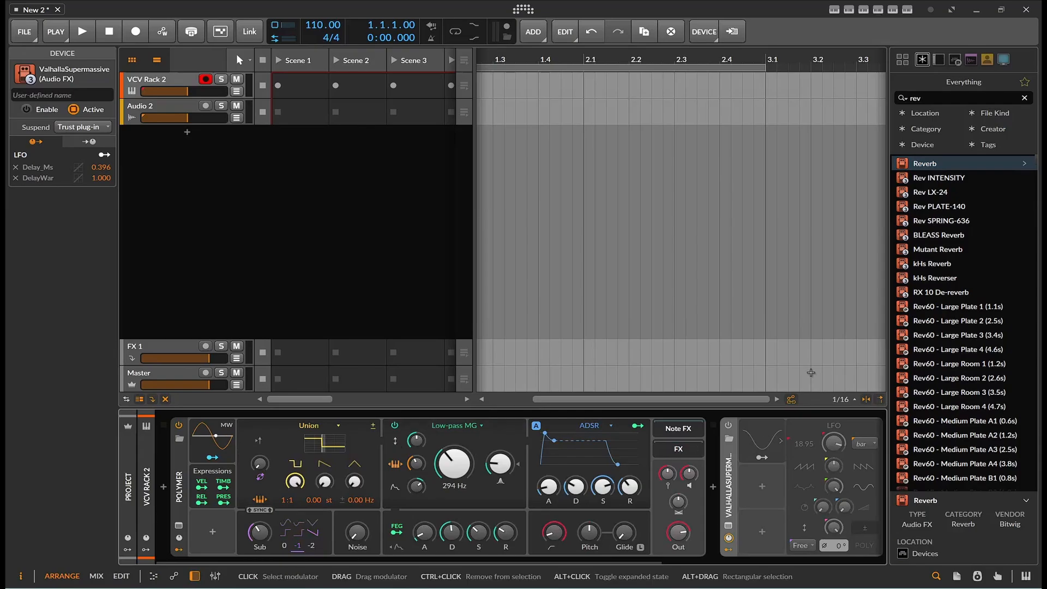
{"action": "left_click_drag", "start_coordinate": [927, 164], "coordinate": [716, 462]}
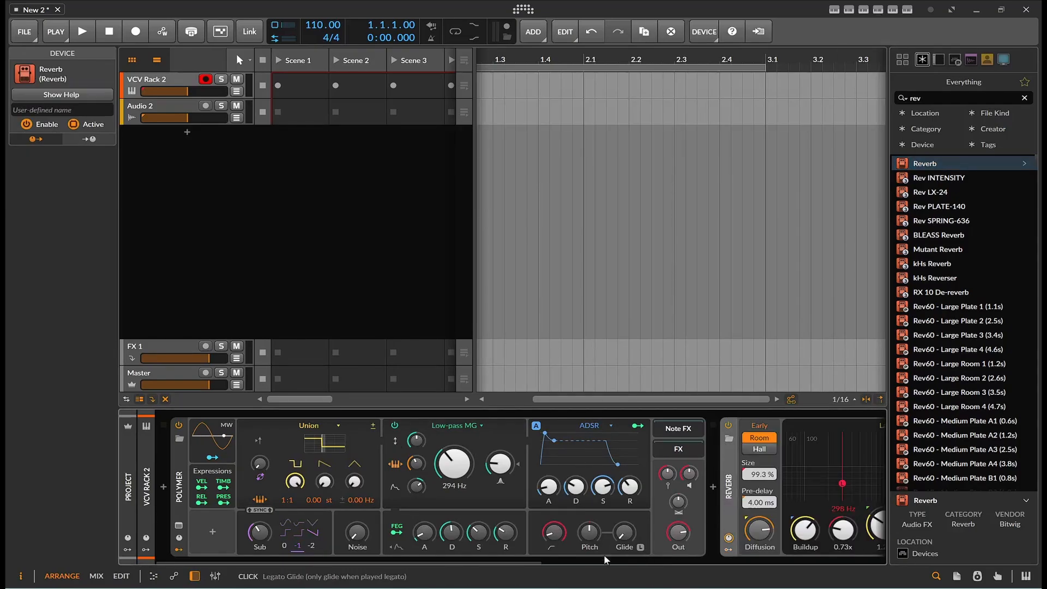
- Set the Reverb device's mix to 100%, its late reverb time to 5.70 s and its low-band multiplier to 0.95x
{"action": "left_click_drag", "start_coordinate": [531, 563], "coordinate": [659, 558]}
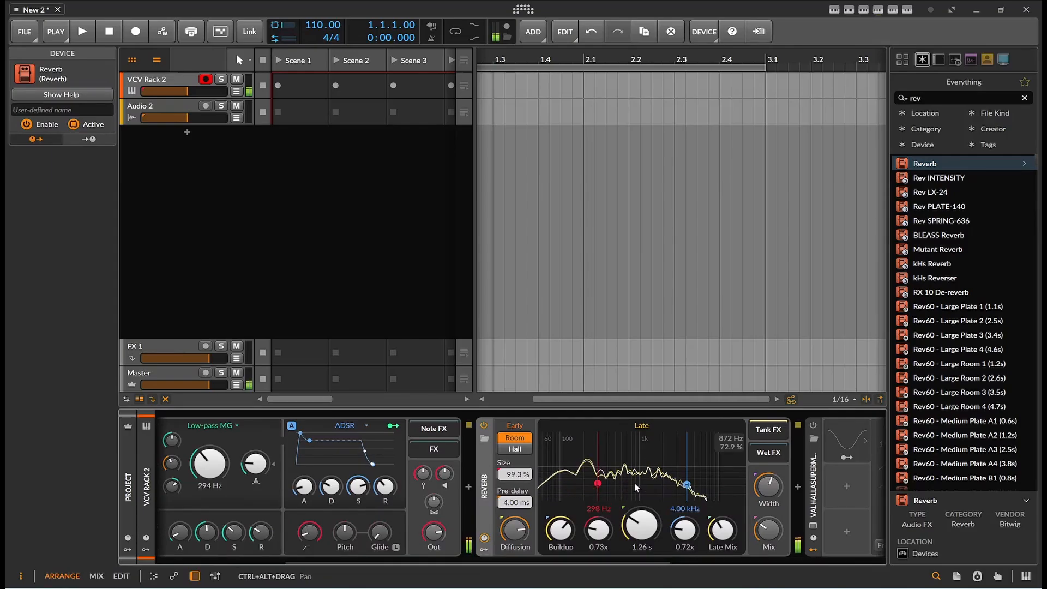
{"action": "left_click_drag", "start_coordinate": [659, 513], "coordinate": [660, 480]}
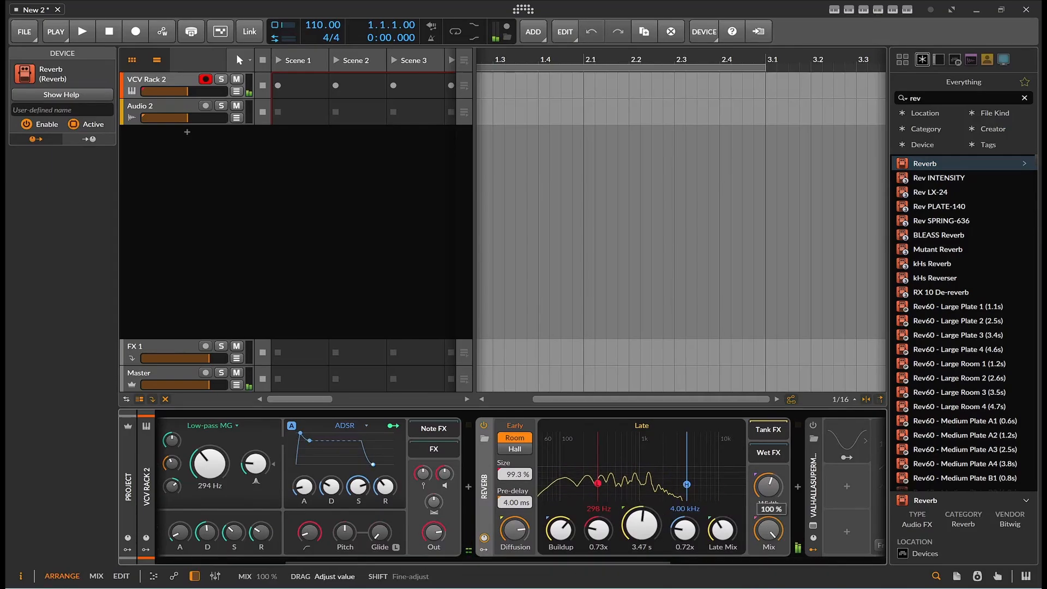
{"action": "left_click_drag", "start_coordinate": [641, 525], "coordinate": [641, 501]}
{"action": "mouse_move", "coordinate": [610, 533]}
{"action": "left_mouse_down"}
{"action": "mouse_move", "coordinate": [611, 522]}
{"action": "mouse_move", "coordinate": [611, 534]}
{"action": "left_mouse_up"}
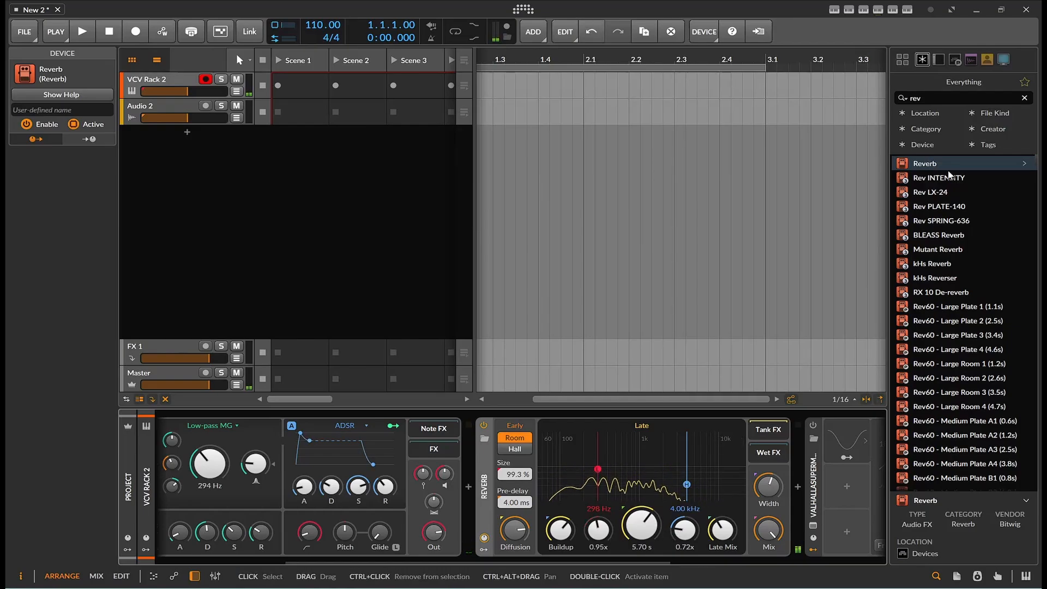
- Search the device browser for "co", insert Convolution between Polymer and Reverb, and switch the Reverb device off
{"action": "left_click_drag", "start_coordinate": [929, 99], "coordinate": [797, 99]}
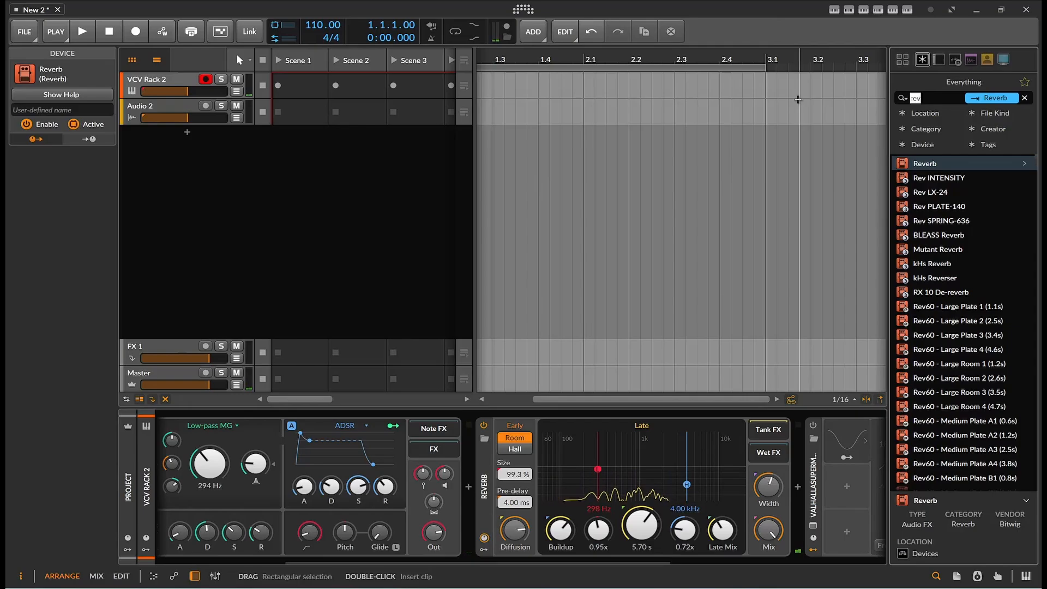
{"action": "type", "text": "co"}
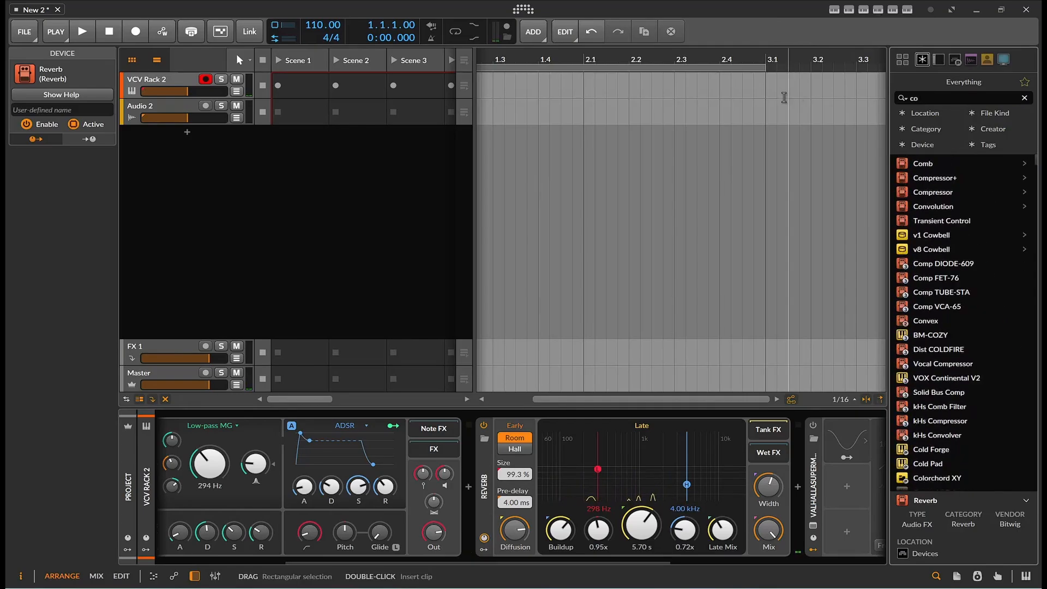
{"action": "left_click_drag", "start_coordinate": [933, 206], "coordinate": [475, 513]}
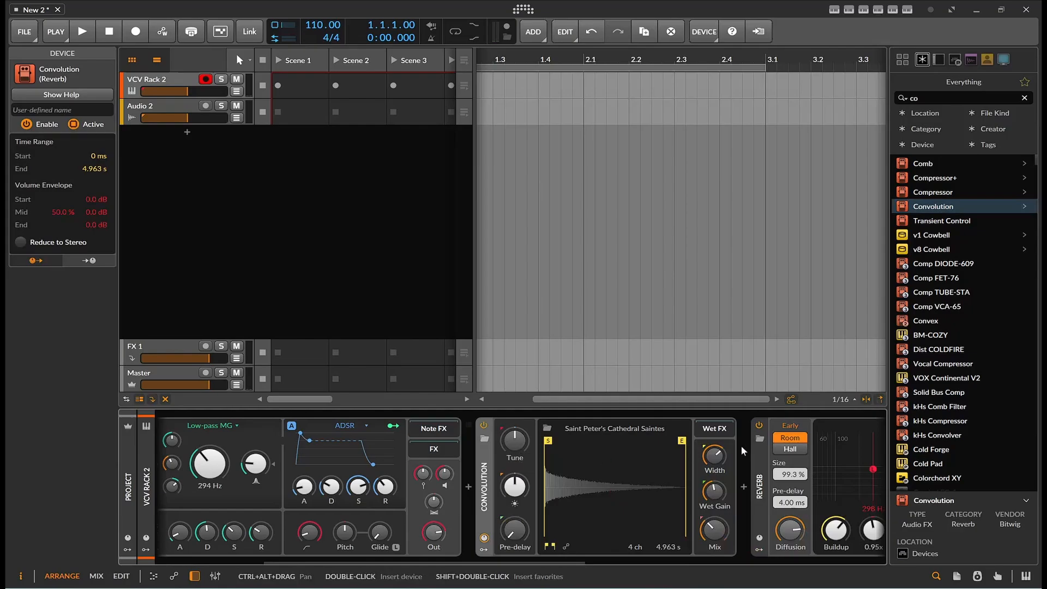
{"action": "left_click", "coordinate": [759, 424]}
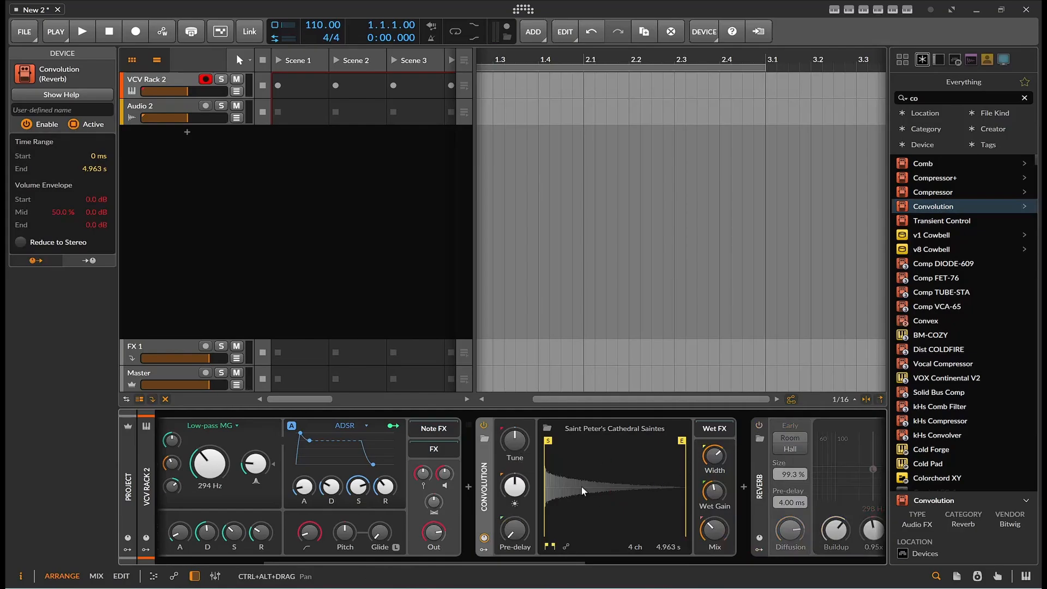
- Load the MA7 - Vocal Plate impulse from the Studio Plates category into Convolution and set its wet gain to about -7.2 dB
{"action": "left_click", "coordinate": [581, 432]}
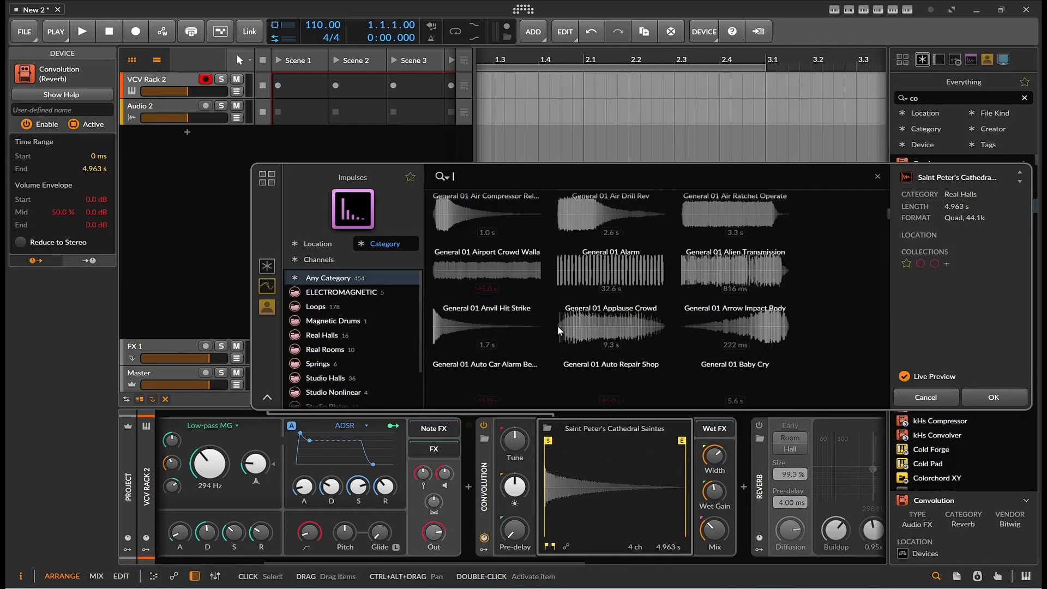
{"action": "scroll", "coordinate": [557, 325], "scroll_direction": "down", "scroll_amount": 5}
{"action": "scroll", "coordinate": [380, 341], "scroll_direction": "down", "scroll_amount": 3}
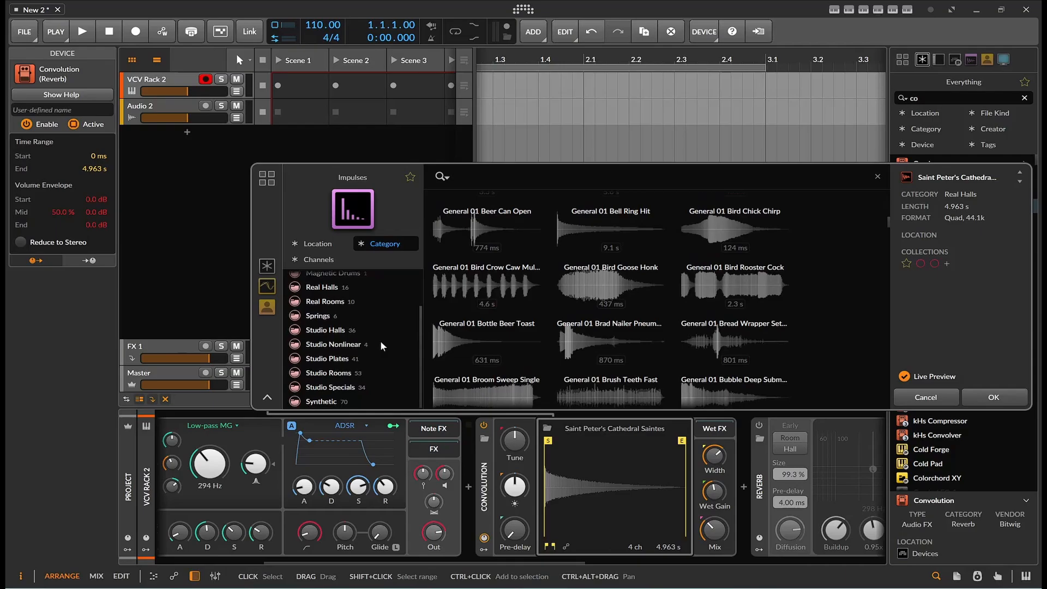
{"action": "scroll", "coordinate": [381, 340], "scroll_direction": "up", "scroll_amount": 3}
{"action": "scroll", "coordinate": [381, 341], "scroll_direction": "down", "scroll_amount": 3}
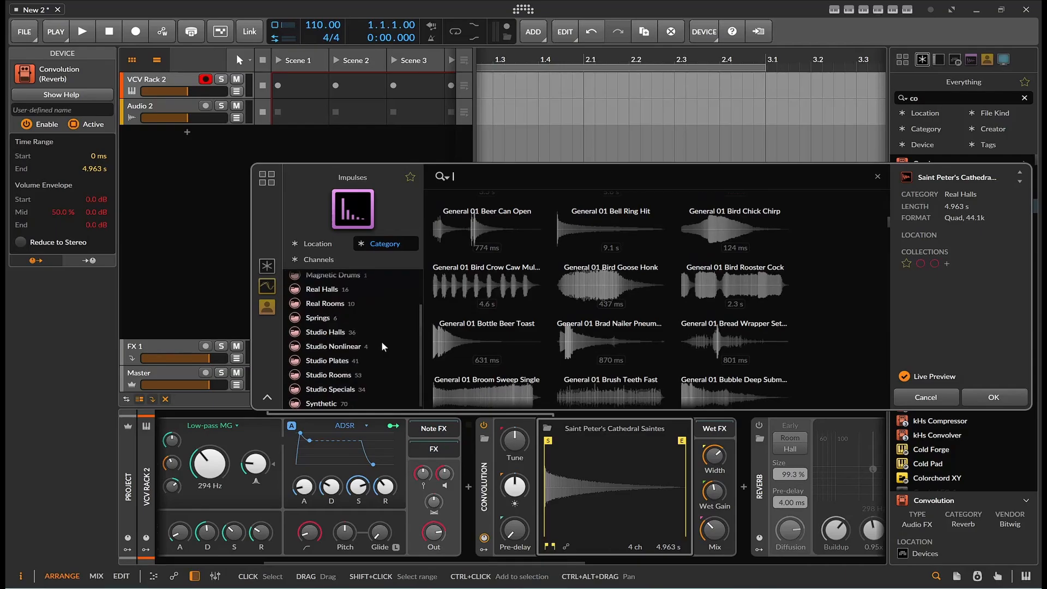
{"action": "scroll", "coordinate": [367, 328], "scroll_direction": "down", "scroll_amount": 1}
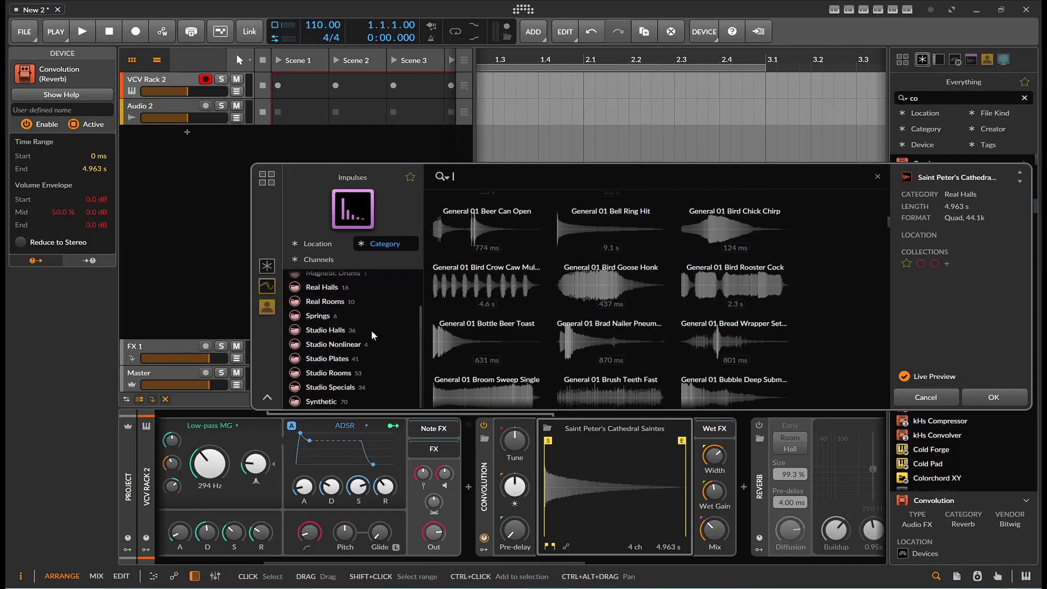
{"action": "left_click", "coordinate": [337, 358]}
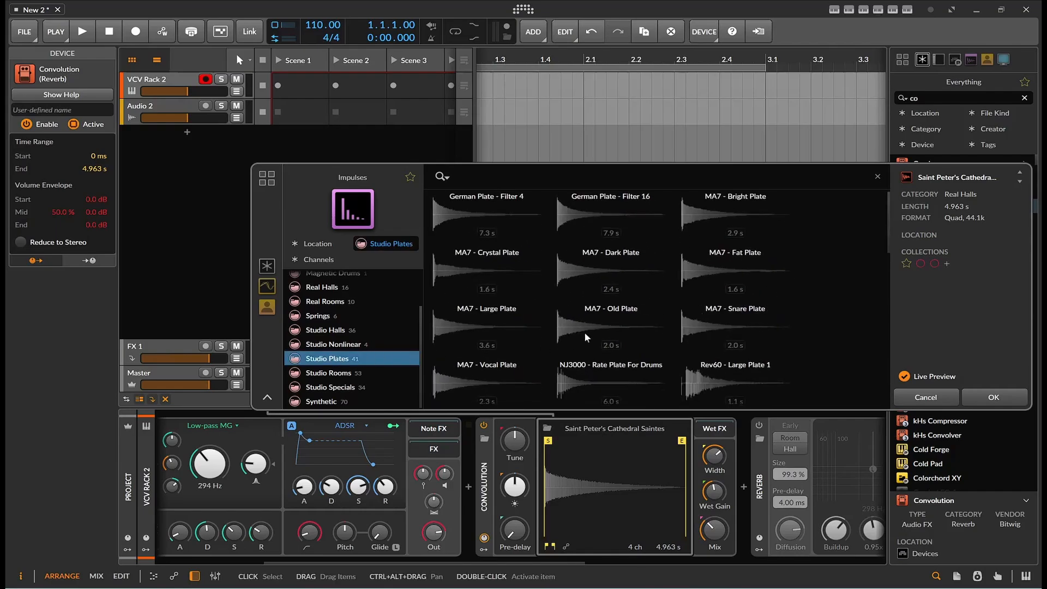
{"action": "scroll", "coordinate": [587, 324], "scroll_direction": "down", "scroll_amount": 2}
{"action": "double_click", "coordinate": [476, 335]}
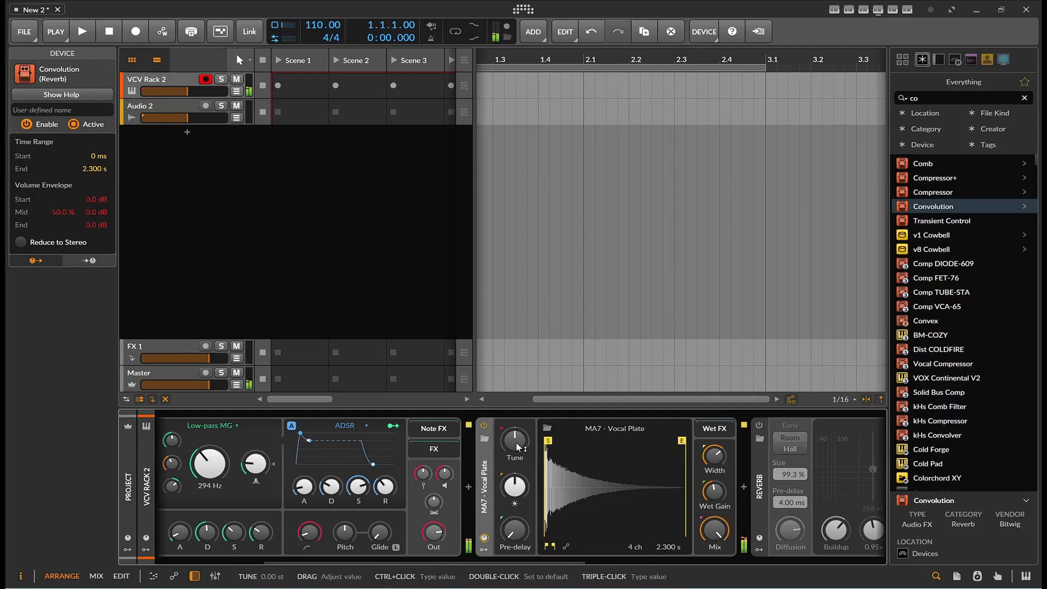
{"action": "mouse_move", "coordinate": [714, 491]}
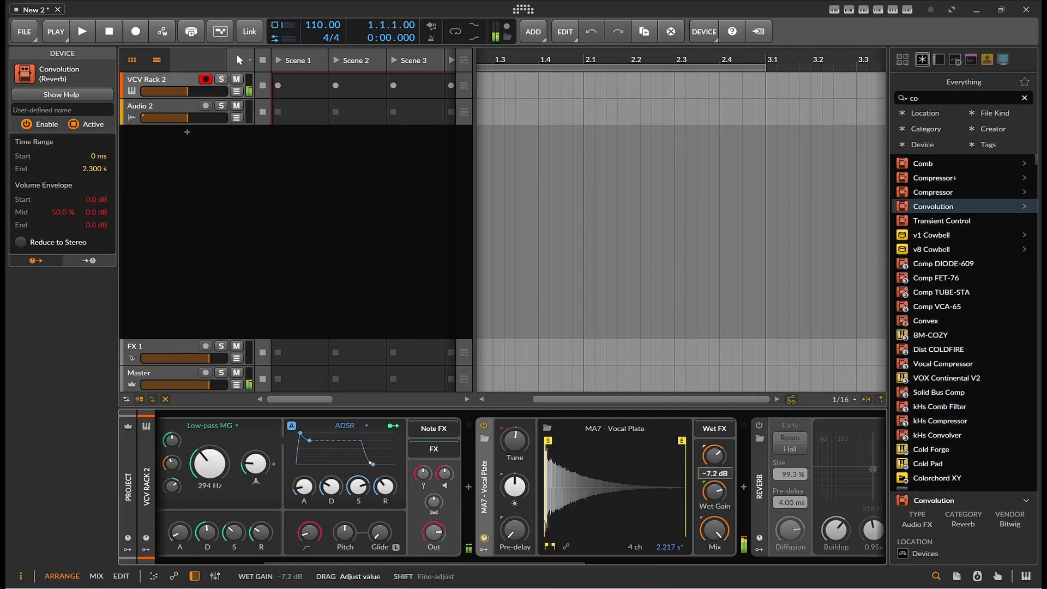
{"action": "left_click_drag", "start_coordinate": [716, 492], "coordinate": [716, 492]}
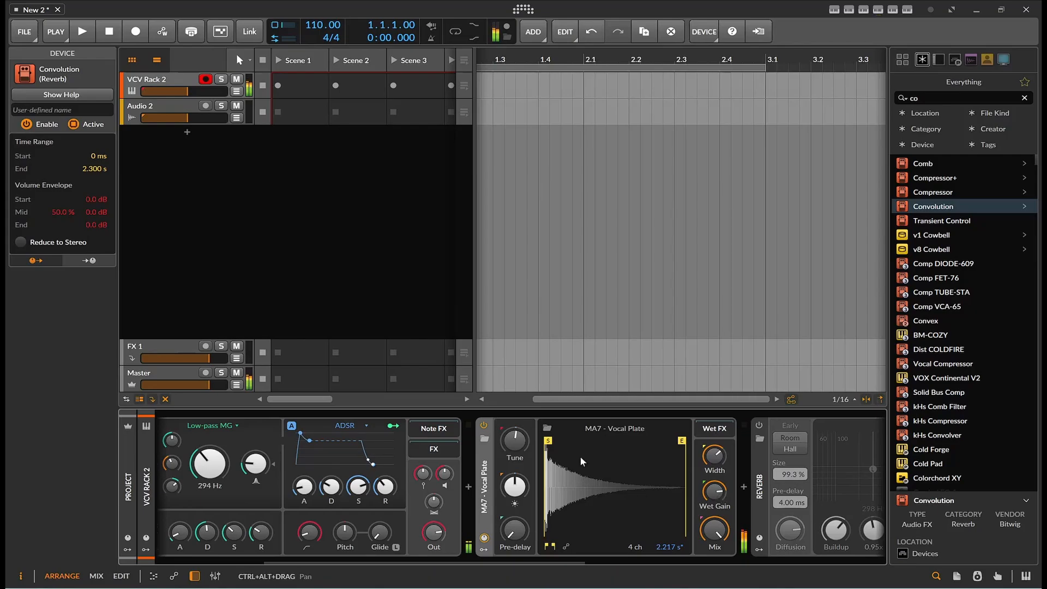
- Replace the Convolution impulse with MA7 - Old Plate and set the wet gain to about -3.2 dB
{"action": "left_click", "coordinate": [604, 425]}
{"action": "double_click", "coordinate": [628, 335]}
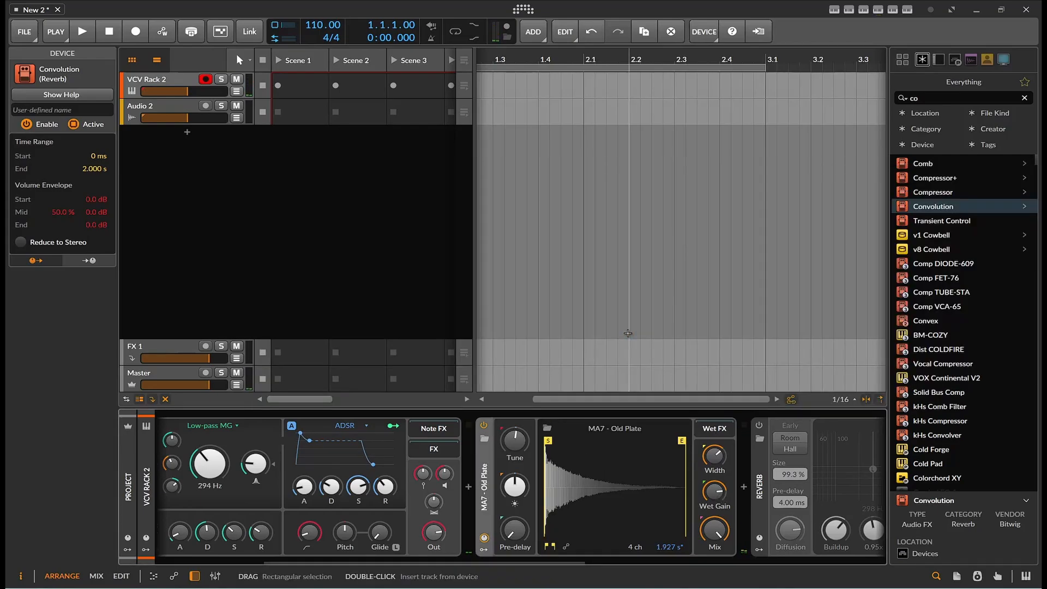
{"action": "left_click_drag", "start_coordinate": [714, 491], "coordinate": [714, 490]}
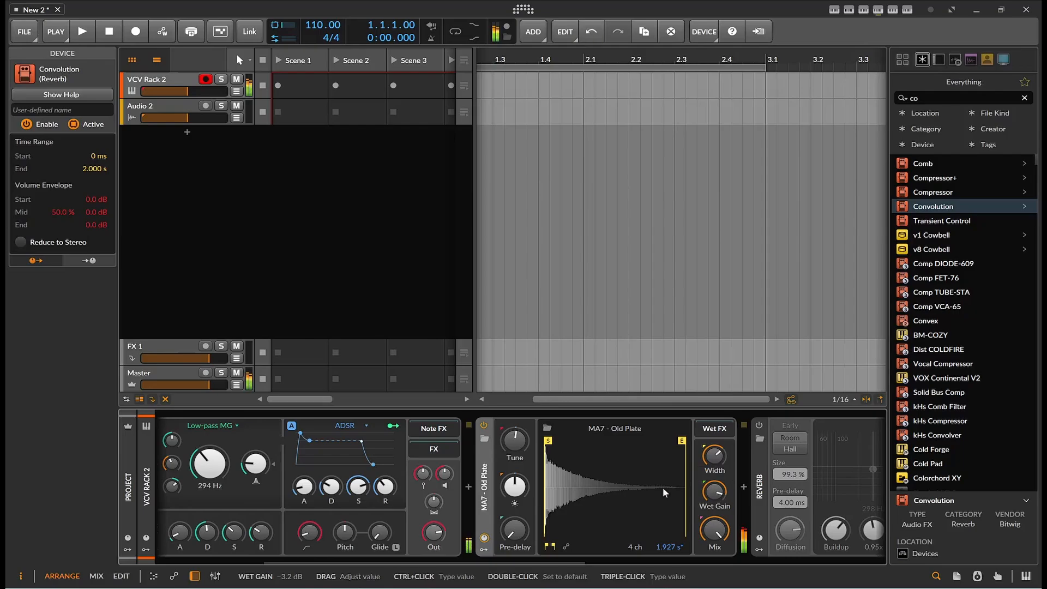
- Try the MA7 - Fat Plate impulse in Convolution, readjusting the wet gain and setting the brightness to about +22.8 dB
{"action": "left_click", "coordinate": [629, 427]}
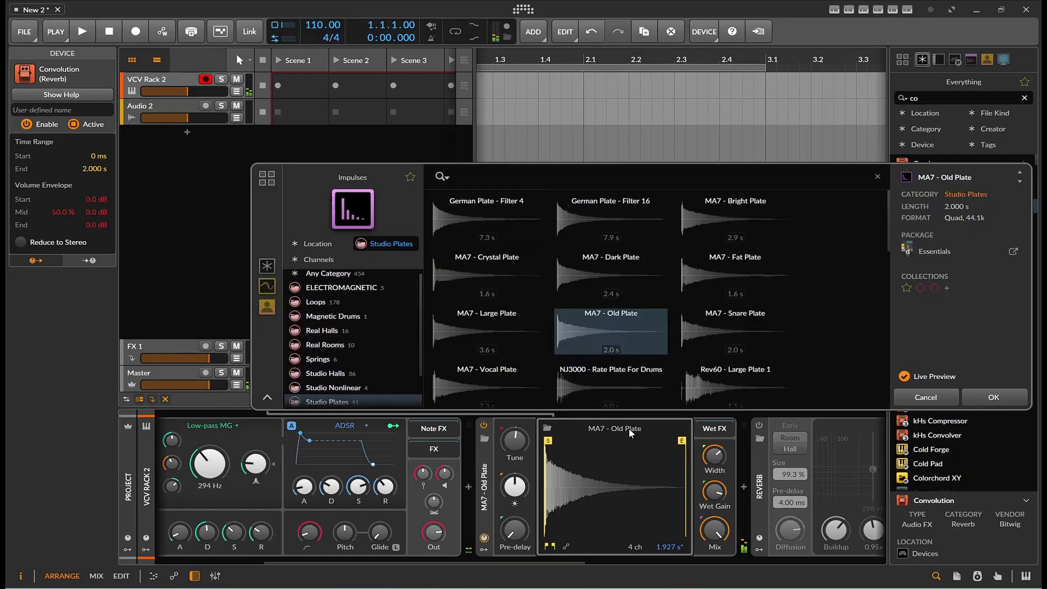
{"action": "double_click", "coordinate": [738, 270]}
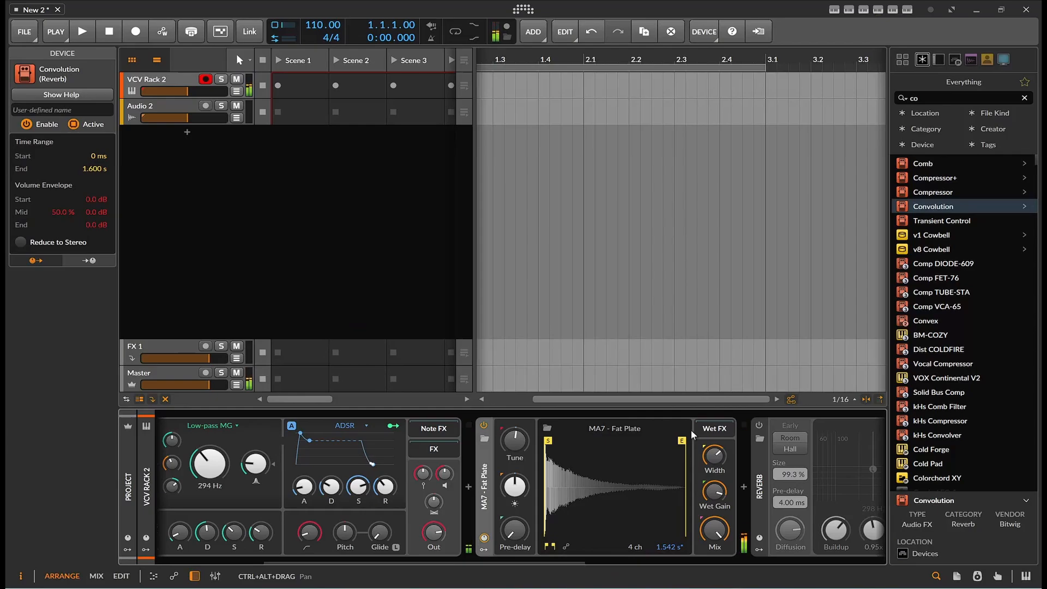
{"action": "left_click_drag", "start_coordinate": [731, 497], "coordinate": [717, 495]}
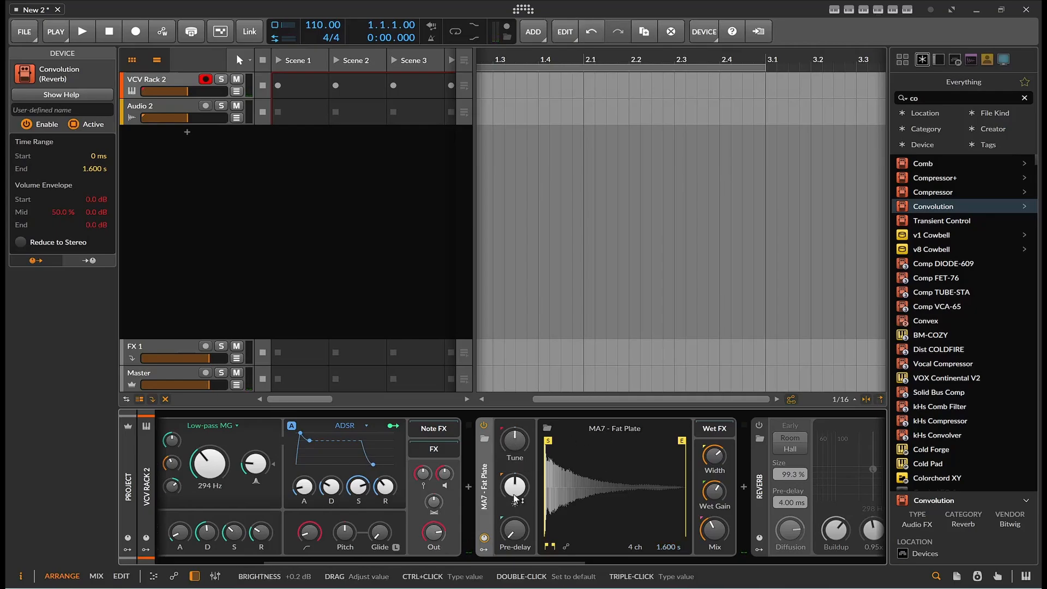
{"action": "left_click_drag", "start_coordinate": [515, 498], "coordinate": [515, 458]}
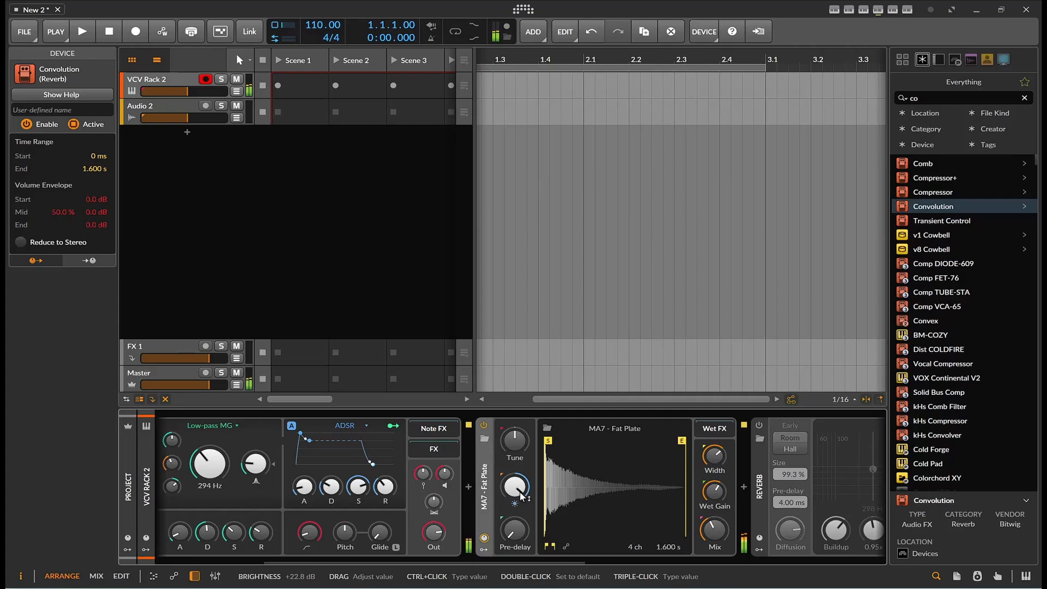
- Load the UK780 - Plate 1 impulse from the Studio Plates category into Convolution
{"action": "left_click", "coordinate": [610, 425]}
{"action": "scroll", "coordinate": [550, 292], "scroll_direction": "down", "scroll_amount": 5}
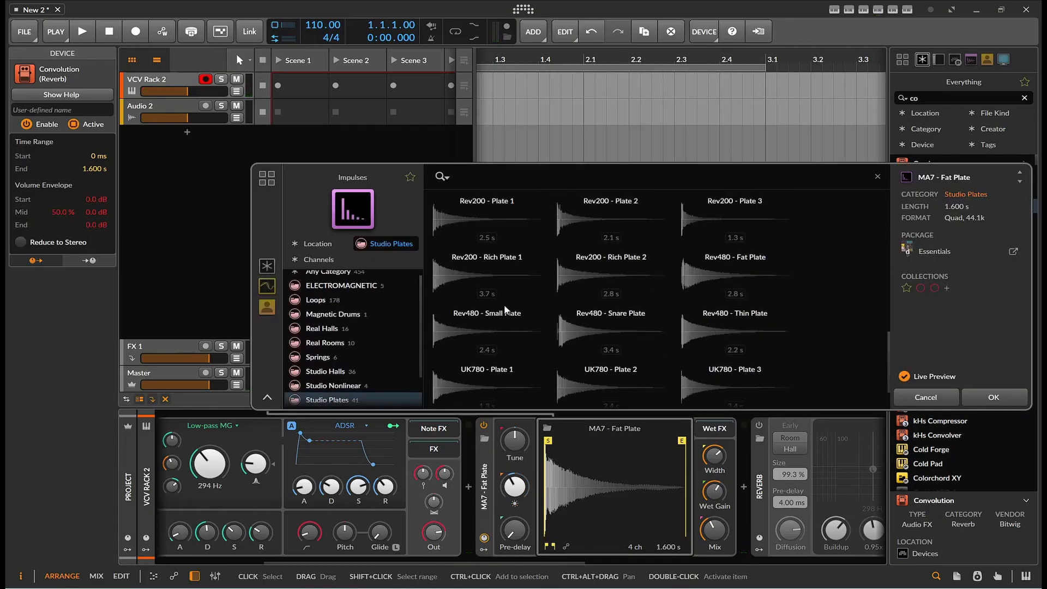
{"action": "scroll", "coordinate": [514, 317], "scroll_direction": "down", "scroll_amount": 1}
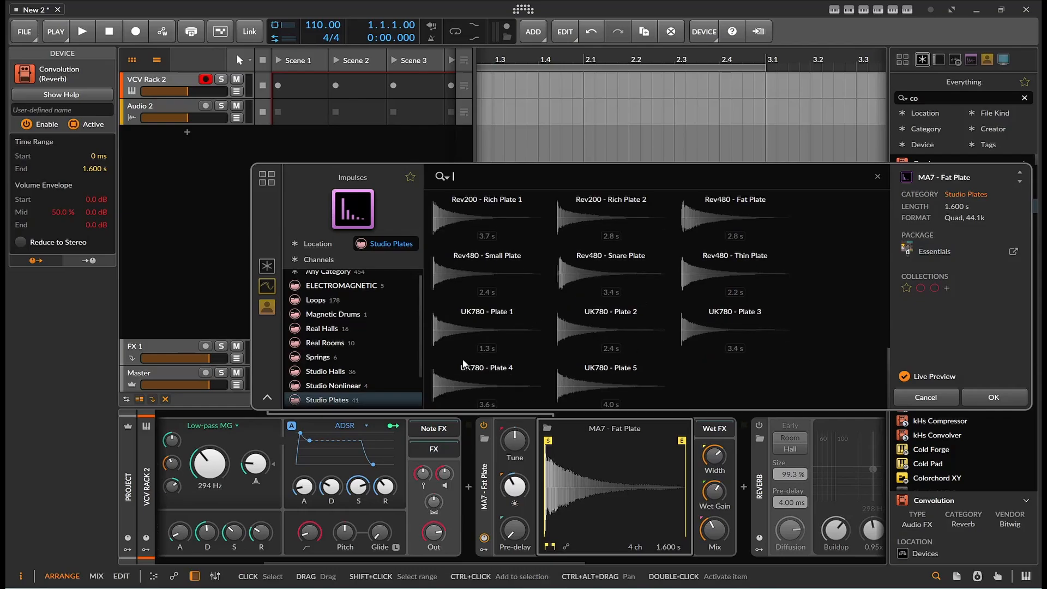
{"action": "left_click", "coordinate": [480, 329]}
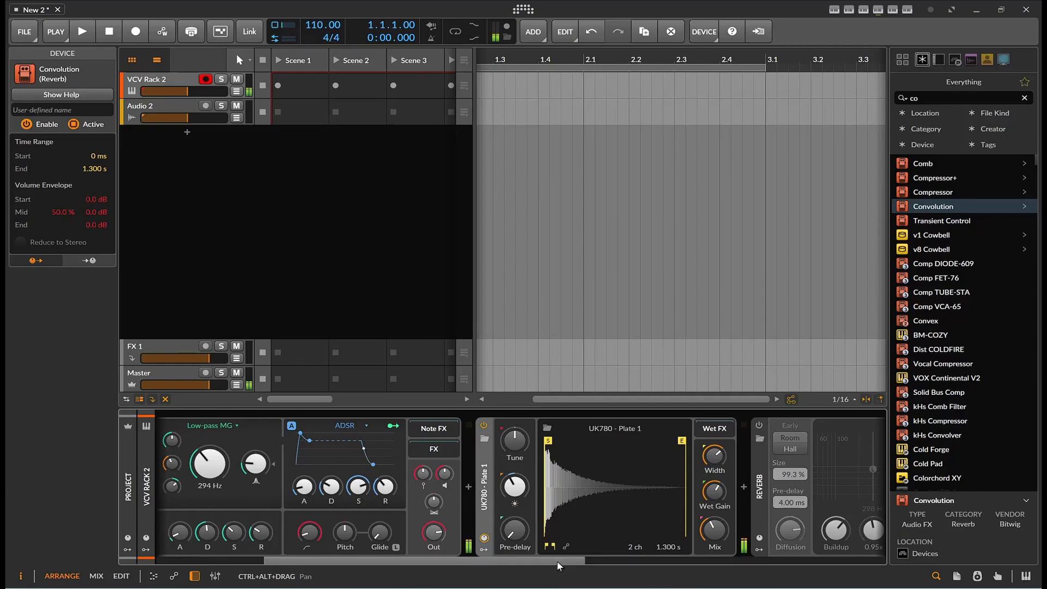
- Reset Convolution's brightness to its 0.0 dB default and leave the pre-delay at 0.00 ms
{"action": "mouse_move", "coordinate": [549, 562]}
{"action": "left_mouse_down"}
{"action": "mouse_move", "coordinate": [853, 557]}
{"action": "mouse_move", "coordinate": [537, 553]}
{"action": "left_mouse_up"}
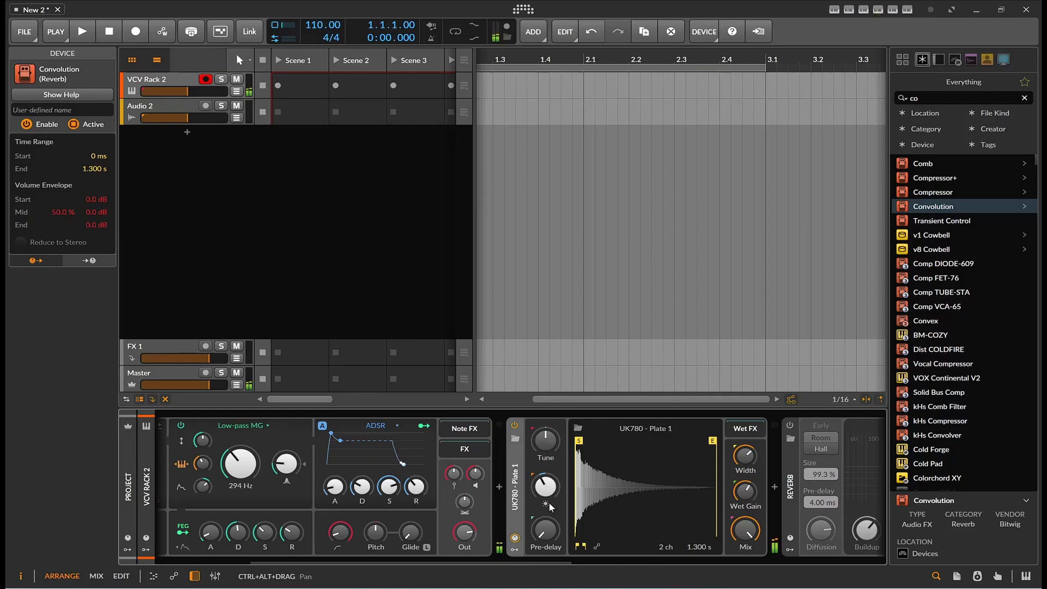
{"action": "double_click", "coordinate": [547, 486]}
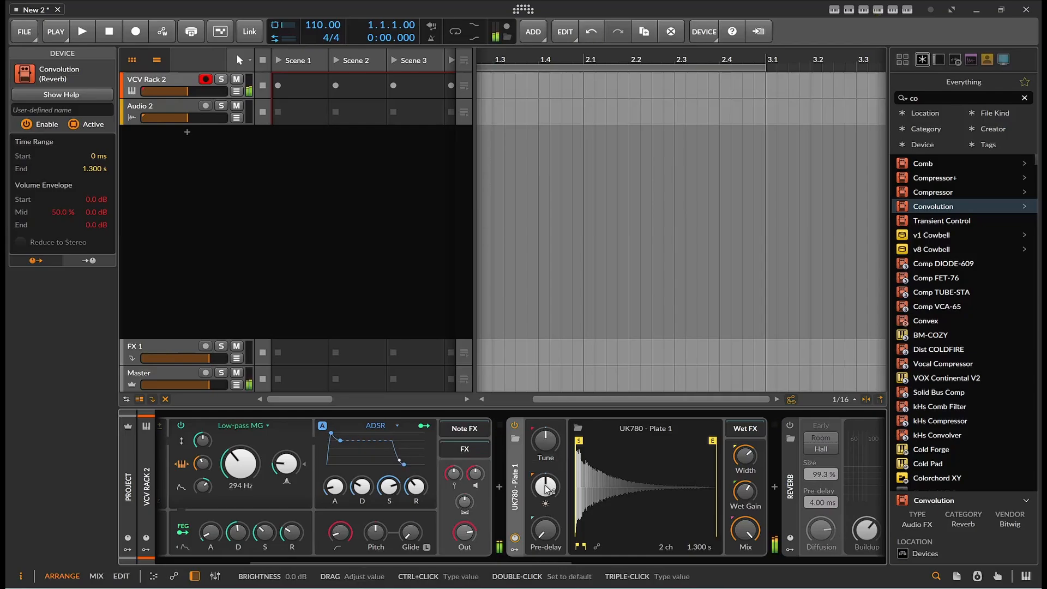
{"action": "left_click_drag", "start_coordinate": [545, 529], "coordinate": [545, 525]}
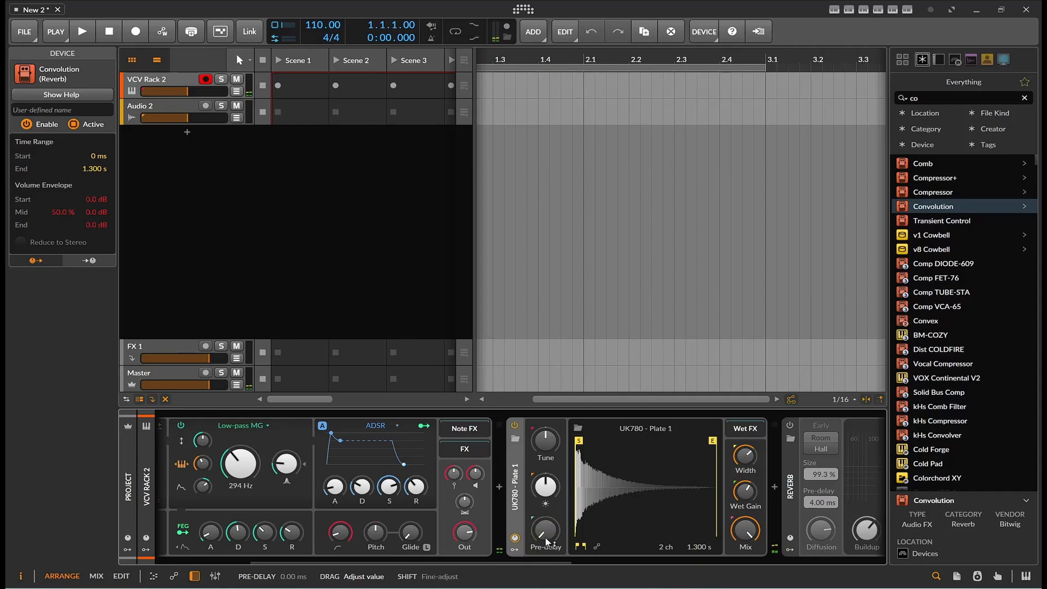
- Increase Convolution's stereo width and shorten the impulse by moving its end time to 758 ms
{"action": "left_click_drag", "start_coordinate": [745, 455], "coordinate": [745, 530]}
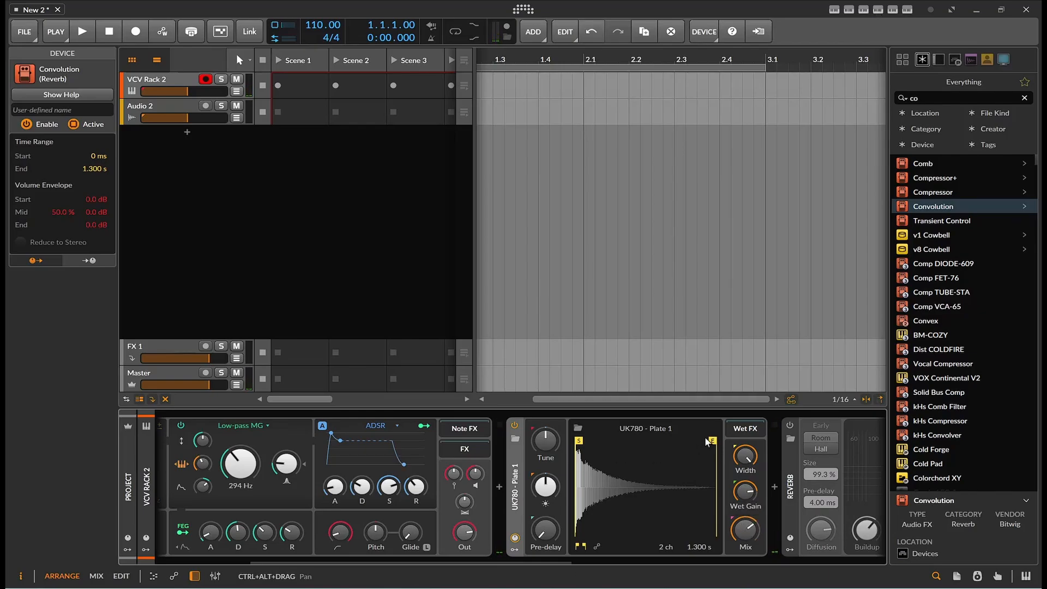
{"action": "mouse_move", "coordinate": [706, 440]}
{"action": "left_mouse_down"}
{"action": "mouse_move", "coordinate": [605, 451]}
{"action": "mouse_move", "coordinate": [654, 456]}
{"action": "left_mouse_up"}
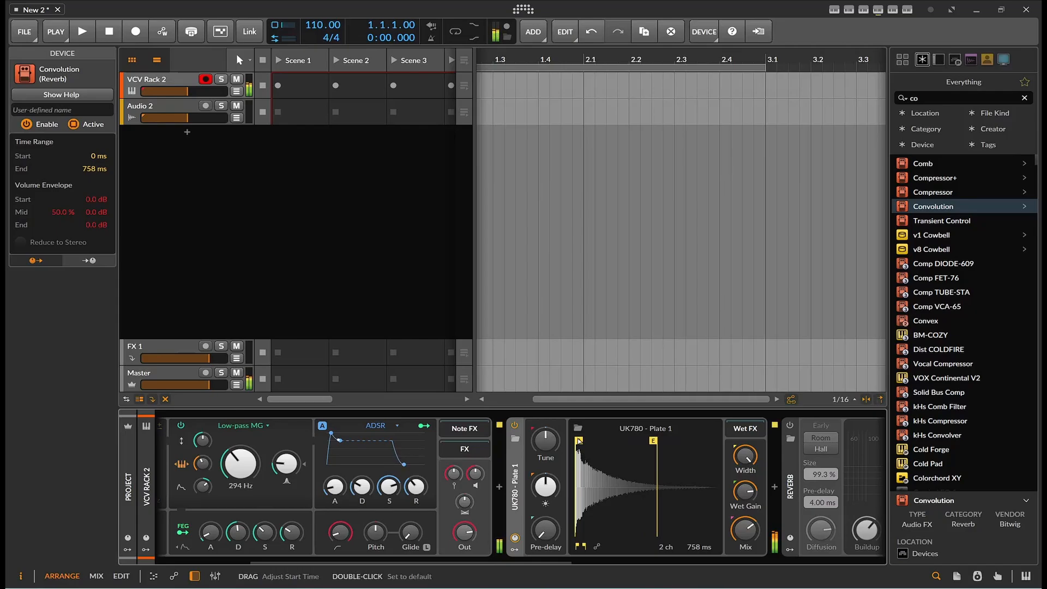
- Switch Convolution off and on repeatedly to compare the dry and reverberated sound, leaving it enabled
{"action": "left_click", "coordinate": [511, 426]}
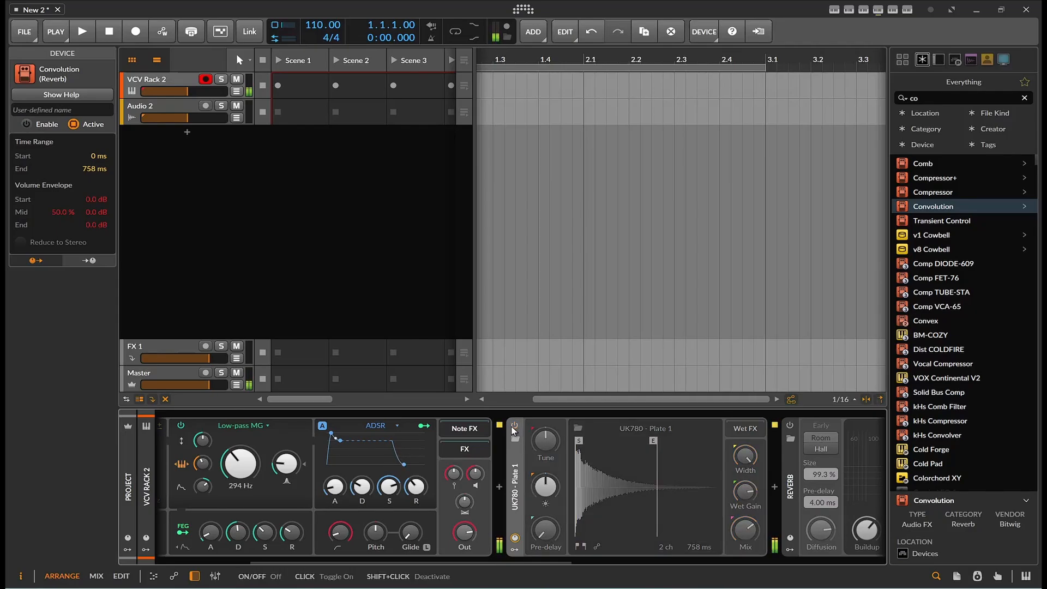
{"action": "left_click", "coordinate": [511, 425]}
{"action": "left_click", "coordinate": [511, 425]}
{"action": "left_click", "coordinate": [511, 426]}
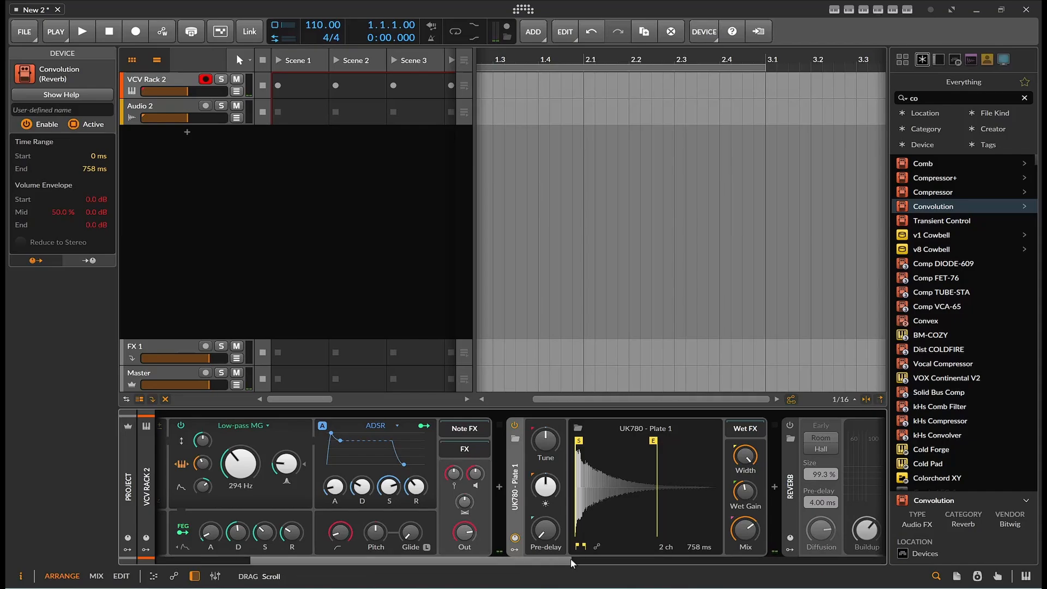
- Search the device browser for "delay" and insert Delay+ between Polymer and Convolution
{"action": "left_click_drag", "start_coordinate": [571, 558], "coordinate": [602, 576]}
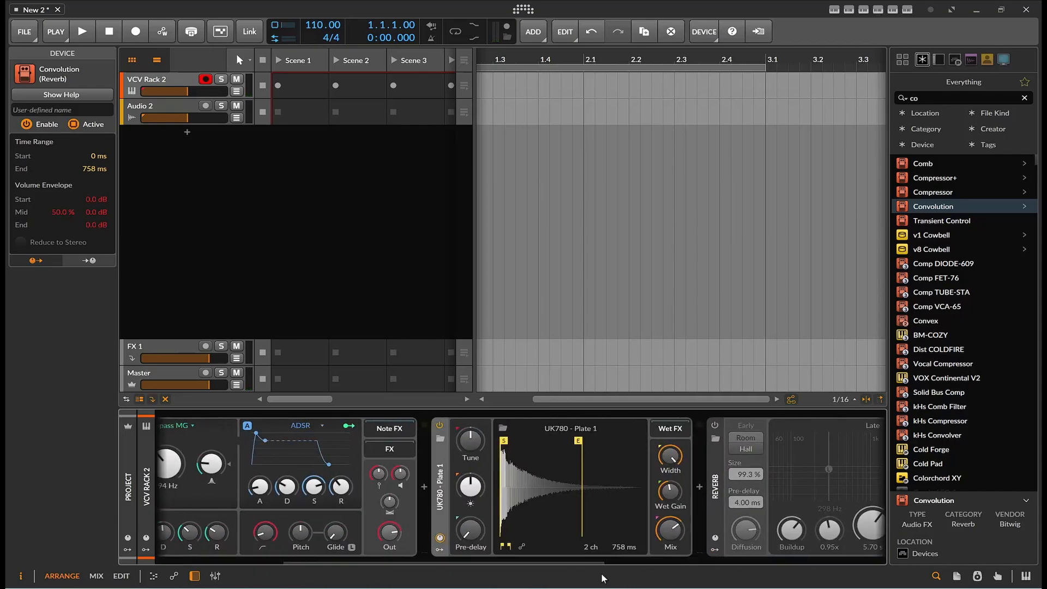
{"action": "left_click", "coordinate": [927, 98]}
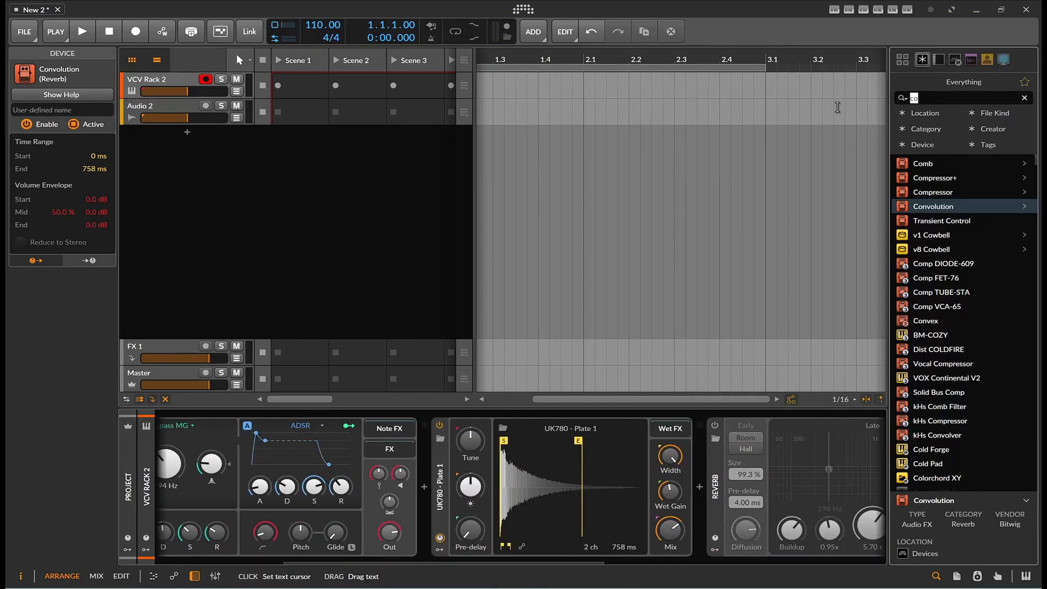
{"action": "type", "text": "delay"}
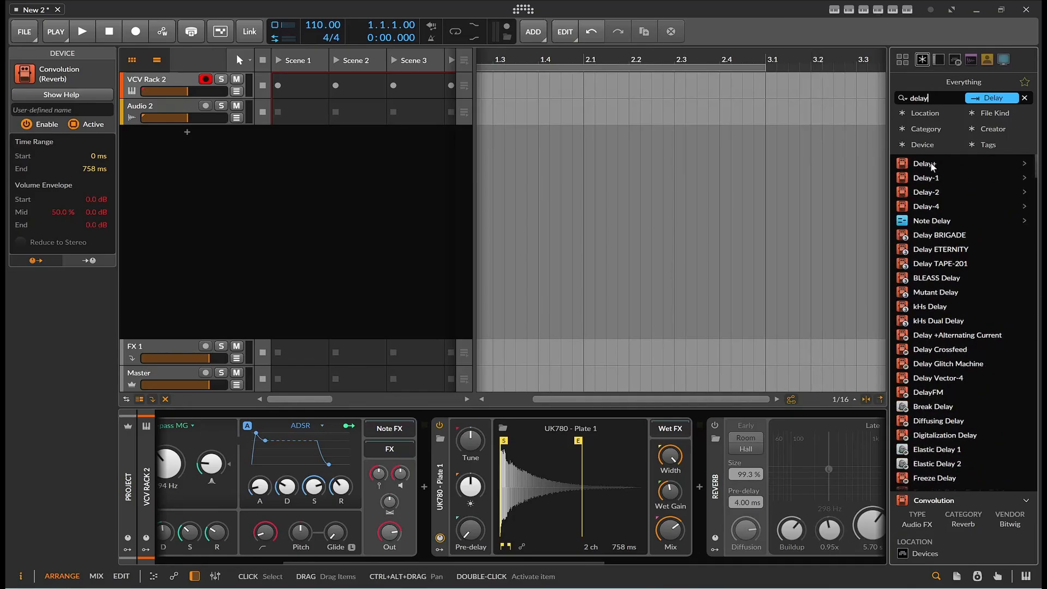
{"action": "key", "text": "Down"}
{"action": "key", "text": "Return"}
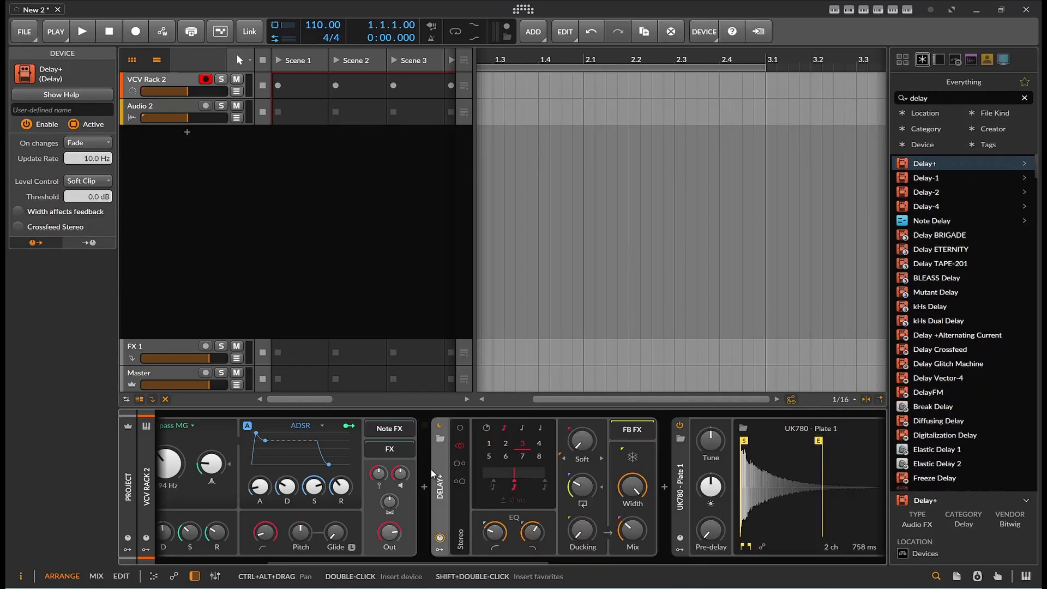
- Raise Delay+'s mix, choose its eighth-note delay unit and fine-tune the feedback
{"action": "left_click_drag", "start_coordinate": [641, 521], "coordinate": [641, 507]}
{"action": "left_click_drag", "start_coordinate": [581, 488], "coordinate": [581, 489]}
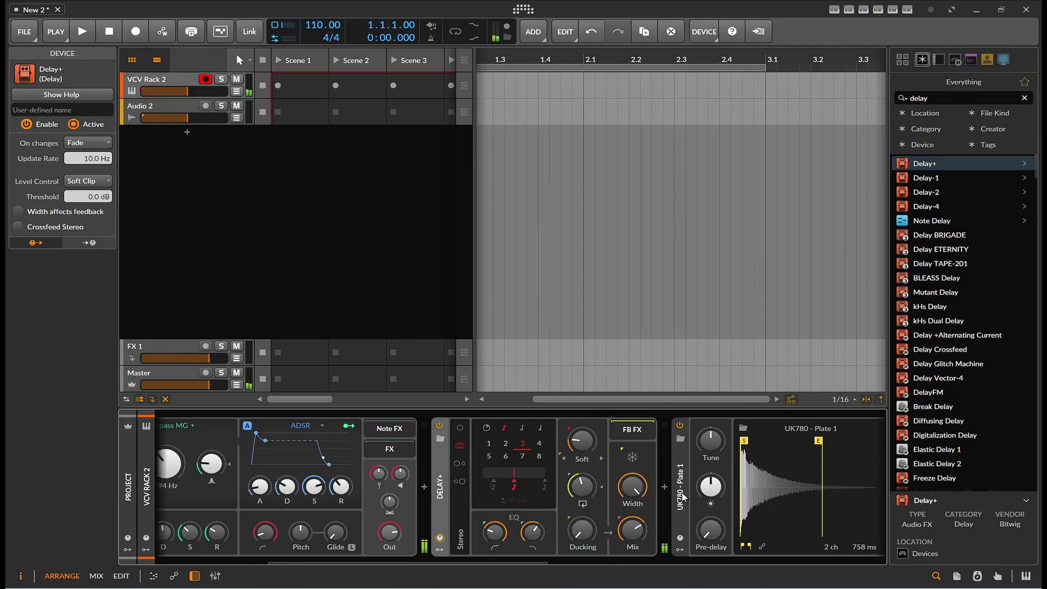
{"action": "left_click_drag", "start_coordinate": [698, 477], "coordinate": [662, 489]}
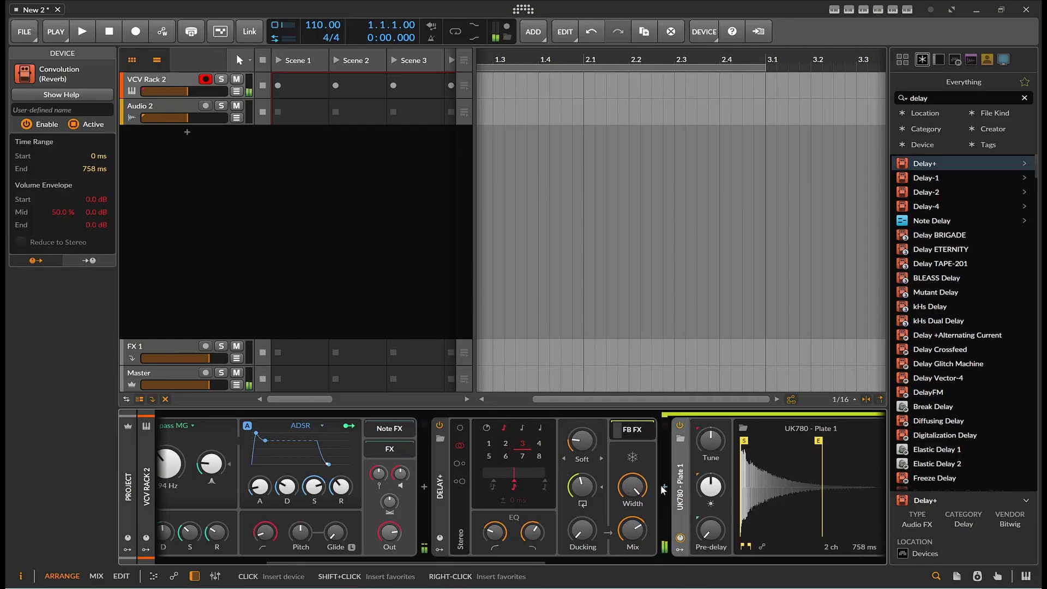
{"action": "left_click_drag", "start_coordinate": [528, 561], "coordinate": [599, 553]}
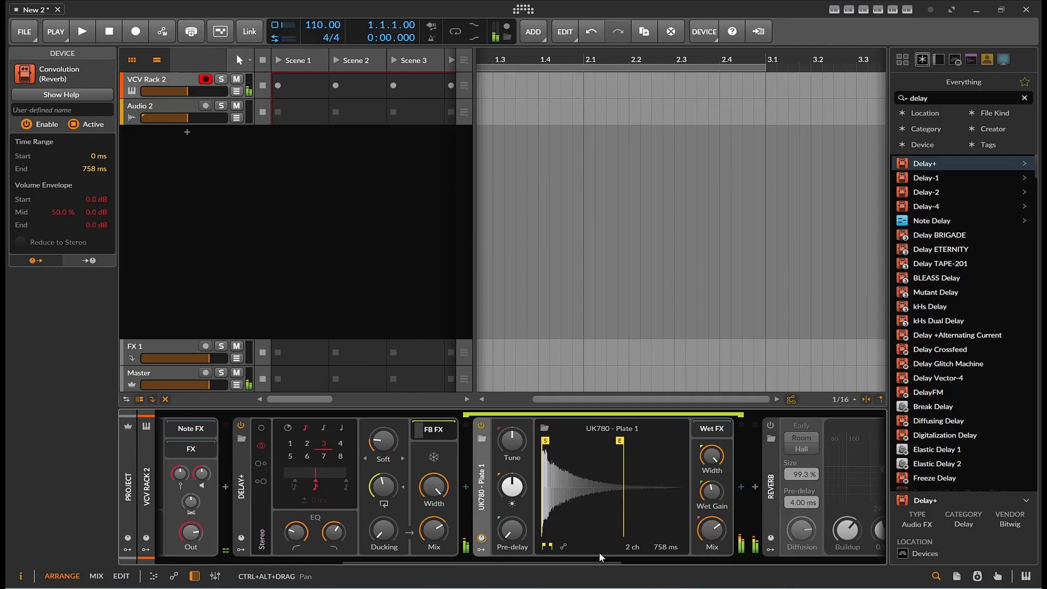
{"action": "left_click", "coordinate": [324, 427]}
{"action": "left_click_drag", "start_coordinate": [382, 487], "coordinate": [382, 476]}
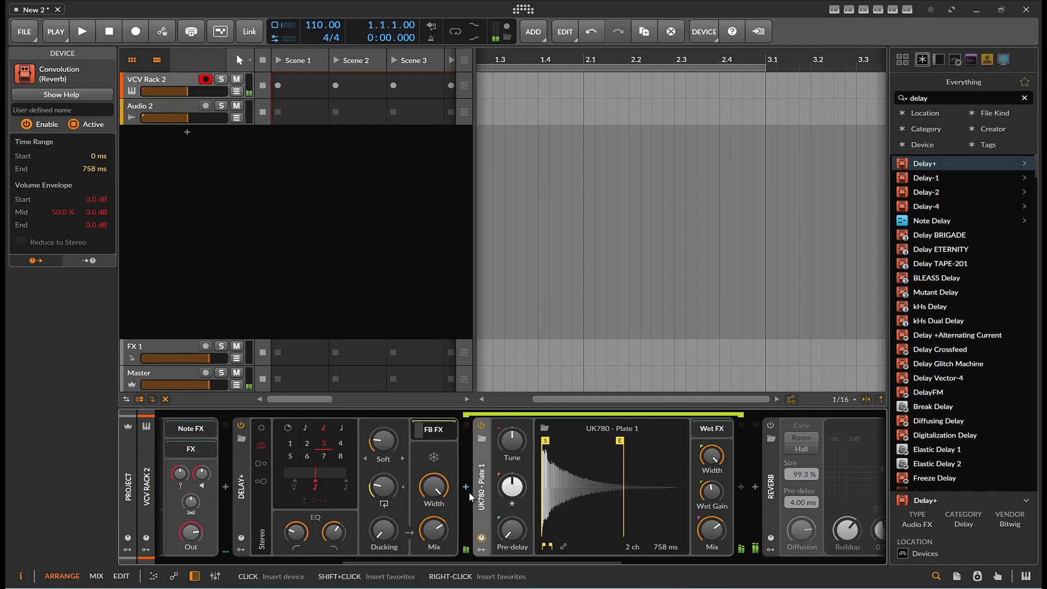
- Move Delay+ into Convolution's Wet FX chain and switch on the Reverb device that follows
{"action": "left_click_drag", "start_coordinate": [243, 492], "coordinate": [521, 489]}
{"action": "left_click_drag", "start_coordinate": [473, 438], "coordinate": [471, 434]}
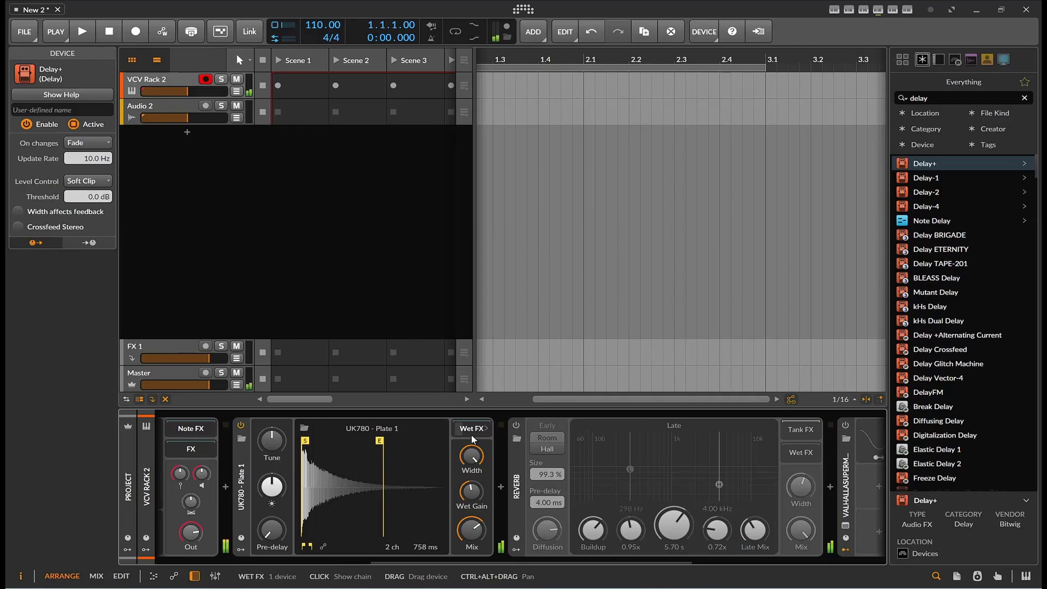
{"action": "left_click", "coordinate": [515, 426]}
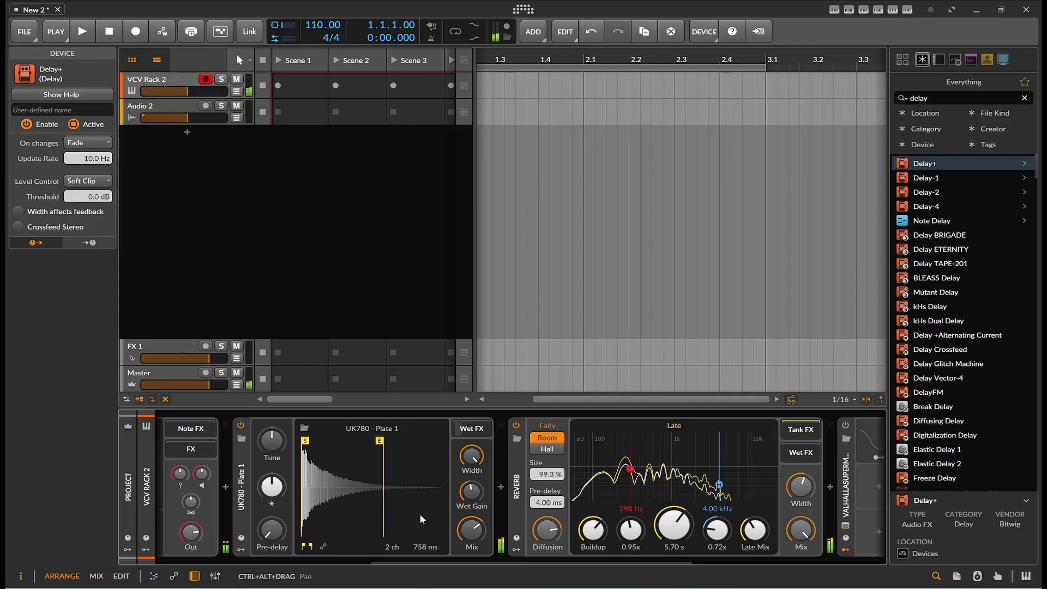
- Insert a second Delay+ between Convolution and Reverb, checking the contents of Convolution's Wet FX chain
{"action": "mouse_move", "coordinate": [485, 557]}
{"action": "left_mouse_down"}
{"action": "mouse_move", "coordinate": [403, 561]}
{"action": "mouse_move", "coordinate": [709, 558]}
{"action": "mouse_move", "coordinate": [489, 563]}
{"action": "left_mouse_up"}
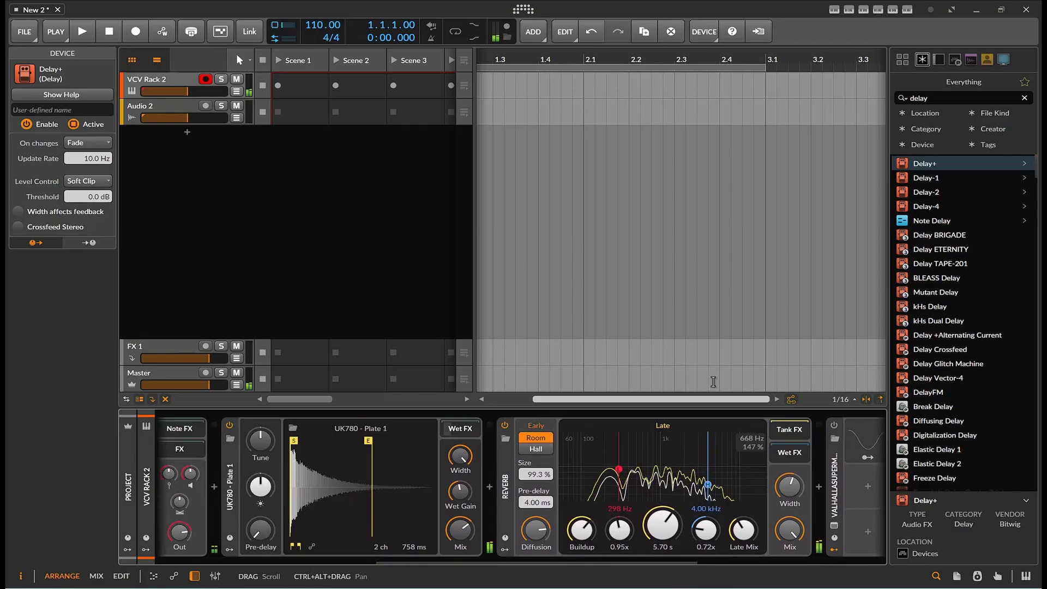
{"action": "mouse_move", "coordinate": [926, 164]}
{"action": "left_mouse_down"}
{"action": "mouse_move", "coordinate": [735, 269]}
{"action": "mouse_move", "coordinate": [480, 436]}
{"action": "mouse_move", "coordinate": [489, 450]}
{"action": "left_mouse_up"}
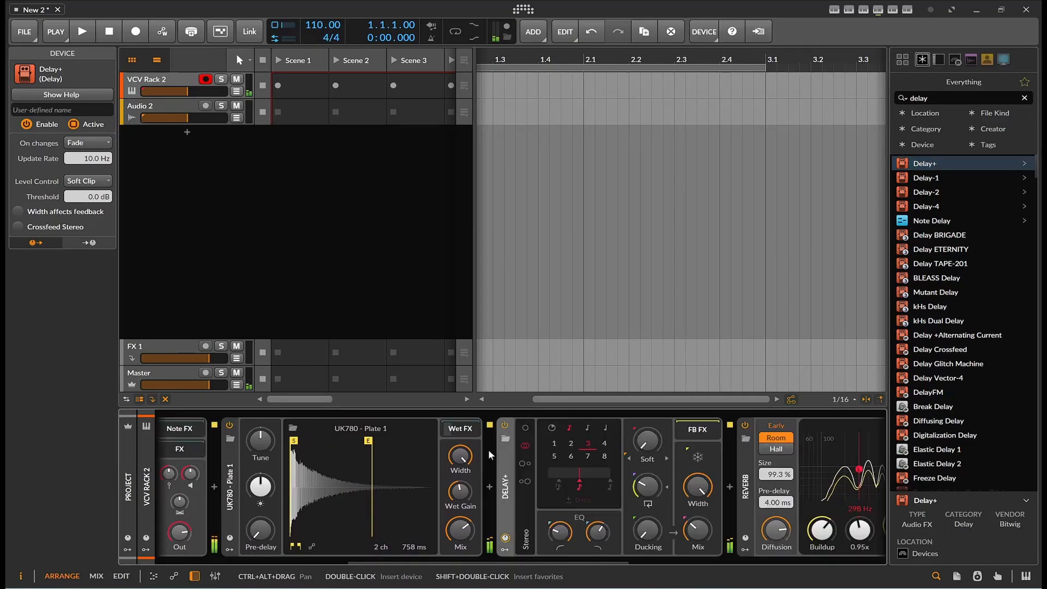
{"action": "left_click", "coordinate": [461, 429]}
{"action": "left_click", "coordinate": [462, 429]}
{"action": "left_click", "coordinate": [462, 430]}
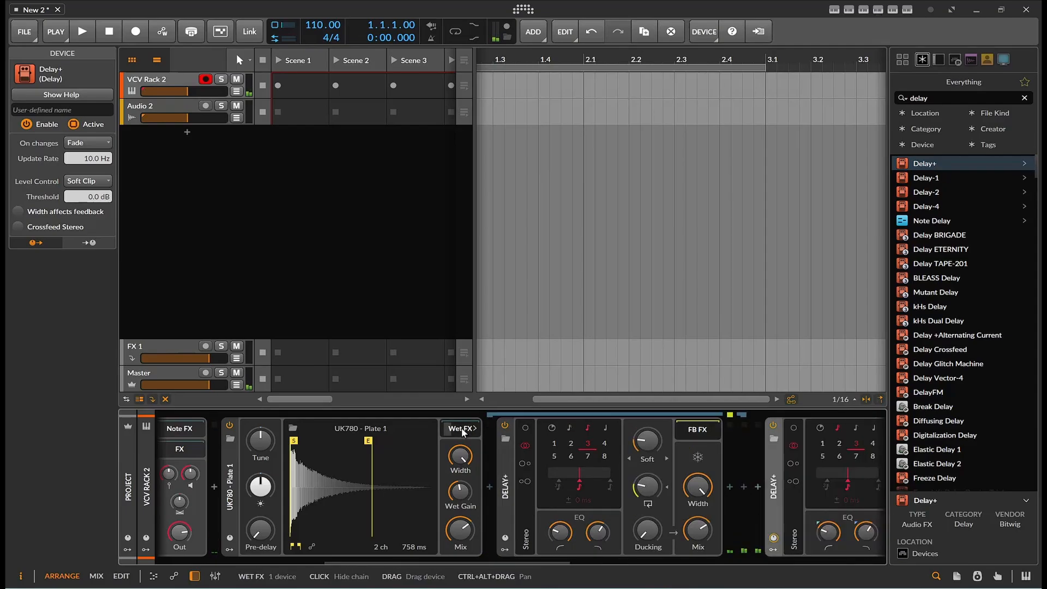
{"action": "left_click", "coordinate": [462, 430]}
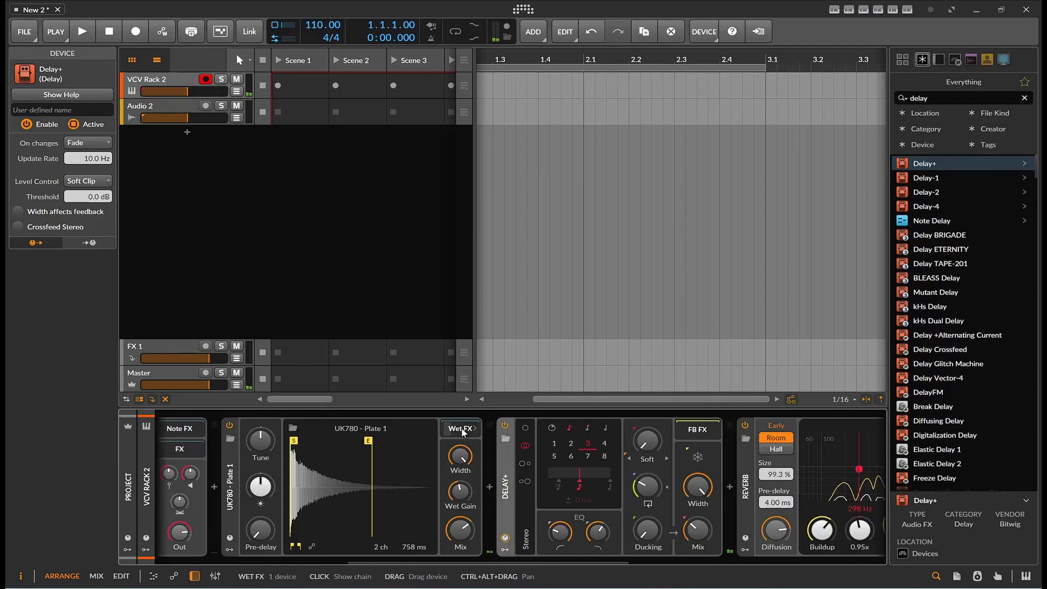
- Switch off Reverb and move the second Delay+ into Convolution's Wet FX chain
{"action": "left_click", "coordinate": [745, 425]}
{"action": "left_click_drag", "start_coordinate": [512, 467], "coordinate": [459, 433]}
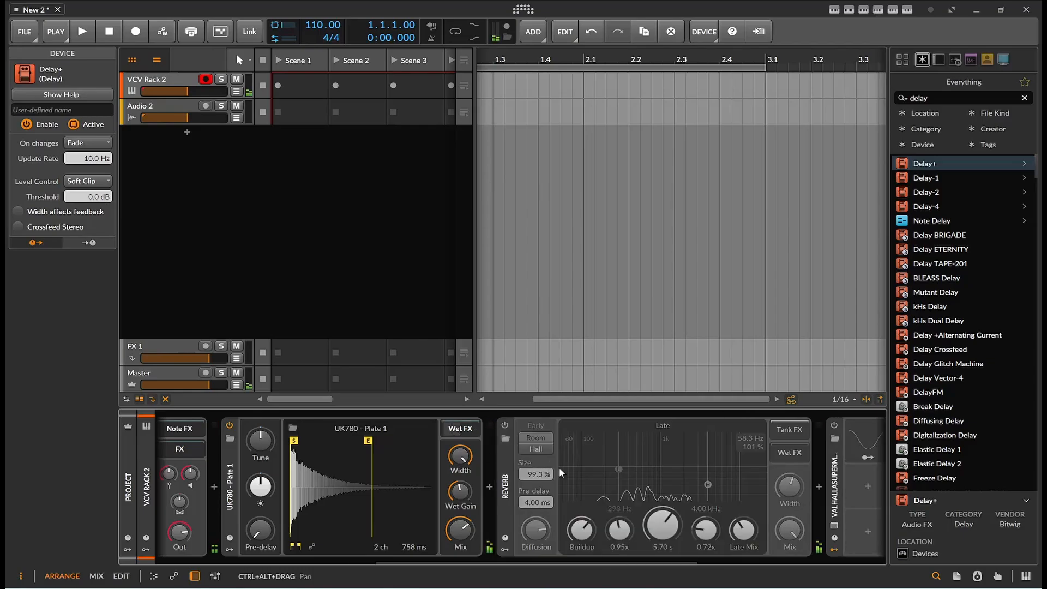
{"action": "left_click", "coordinate": [463, 433]}
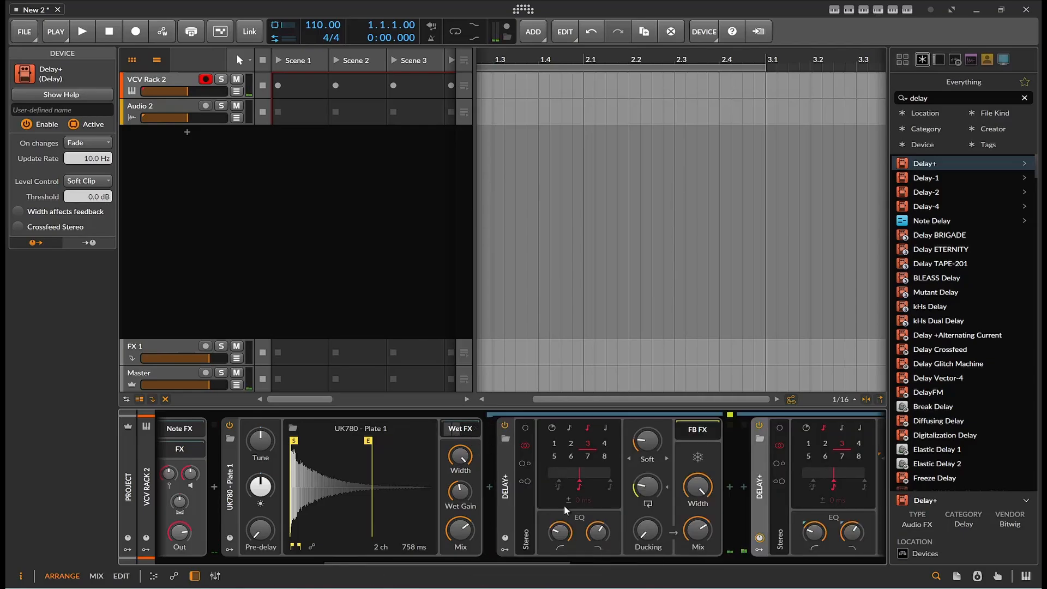
- Delete the second Delay+ from Convolution's Wet FX chain
{"action": "scroll", "coordinate": [678, 541], "scroll_direction": "left", "scroll_amount": 3}
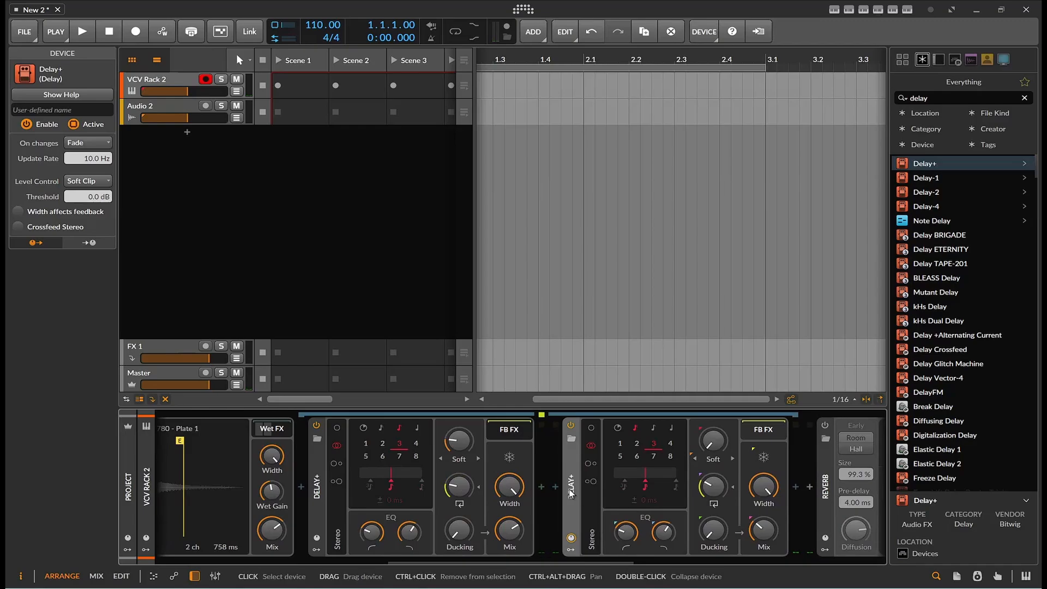
{"action": "right_click", "coordinate": [567, 512]}
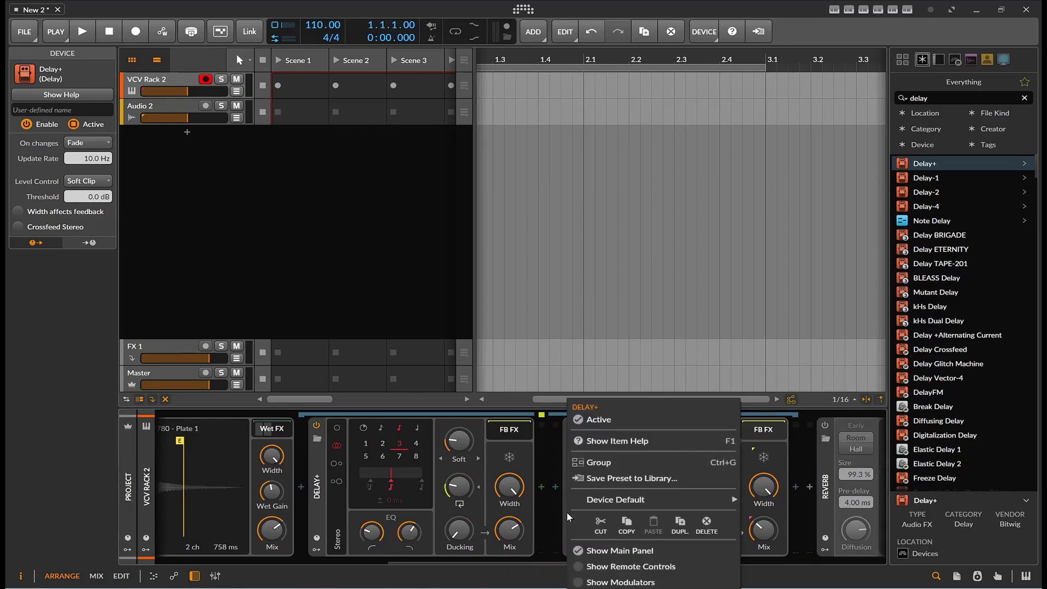
{"action": "left_click", "coordinate": [693, 527]}
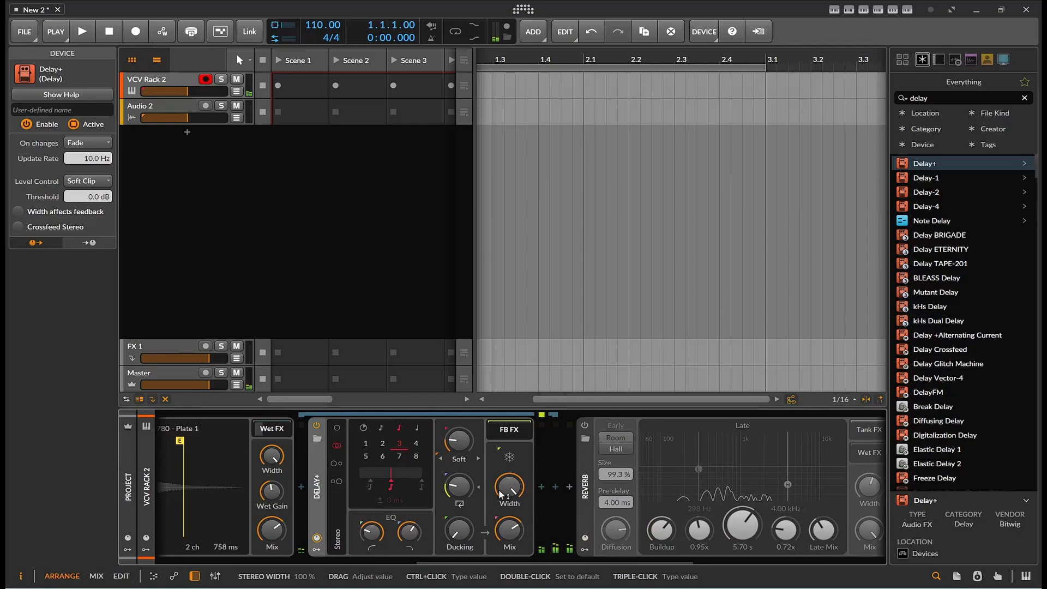
- Set the Wet FX Delay+ to 56.0 % feedback and change its note-based timing to a free delay time of 1.85 s
{"action": "left_click_drag", "start_coordinate": [458, 487], "coordinate": [458, 480]}
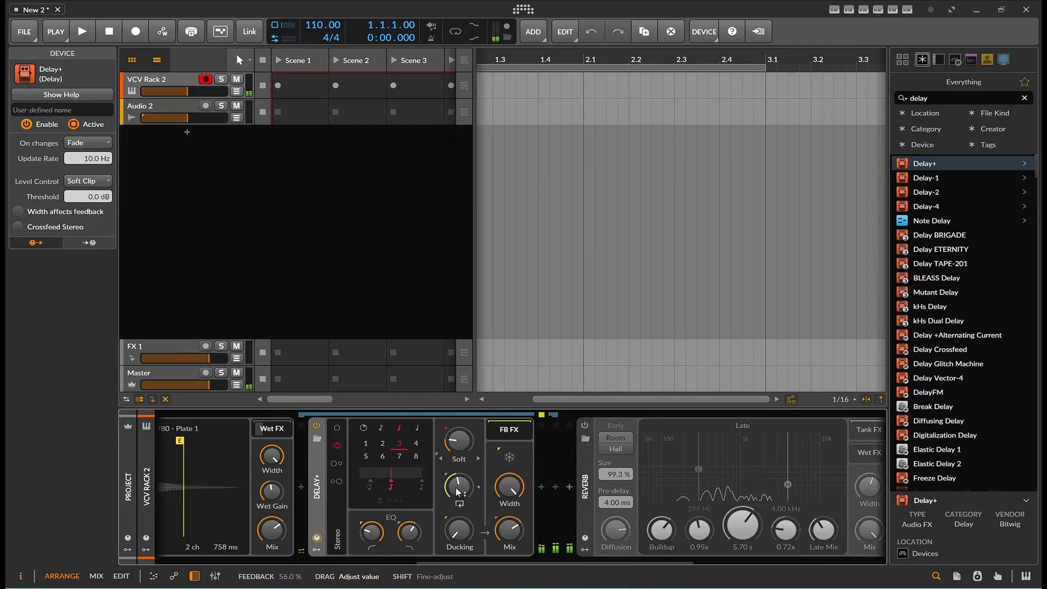
{"action": "left_click_drag", "start_coordinate": [527, 561], "coordinate": [486, 558]}
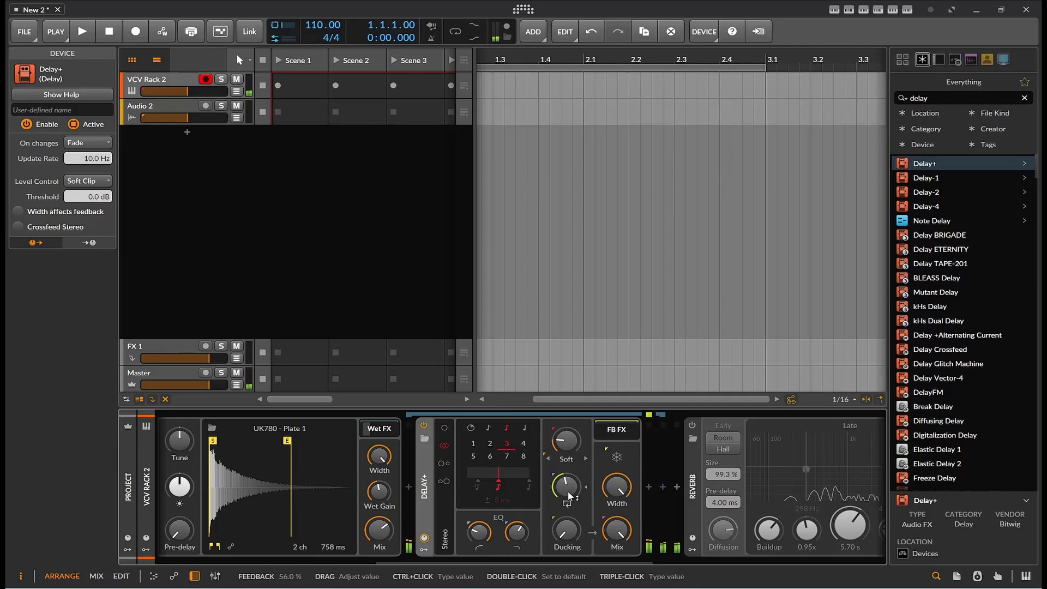
{"action": "left_click", "coordinate": [506, 456]}
{"action": "left_click_drag", "start_coordinate": [507, 473], "coordinate": [508, 474]}
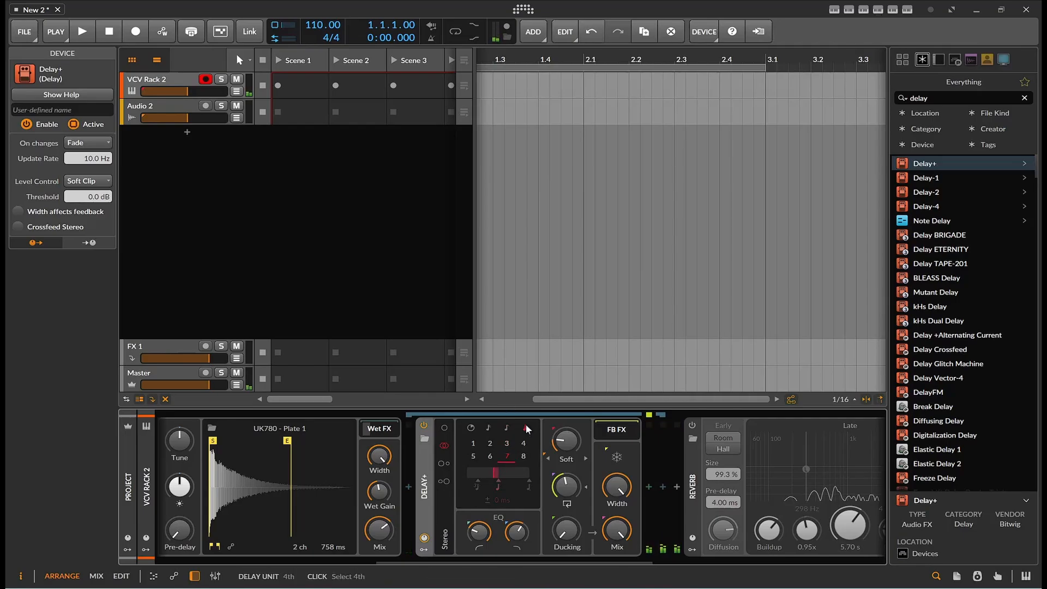
{"action": "left_click", "coordinate": [470, 427]}
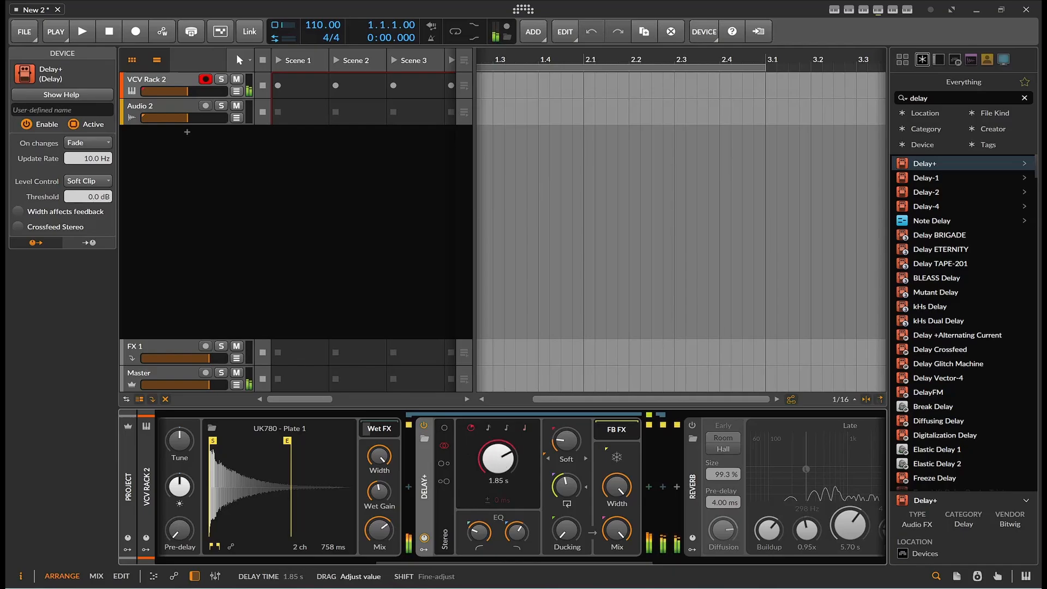
{"action": "left_click_drag", "start_coordinate": [498, 459], "coordinate": [503, 462]}
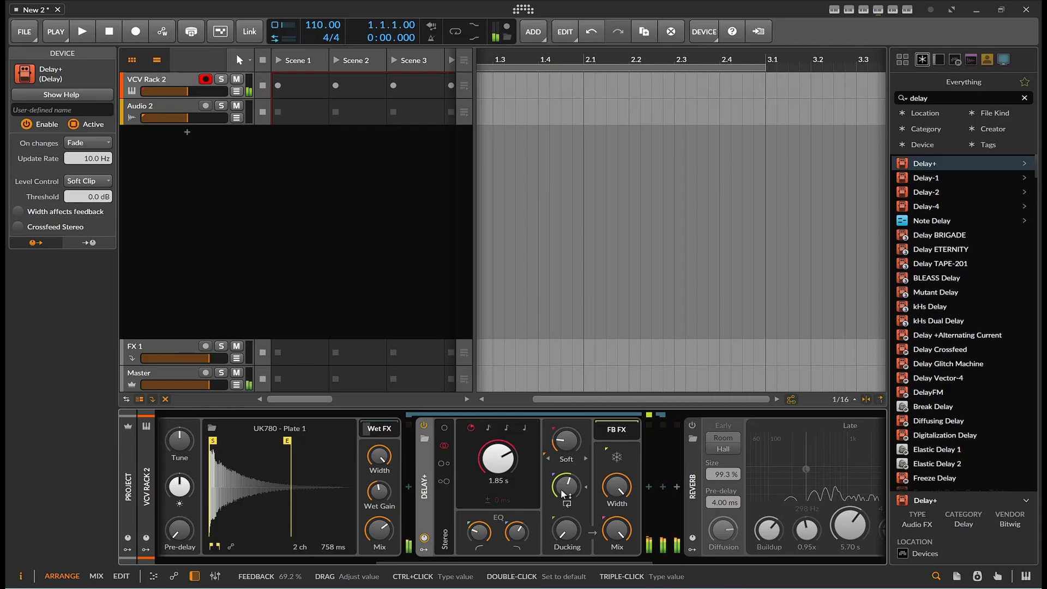
- Readjust Delay+'s feedback and increase its Soft amount
{"action": "mouse_move", "coordinate": [561, 489]}
{"action": "left_mouse_down"}
{"action": "mouse_move", "coordinate": [561, 512]}
{"action": "mouse_move", "coordinate": [568, 486]}
{"action": "left_mouse_up"}
{"action": "left_click_drag", "start_coordinate": [566, 440], "coordinate": [576, 448]}
{"action": "left_click_drag", "start_coordinate": [442, 557], "coordinate": [378, 557]}
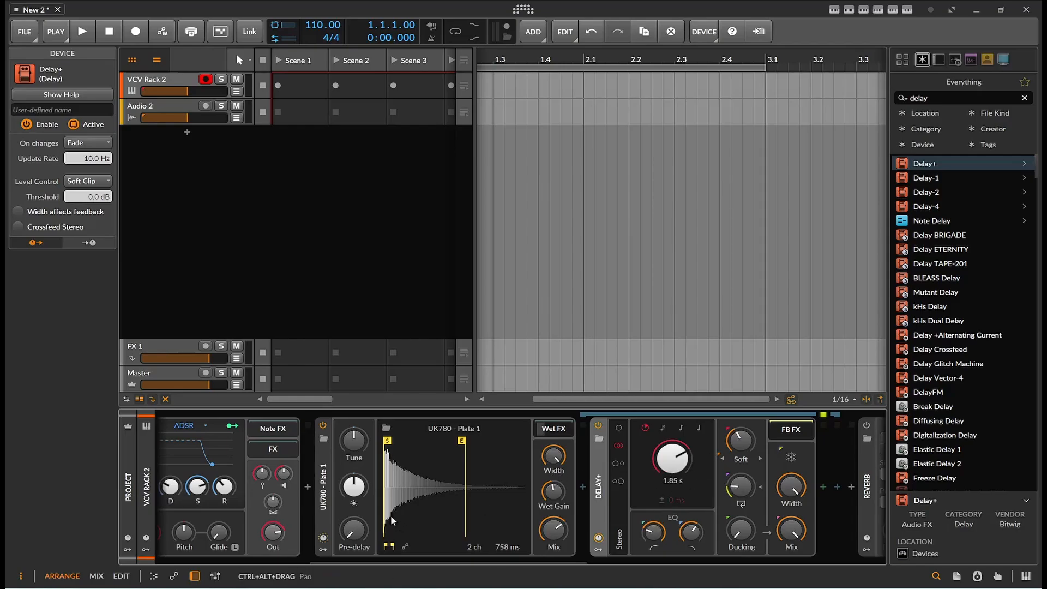
- Move Reverb into Convolution's Wet FX chain ahead of Delay+ and switch it on
{"action": "left_click", "coordinate": [859, 465]}
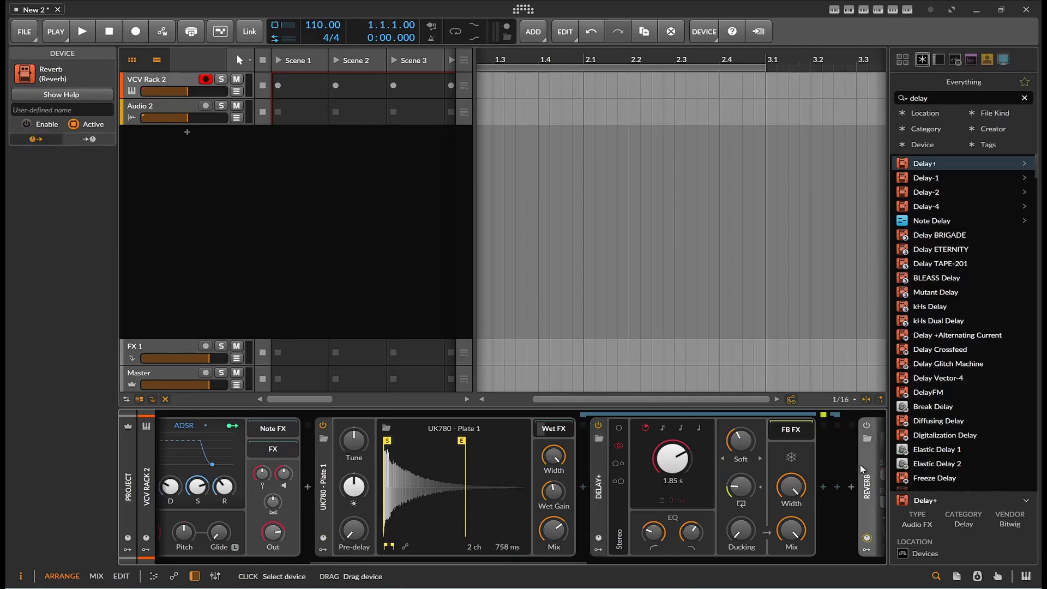
{"action": "left_click_drag", "start_coordinate": [859, 465], "coordinate": [689, 480]}
{"action": "left_click_drag", "start_coordinate": [579, 497], "coordinate": [577, 494]}
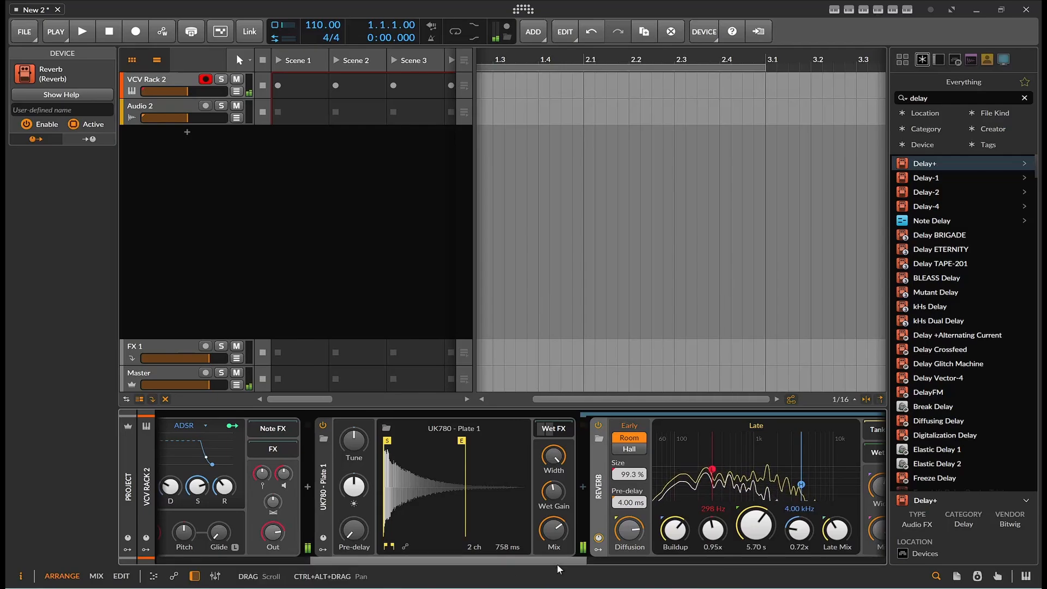
- Raise Convolution's wet gain and set its mix to 100 %
{"action": "left_click_drag", "start_coordinate": [557, 564], "coordinate": [705, 561]}
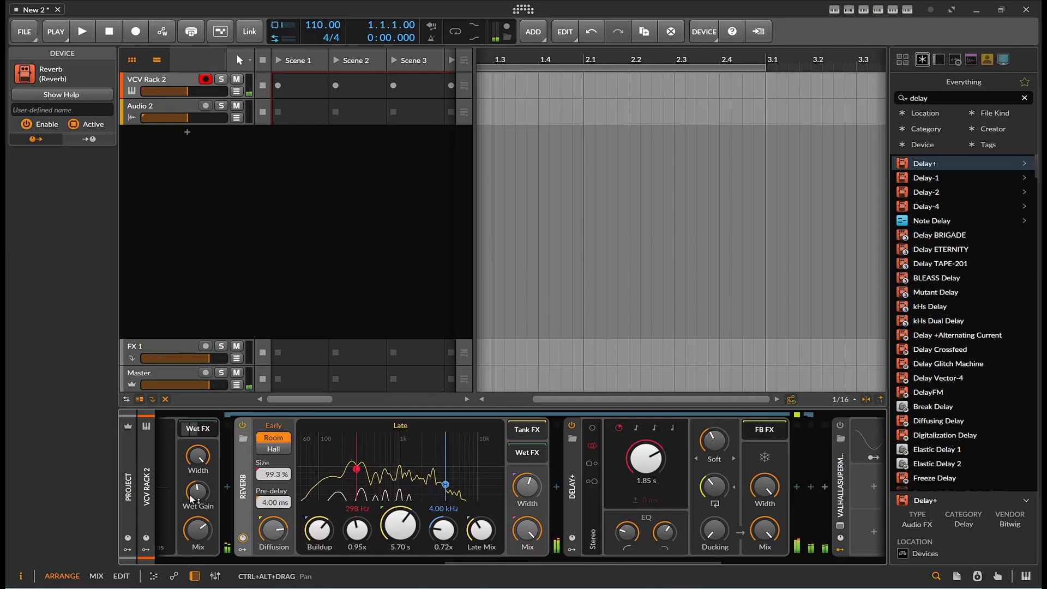
{"action": "left_click_drag", "start_coordinate": [201, 502], "coordinate": [193, 496]}
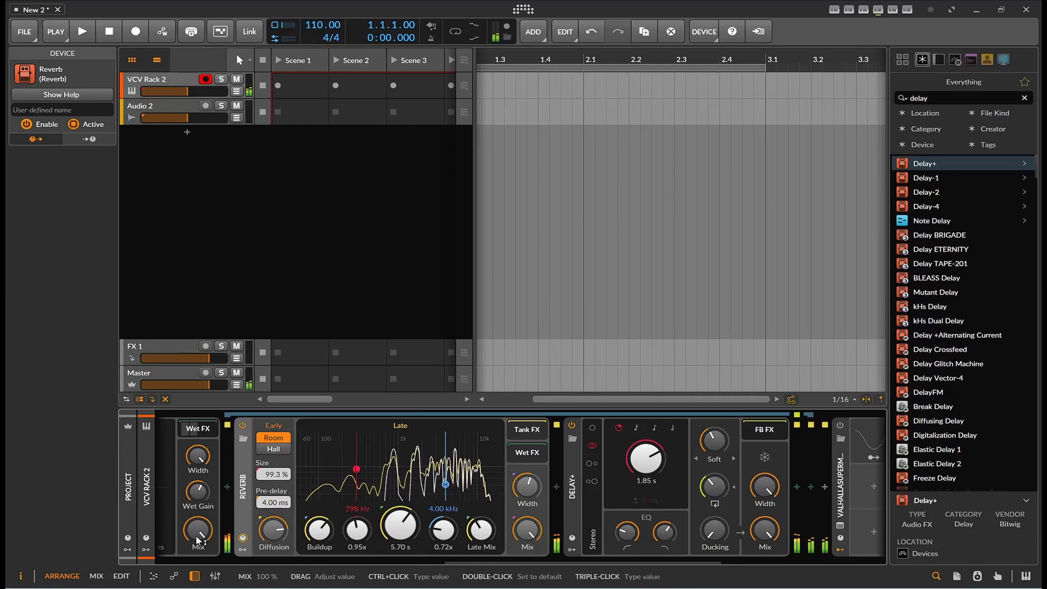
- Set Reverb's early reflections to Hall, raise its late mix and set the high-band decay factor to 1.05x
{"action": "left_click", "coordinate": [273, 448]}
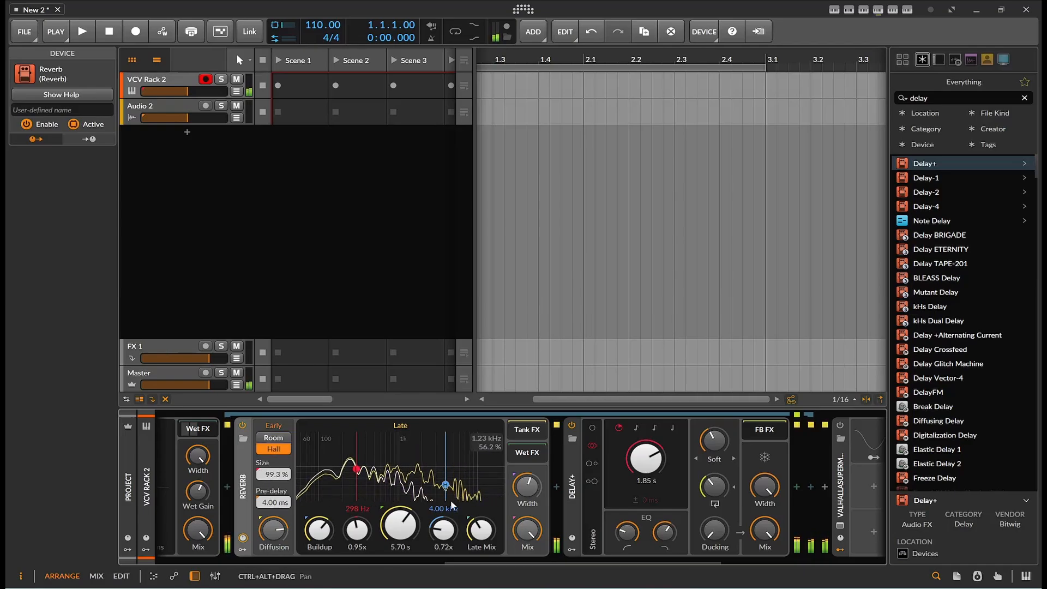
{"action": "left_click_drag", "start_coordinate": [569, 557], "coordinate": [534, 561]}
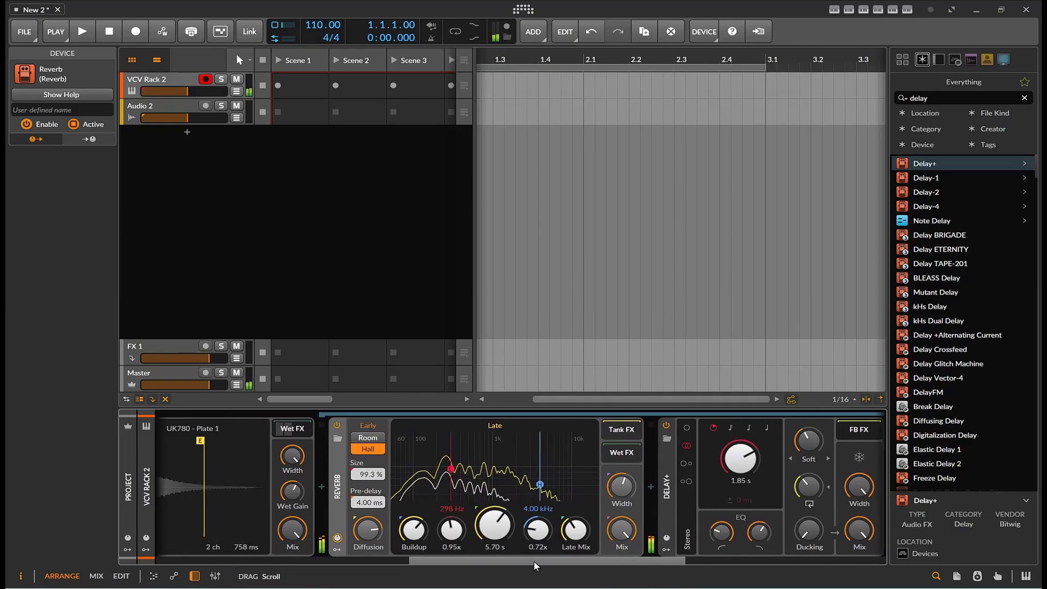
{"action": "left_click_drag", "start_coordinate": [580, 529], "coordinate": [580, 527]}
{"action": "mouse_move", "coordinate": [572, 530]}
{"action": "left_mouse_down"}
{"action": "mouse_move", "coordinate": [542, 525]}
{"action": "mouse_move", "coordinate": [542, 511]}
{"action": "left_mouse_up"}
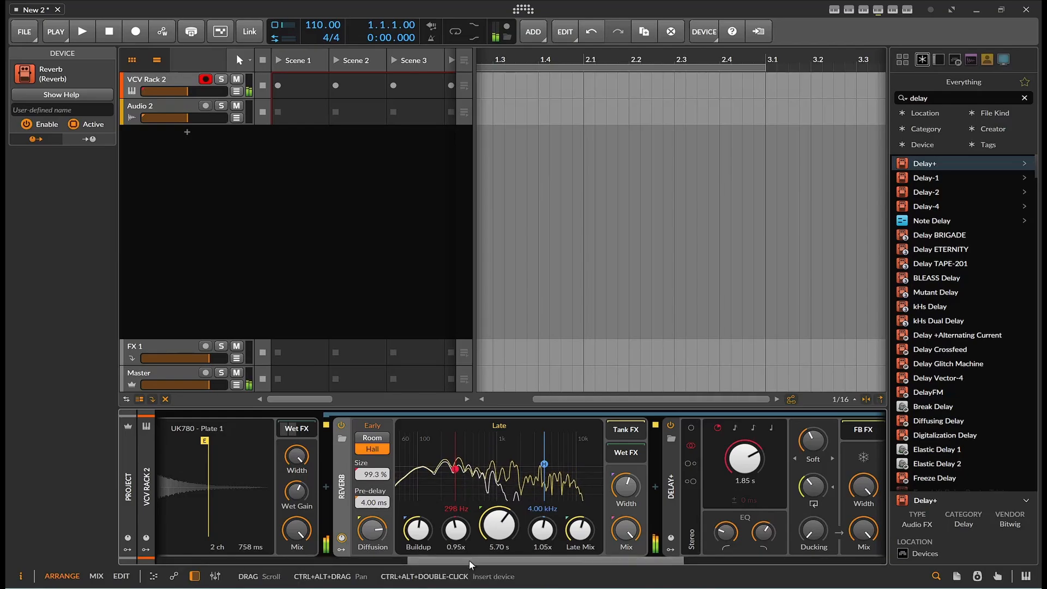
- Lower the feedback of the Delay+ that follows Reverb in the Wet FX chain
{"action": "left_click_drag", "start_coordinate": [468, 560], "coordinate": [395, 567]}
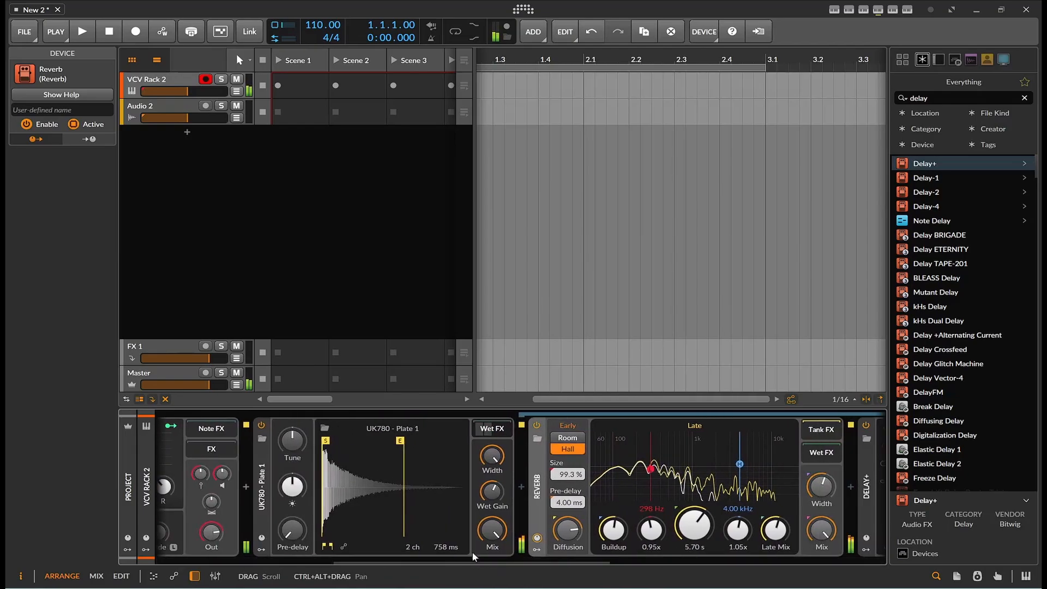
{"action": "left_click_drag", "start_coordinate": [549, 554], "coordinate": [672, 550]}
{"action": "left_click_drag", "start_coordinate": [686, 485], "coordinate": [687, 524]}
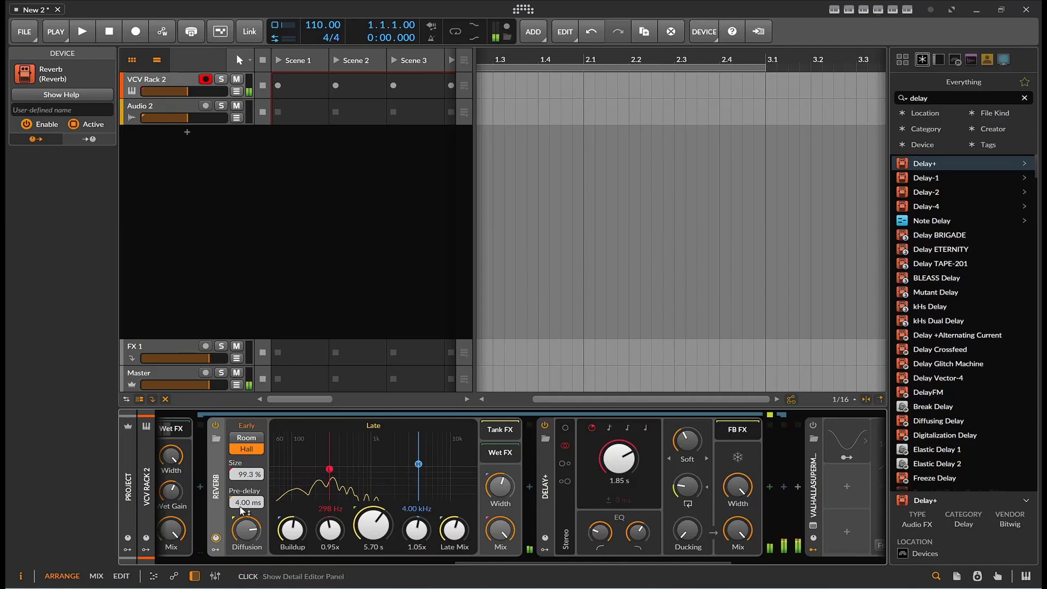
- Switch off Convolution together with its nested Reverb and Delay+, and select the device
{"action": "left_click_drag", "start_coordinate": [500, 556], "coordinate": [388, 545]}
{"action": "left_click", "coordinate": [244, 425]}
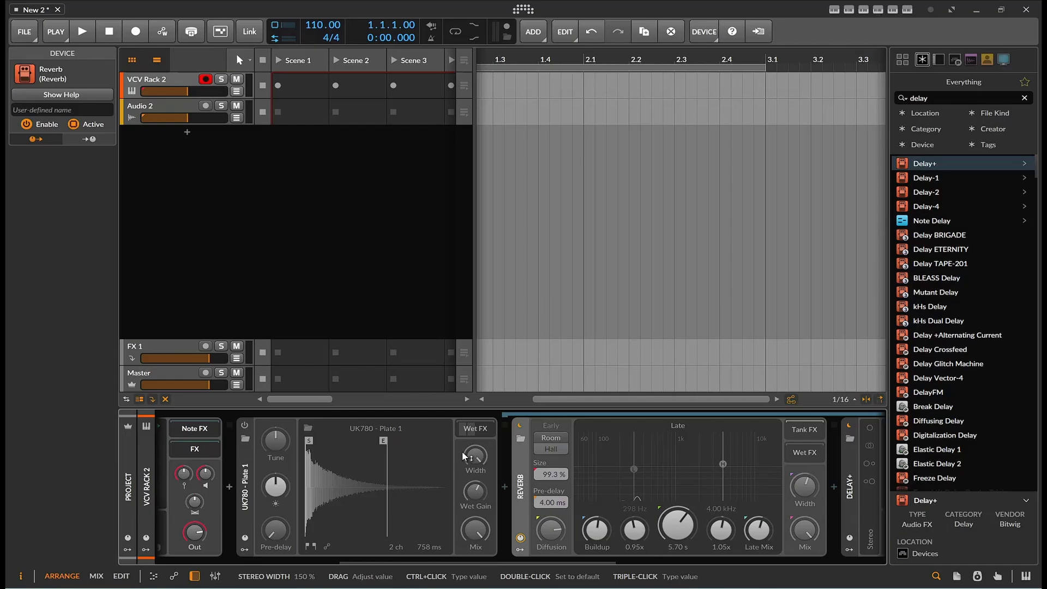
{"action": "left_click", "coordinate": [246, 481]}
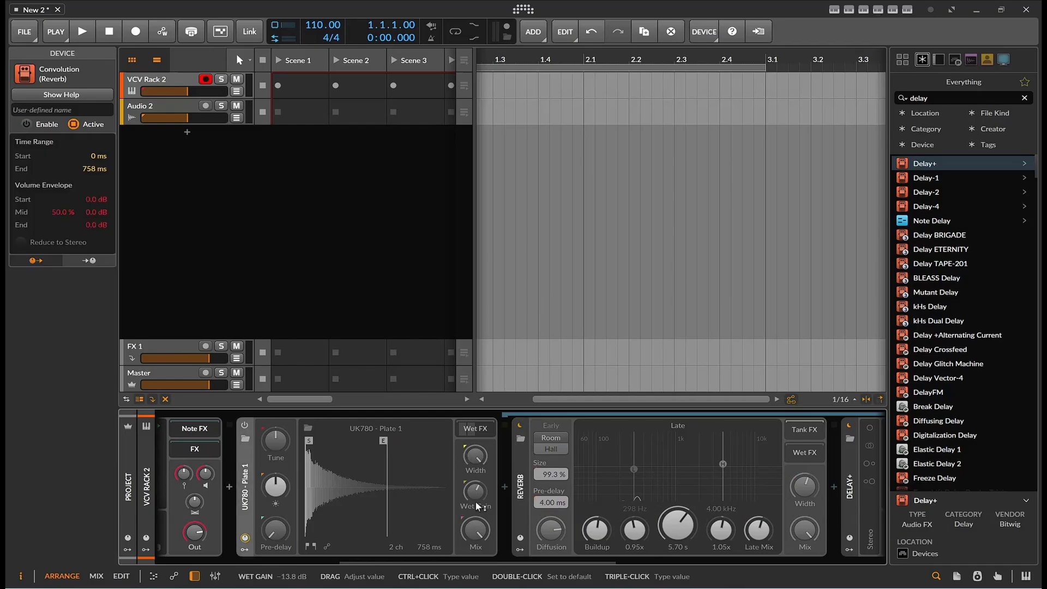
- Switch on the VCV Rack 2 device at the end of the chain
{"action": "left_click_drag", "start_coordinate": [506, 559], "coordinate": [378, 559]}
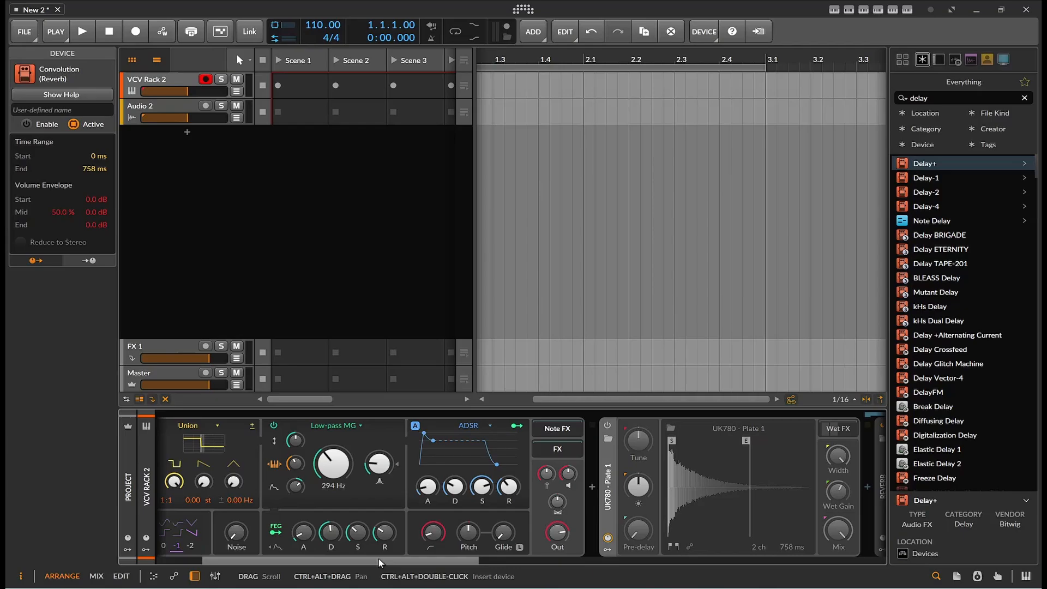
{"action": "left_click_drag", "start_coordinate": [378, 558], "coordinate": [669, 559]}
{"action": "scroll", "coordinate": [771, 530], "scroll_direction": "down", "scroll_amount": 5}
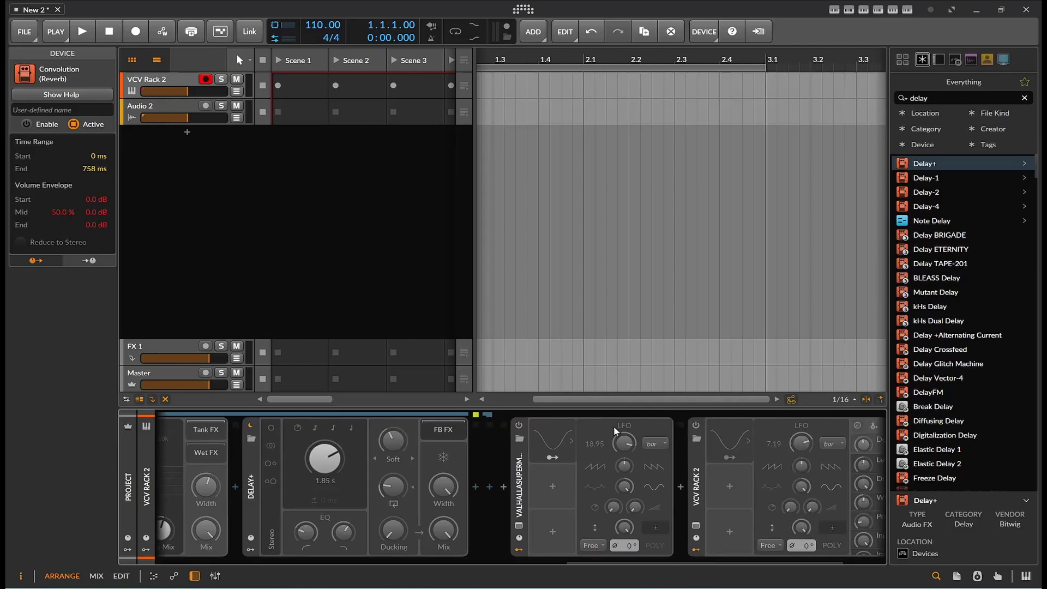
{"action": "left_click", "coordinate": [696, 424]}
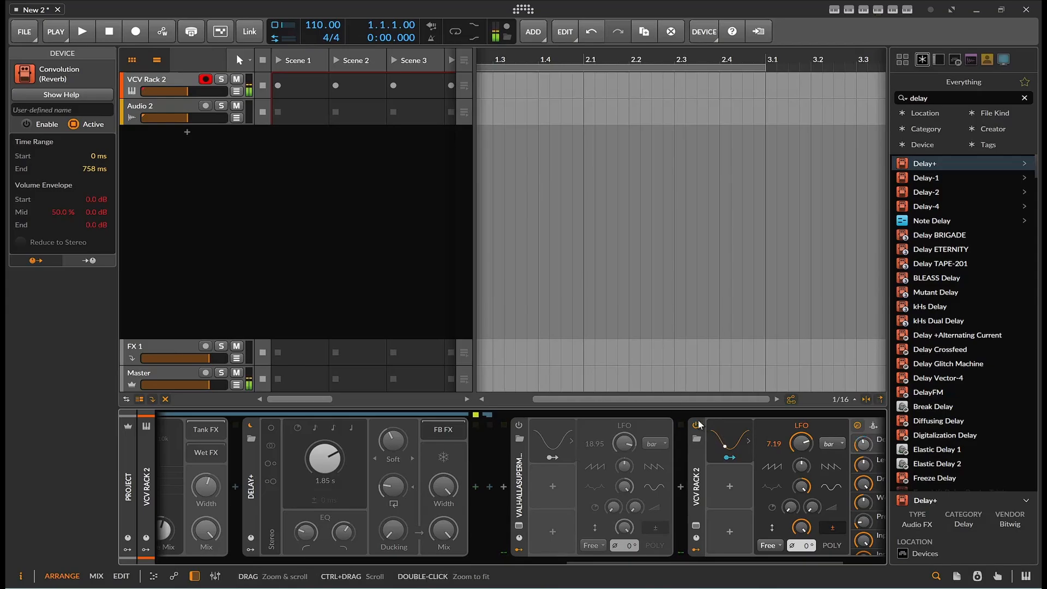
- Find the ujam plug-ins in the browser and replace the Polymer synth at the start of the chain with VG-IRON2
{"action": "left_click_drag", "start_coordinate": [649, 559], "coordinate": [105, 586]}
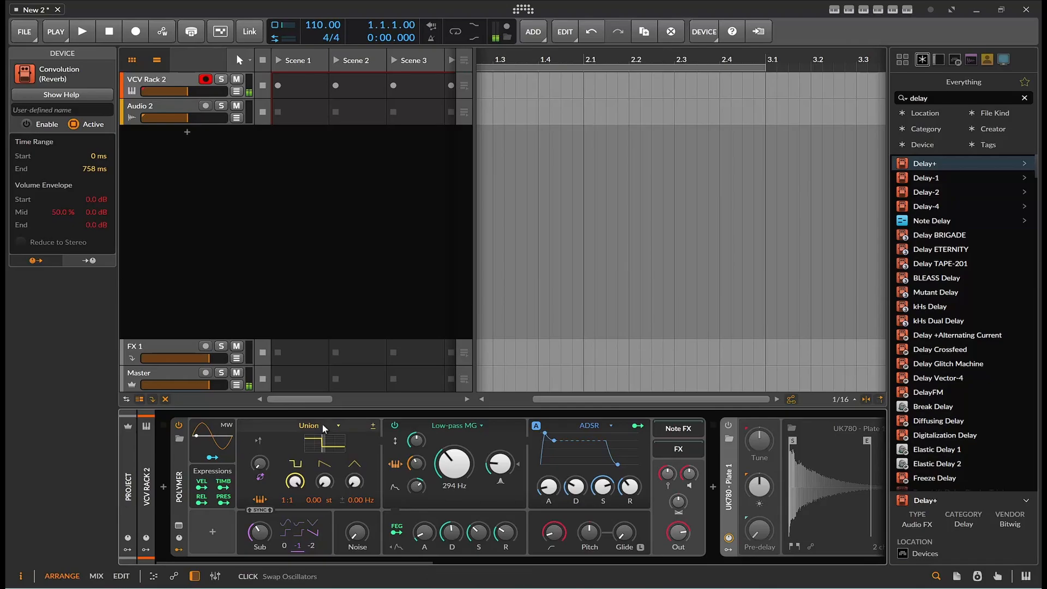
{"action": "left_click", "coordinate": [943, 98]}
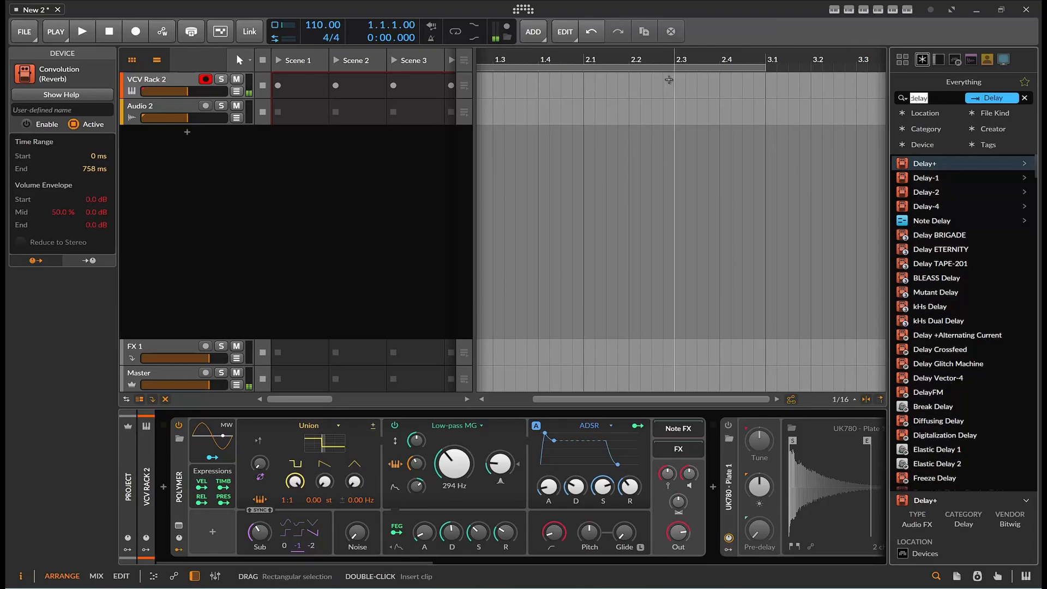
{"action": "type", "text": "car"}
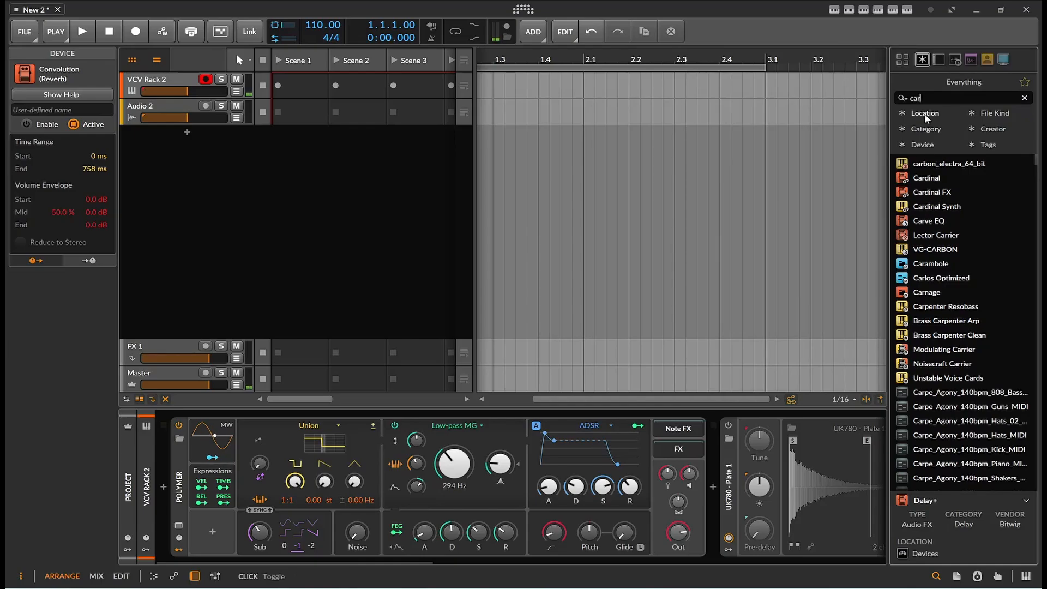
{"action": "triple_click", "coordinate": [925, 98]}
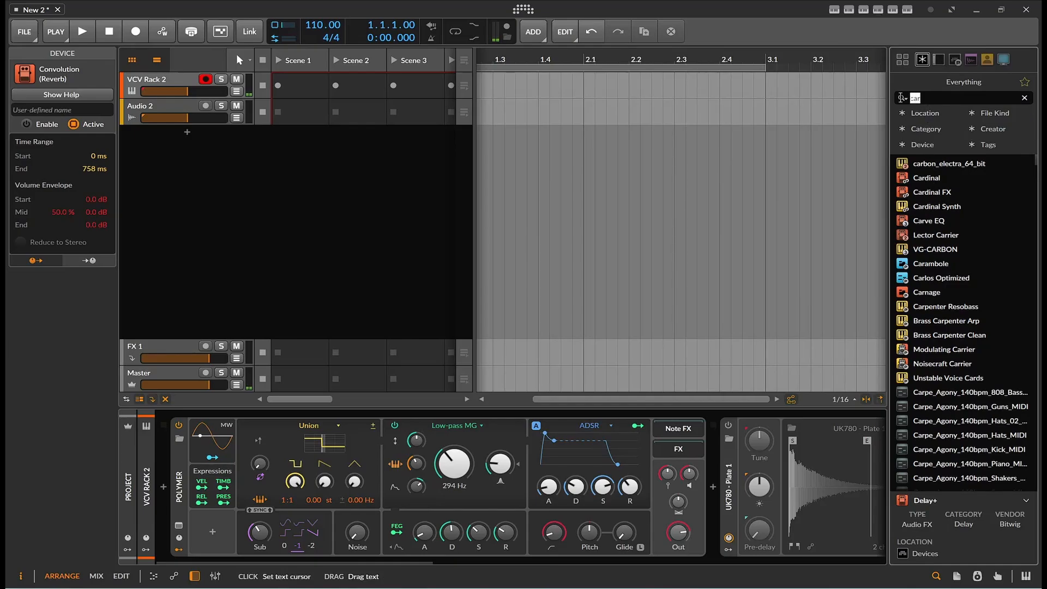
{"action": "type", "text": "ujam"}
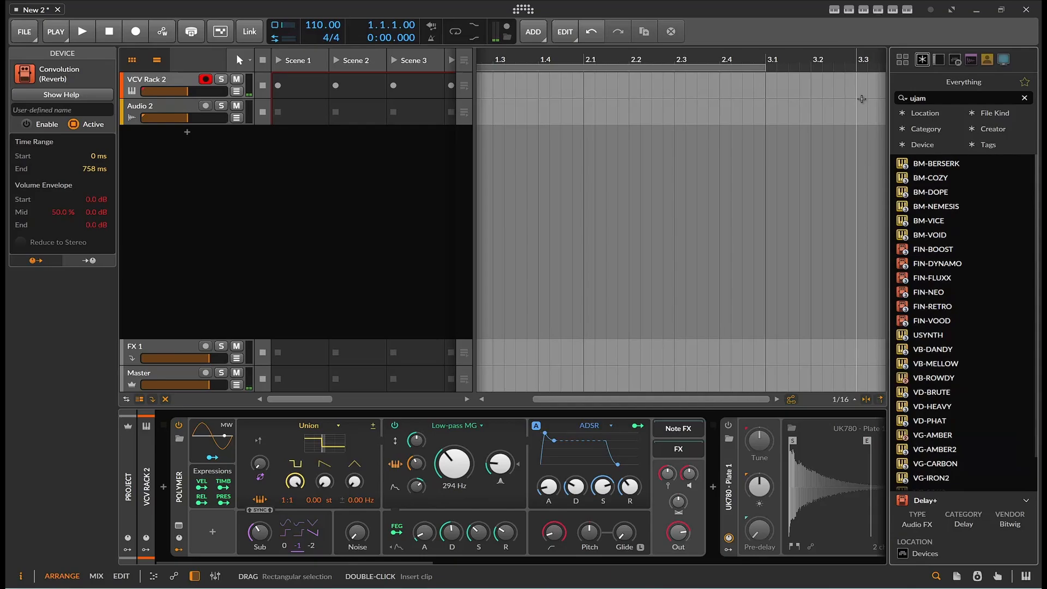
{"action": "scroll", "coordinate": [959, 250], "scroll_direction": "down", "scroll_amount": 1}
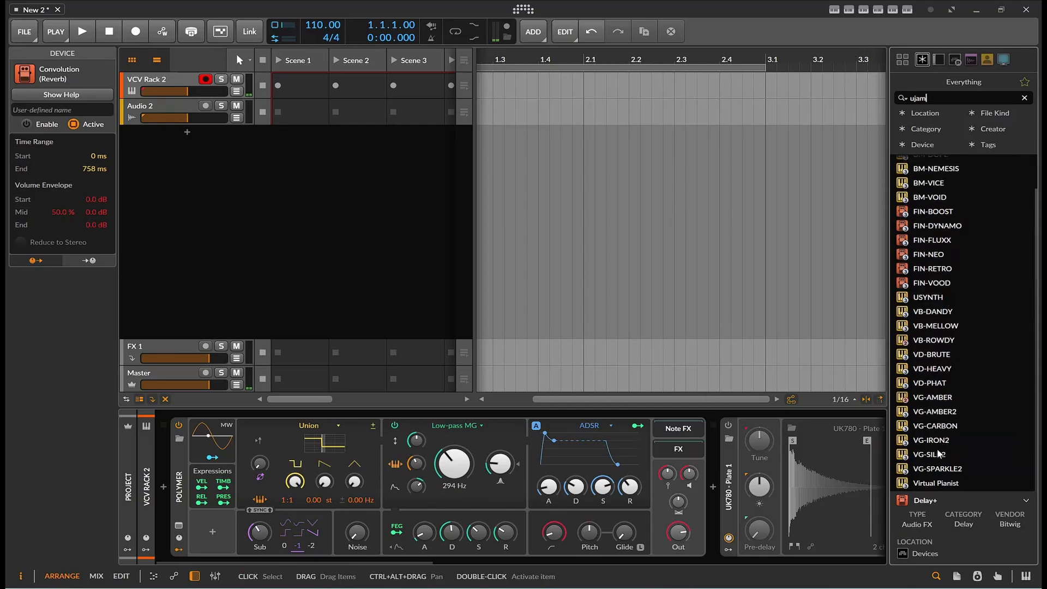
{"action": "left_click_drag", "start_coordinate": [931, 439], "coordinate": [317, 459]}
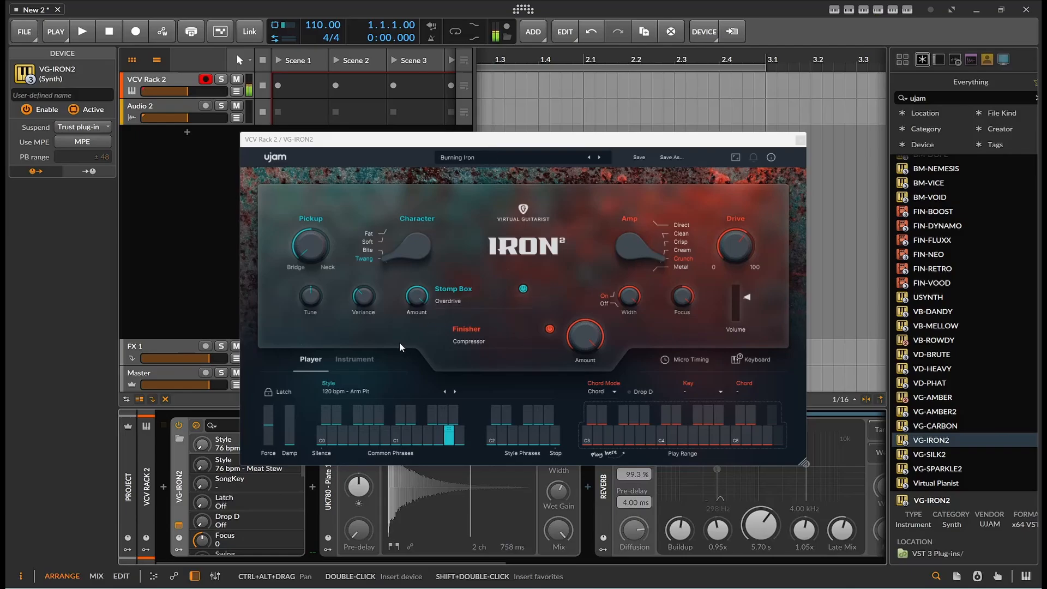
- Configure VG-IRON2 for Instrument mode with Drive at 0% and Trigger Mode set to On
{"action": "left_click", "coordinate": [365, 362]}
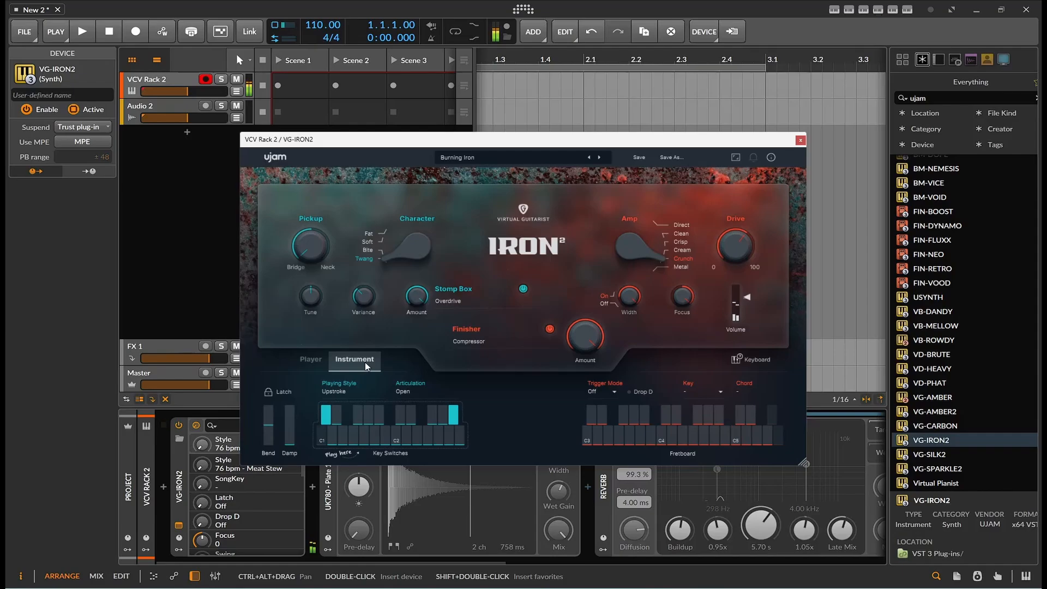
{"action": "left_click", "coordinate": [738, 250]}
{"action": "left_click_drag", "start_coordinate": [738, 249], "coordinate": [746, 489]}
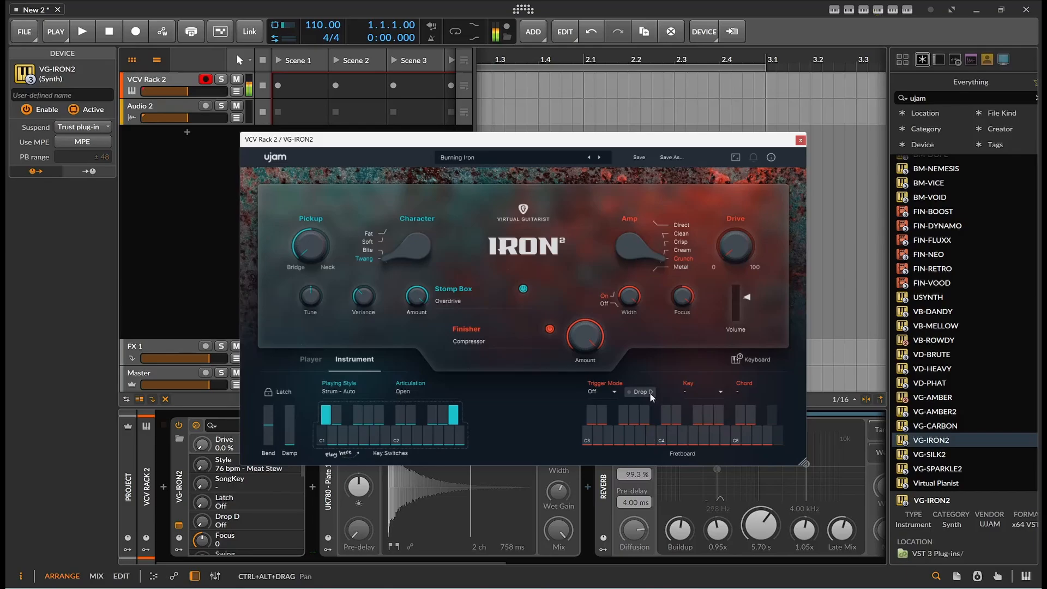
{"action": "left_click", "coordinate": [616, 391]}
{"action": "left_click", "coordinate": [613, 408]}
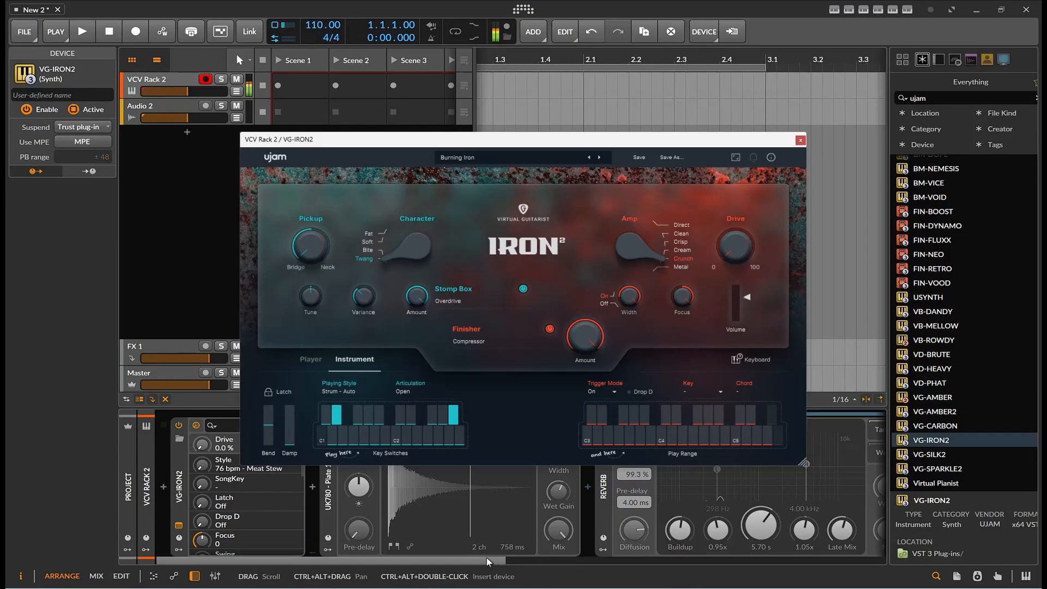
- Move the VG-IRON2 window up to uncover the VCV Rack 2 device at the end of the chain
{"action": "left_click_drag", "start_coordinate": [486, 559], "coordinate": [802, 539]}
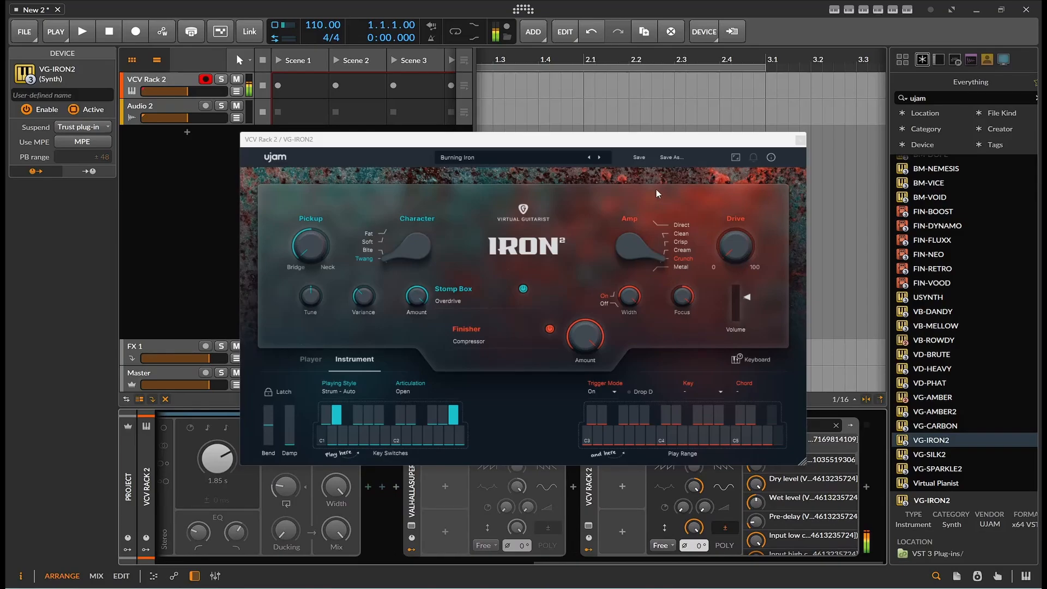
{"action": "left_click_drag", "start_coordinate": [641, 138], "coordinate": [639, 60]}
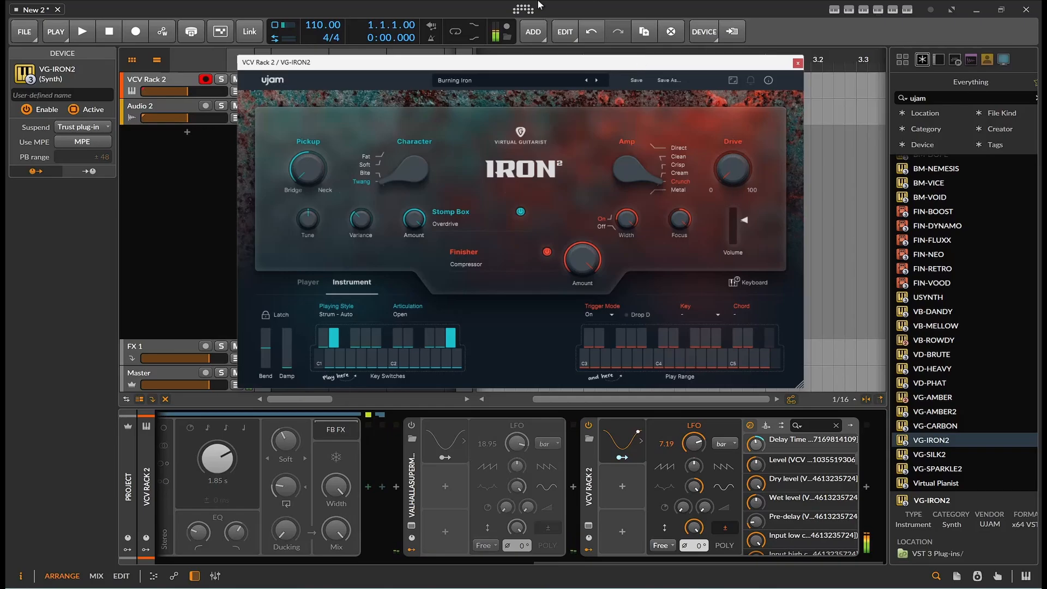
{"action": "left_click_drag", "start_coordinate": [355, 66], "coordinate": [360, 80]}
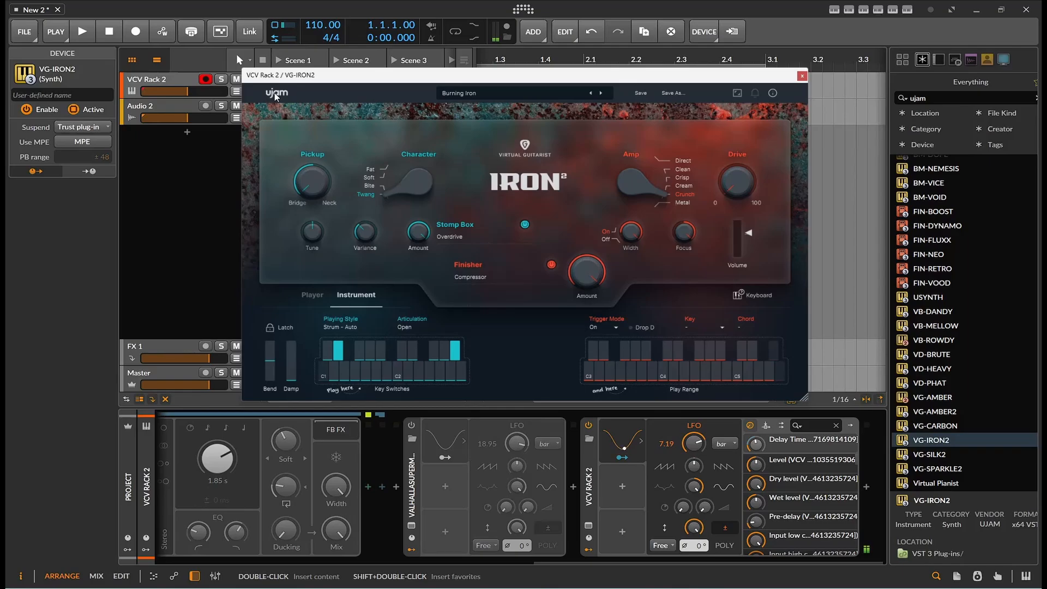
{"action": "left_click_drag", "start_coordinate": [289, 73], "coordinate": [252, 66]}
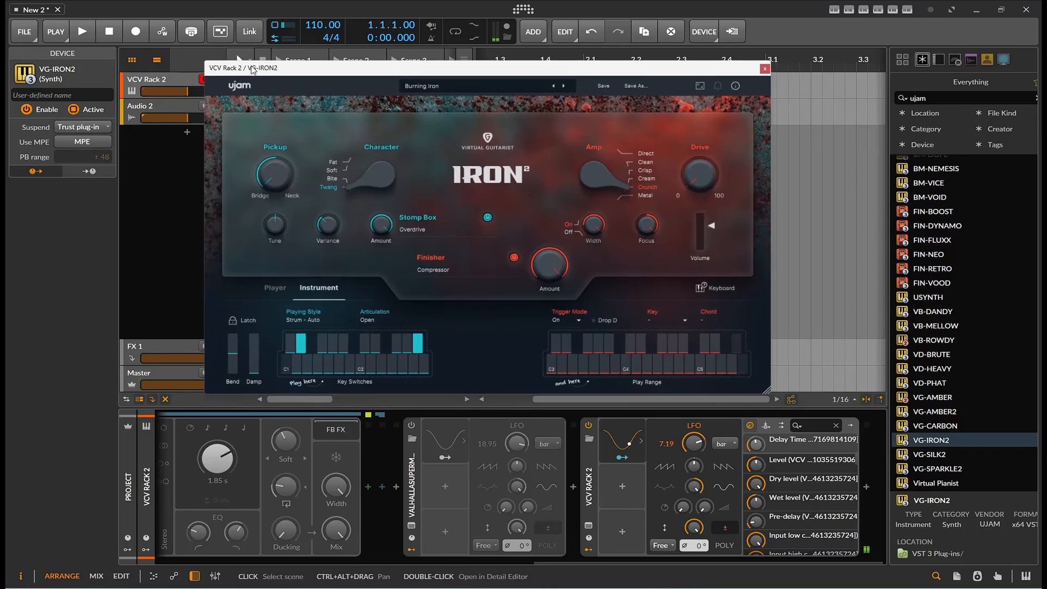